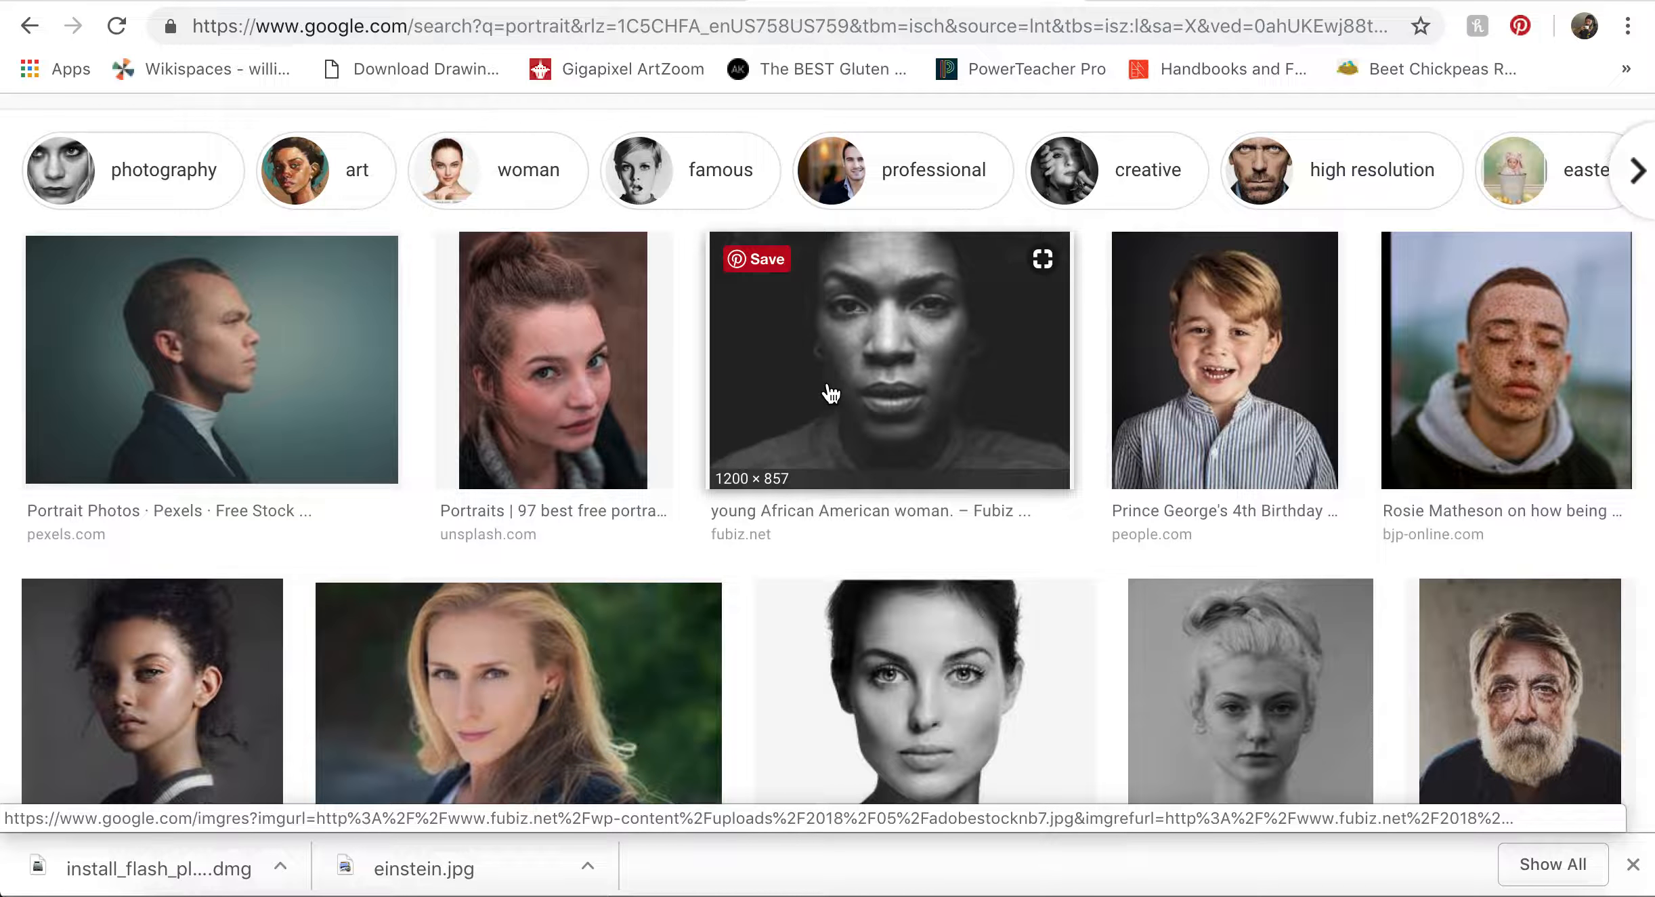
# Step: Browse the large portrait image results and preview the grayscale illustration of a woman in a black turtleneck
pyautogui.scroll(-3, 661, 467)
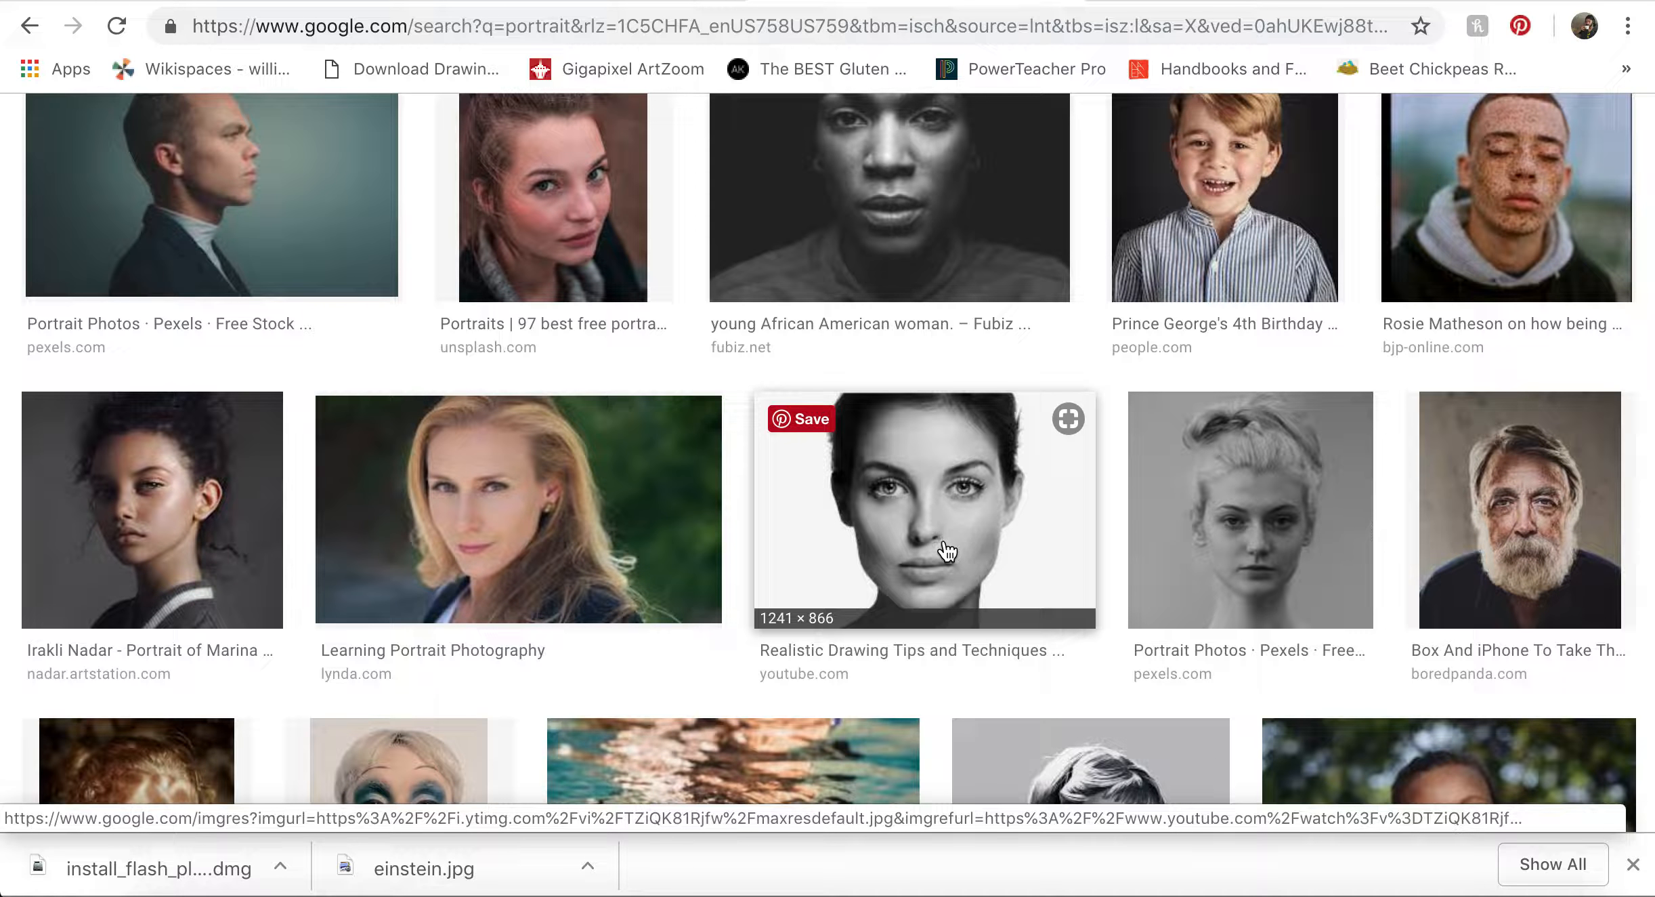
pyautogui.scroll(-5, 948, 551)
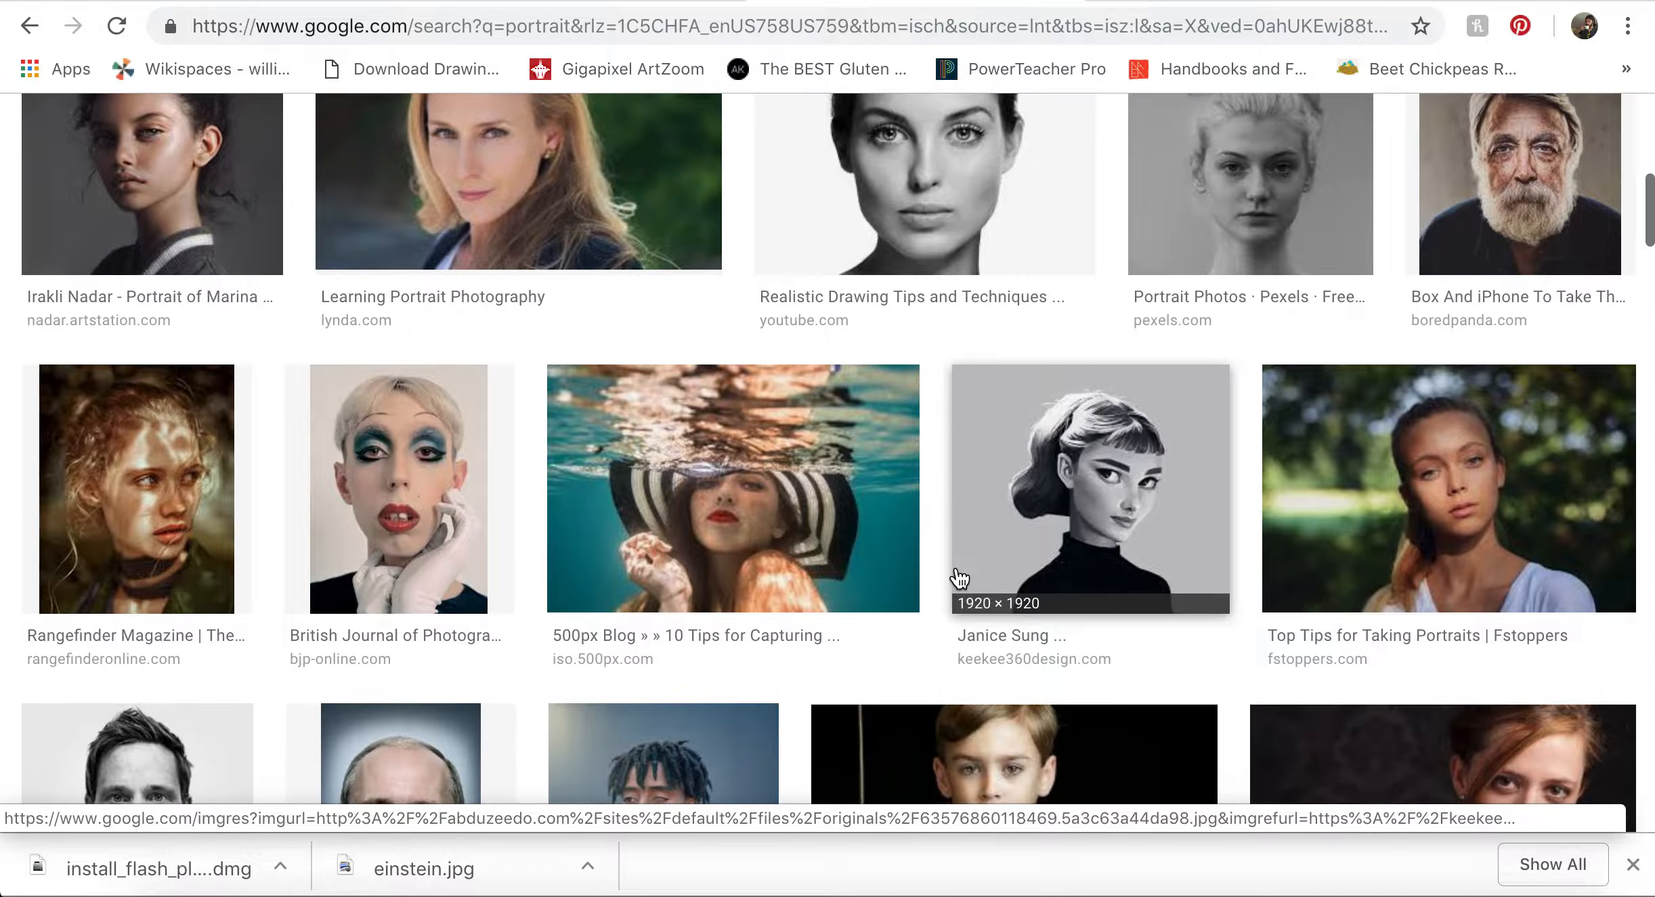
pyautogui.click(1095, 474)
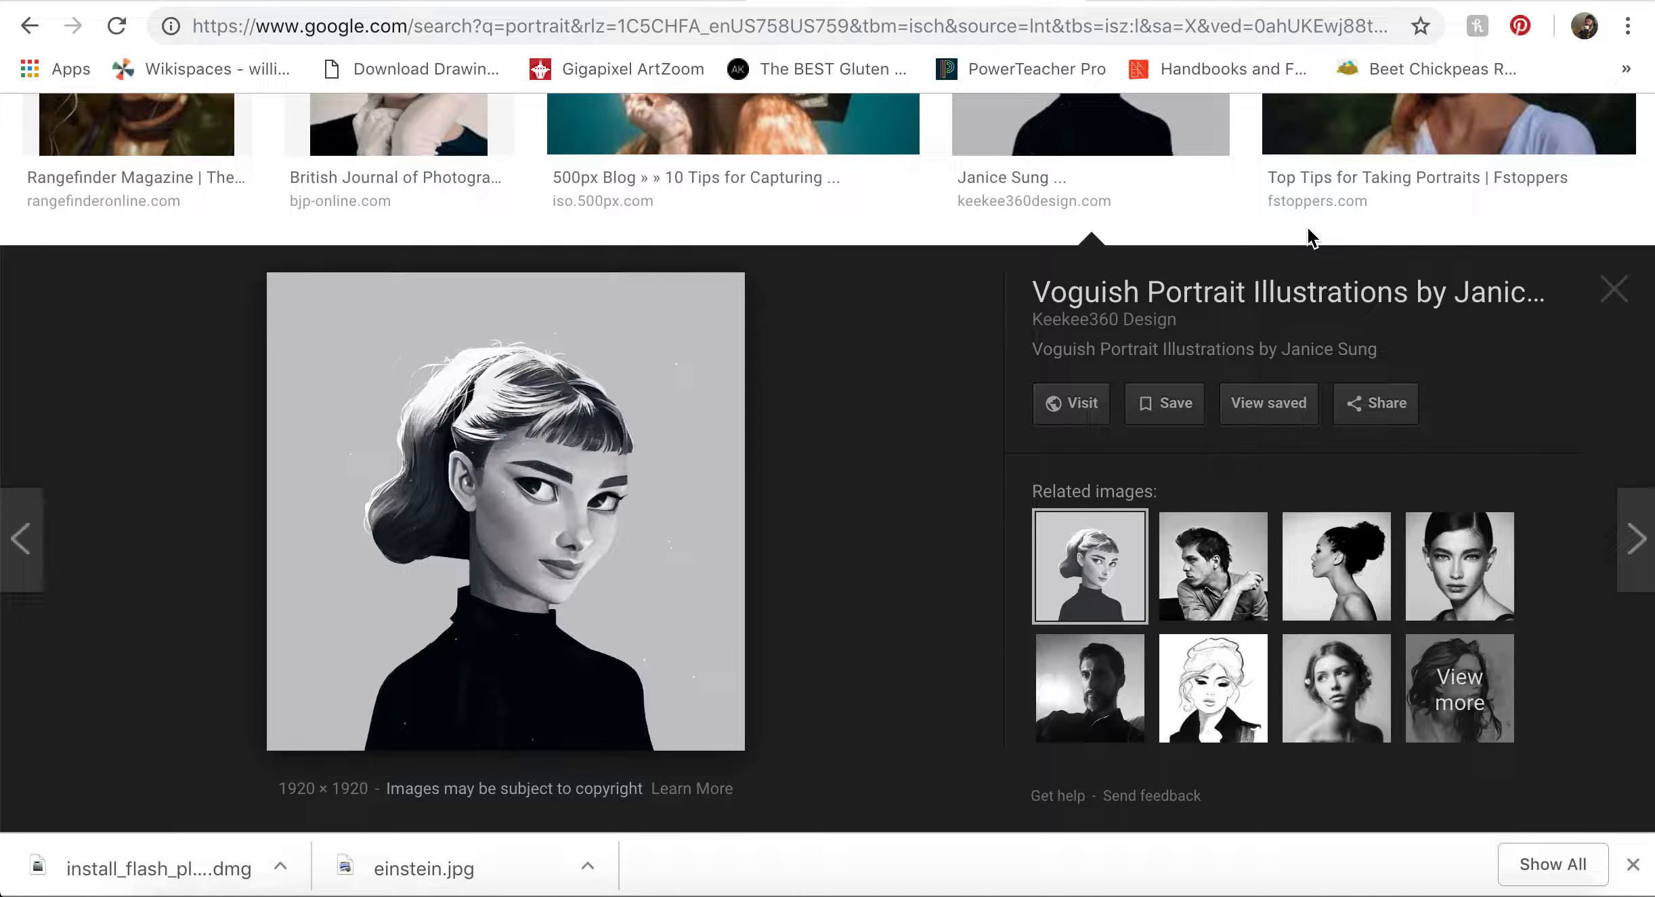
pyautogui.click(1606, 293)
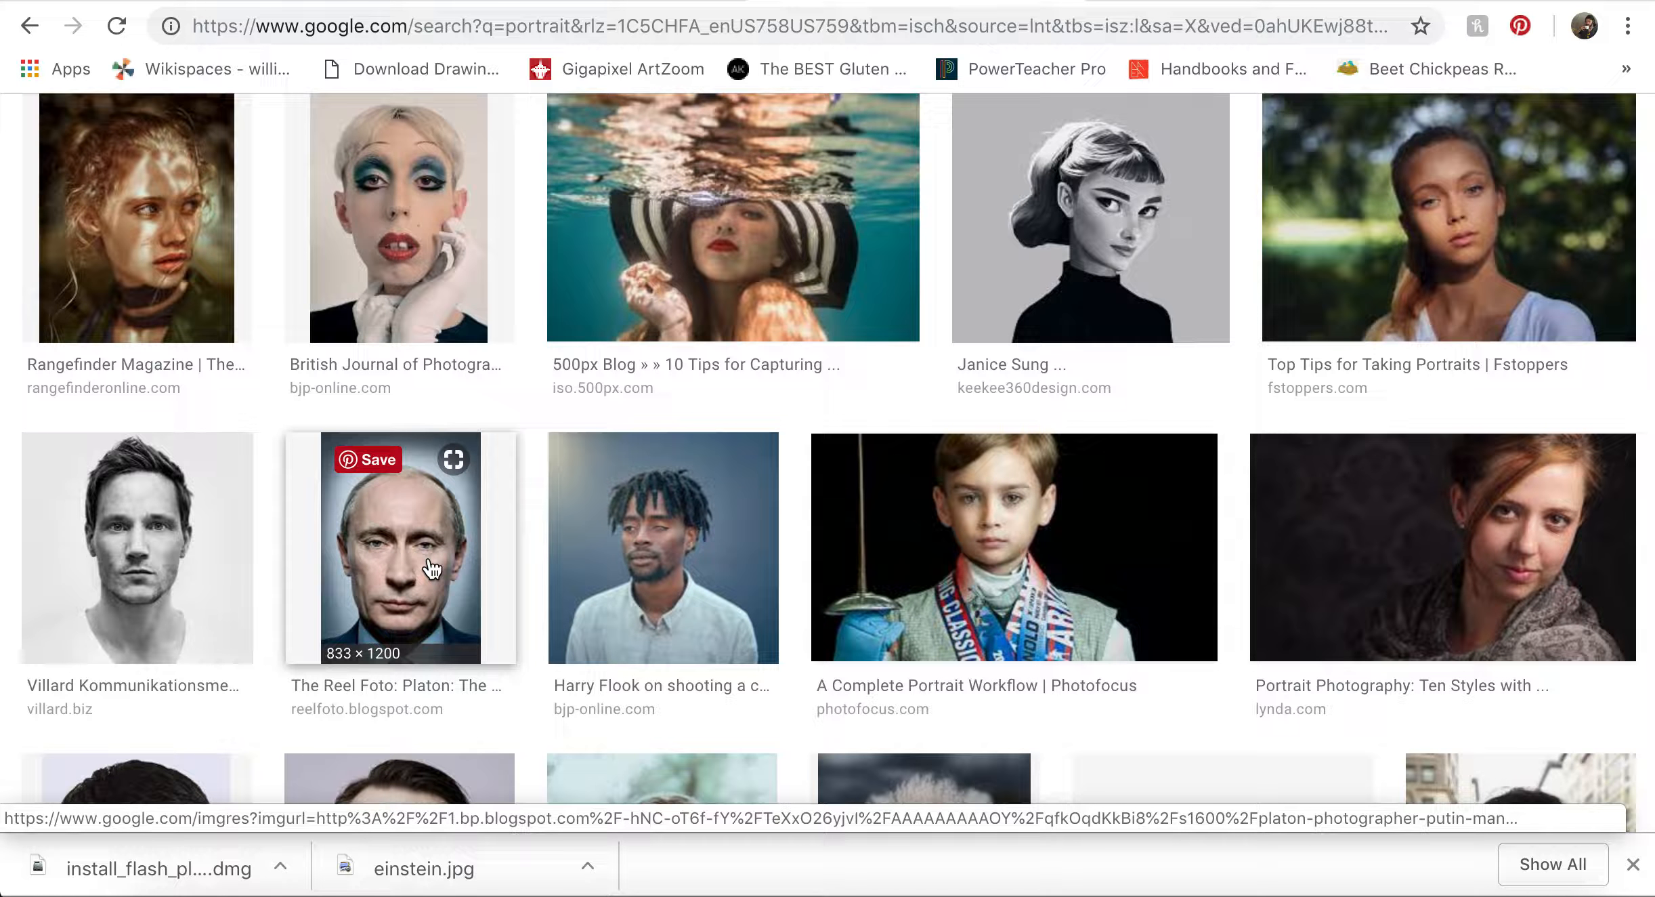
pyautogui.scroll(-6, 432, 568)
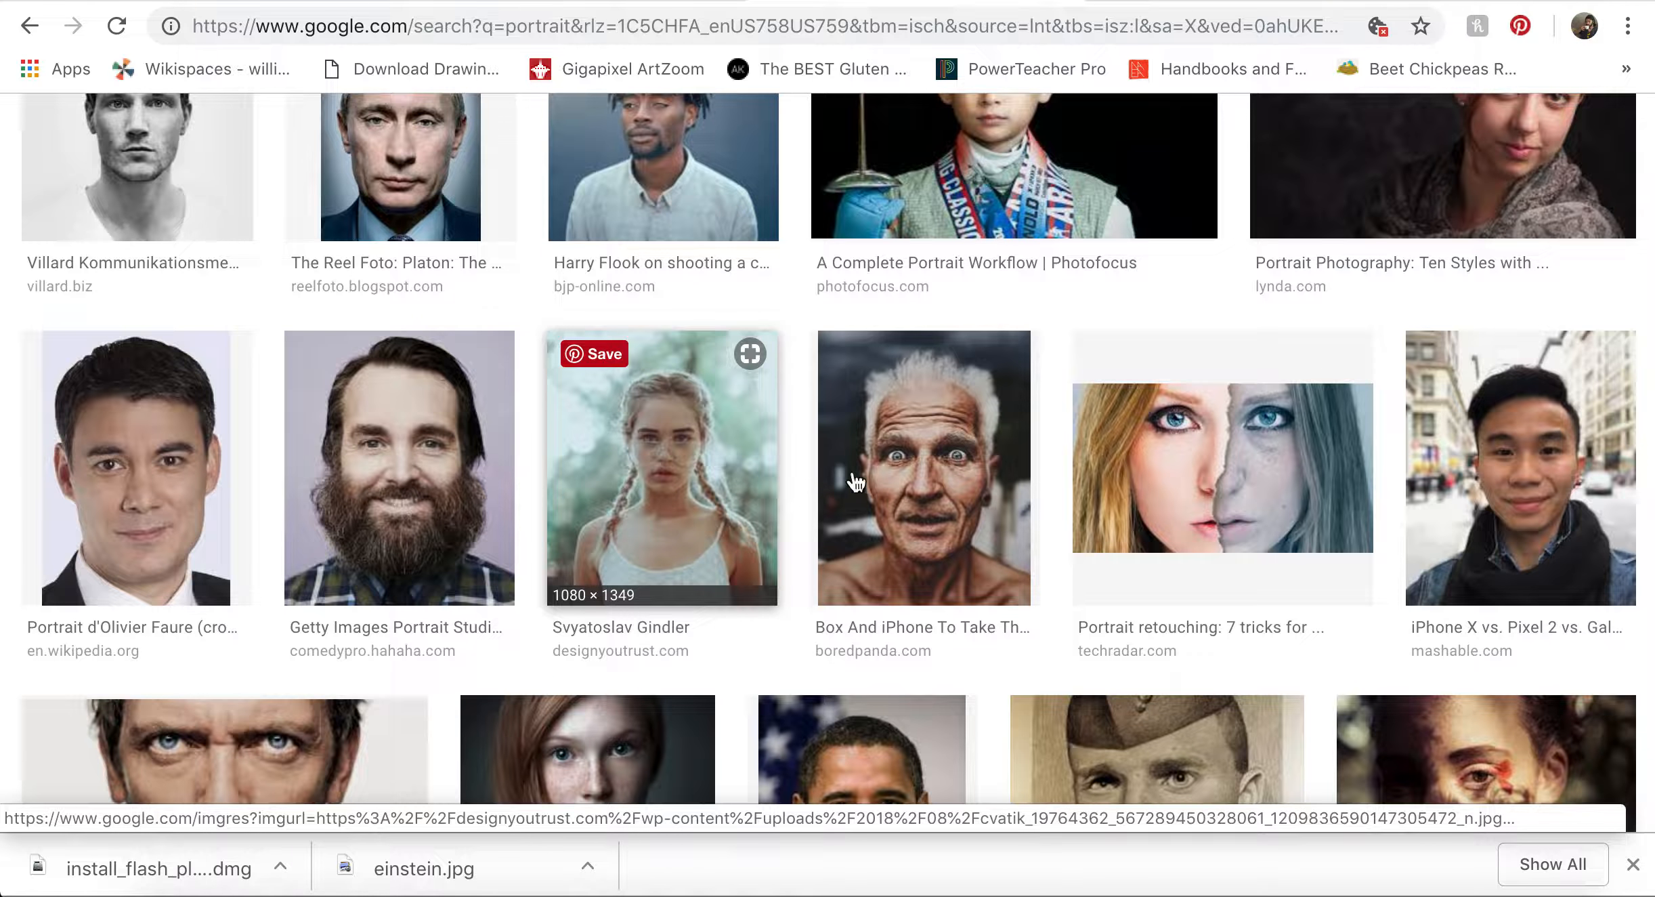
# Step: Replace the image search term with "einstein" and run the search
pyautogui.scroll(12, 1050, 472)
pyautogui.moveTo(317, 144); pyautogui.dragTo(167, 146)
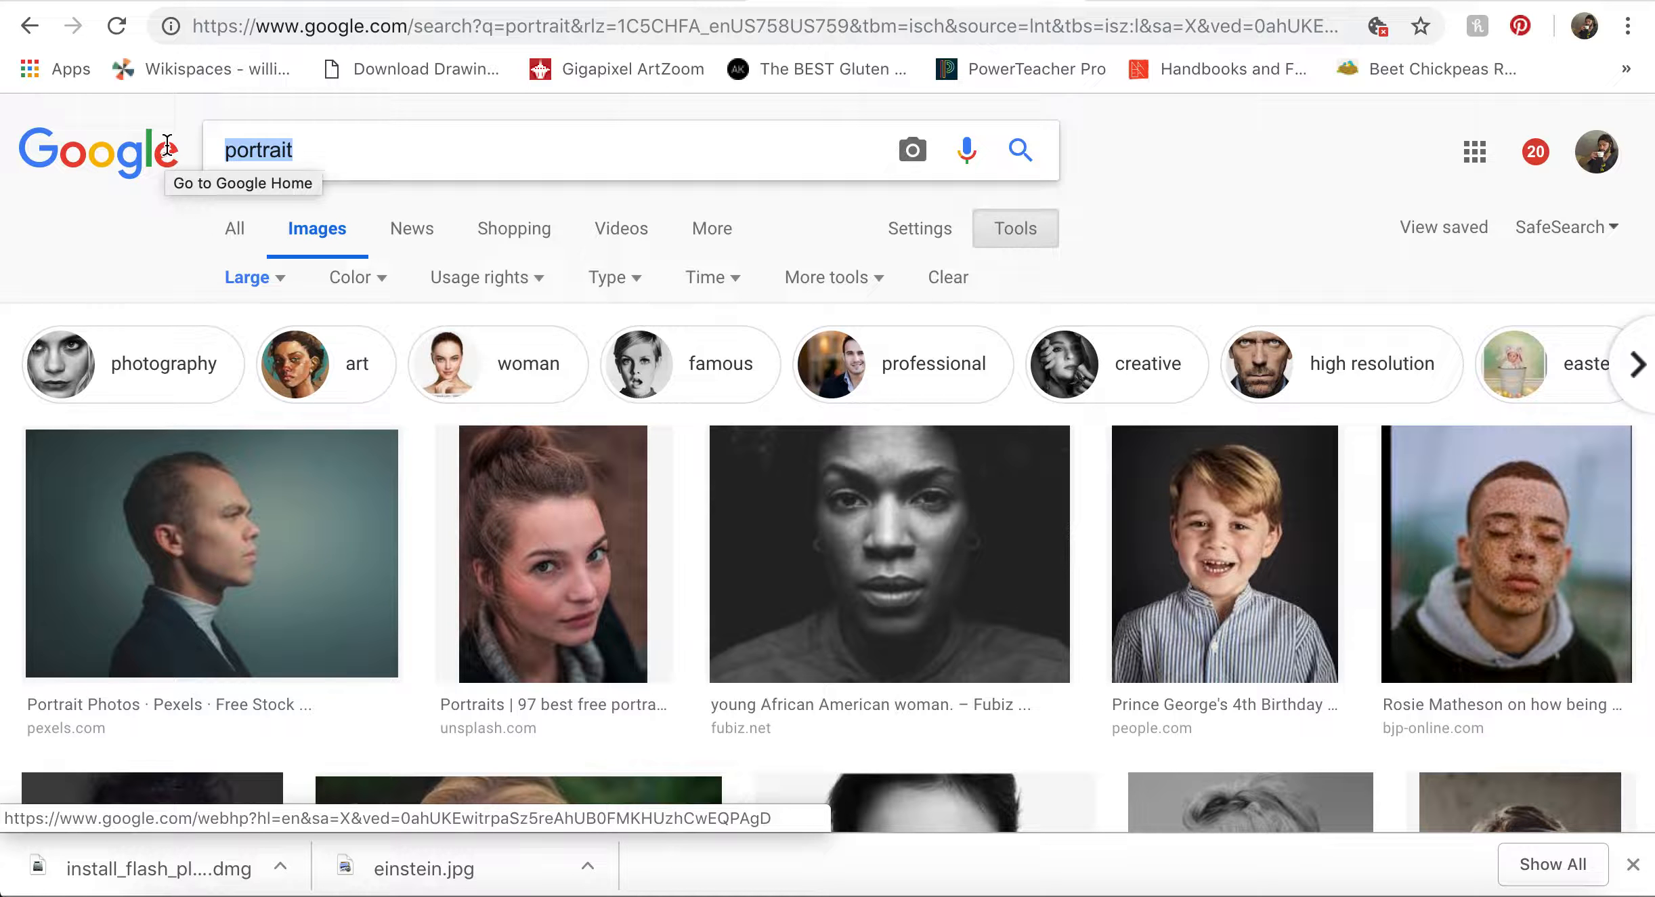
pyautogui.write('einstein')
pyautogui.press('Return')
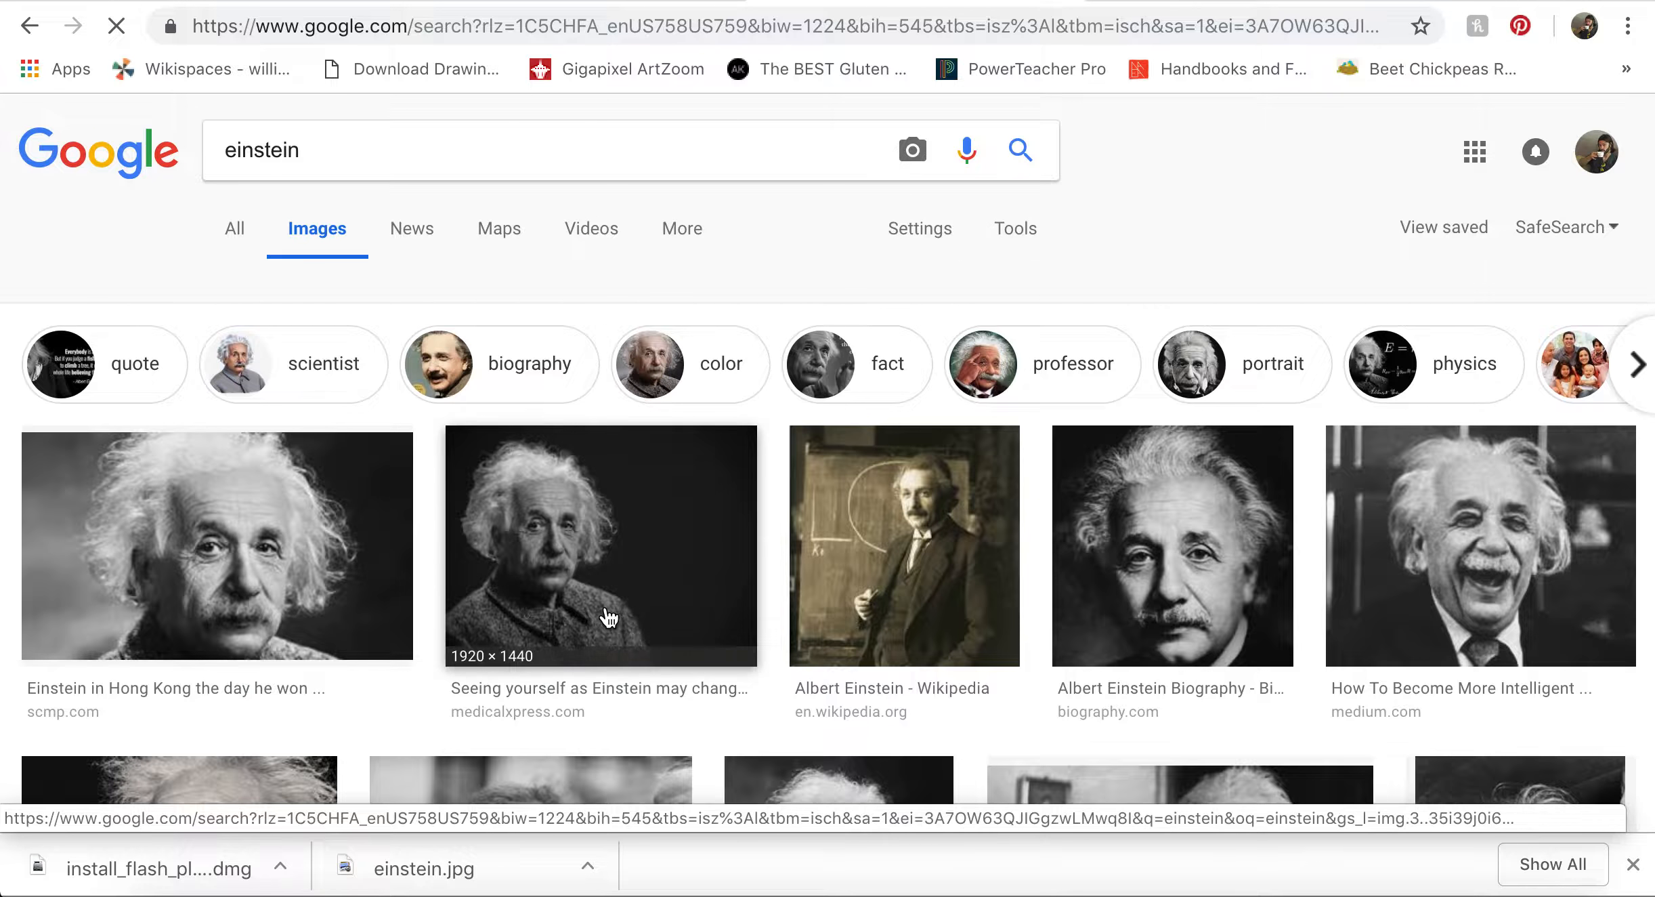
# Step: Look through the Einstein image results for a large, clear portrait photo
pyautogui.scroll(-4, 609, 618)
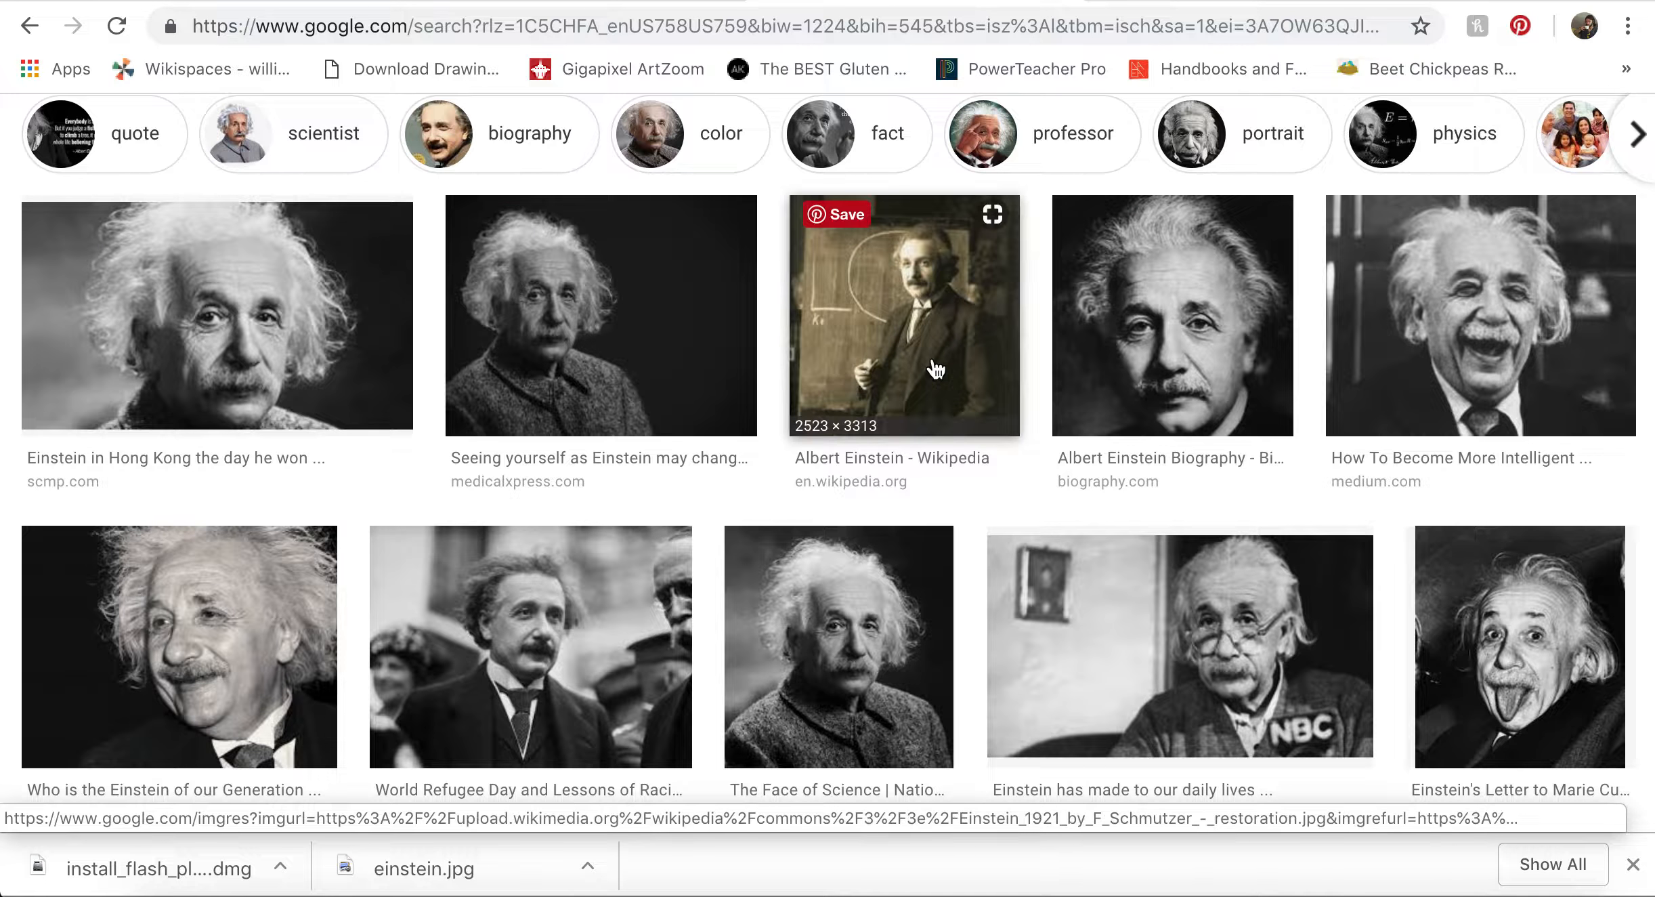
pyautogui.scroll(-2, 647, 676)
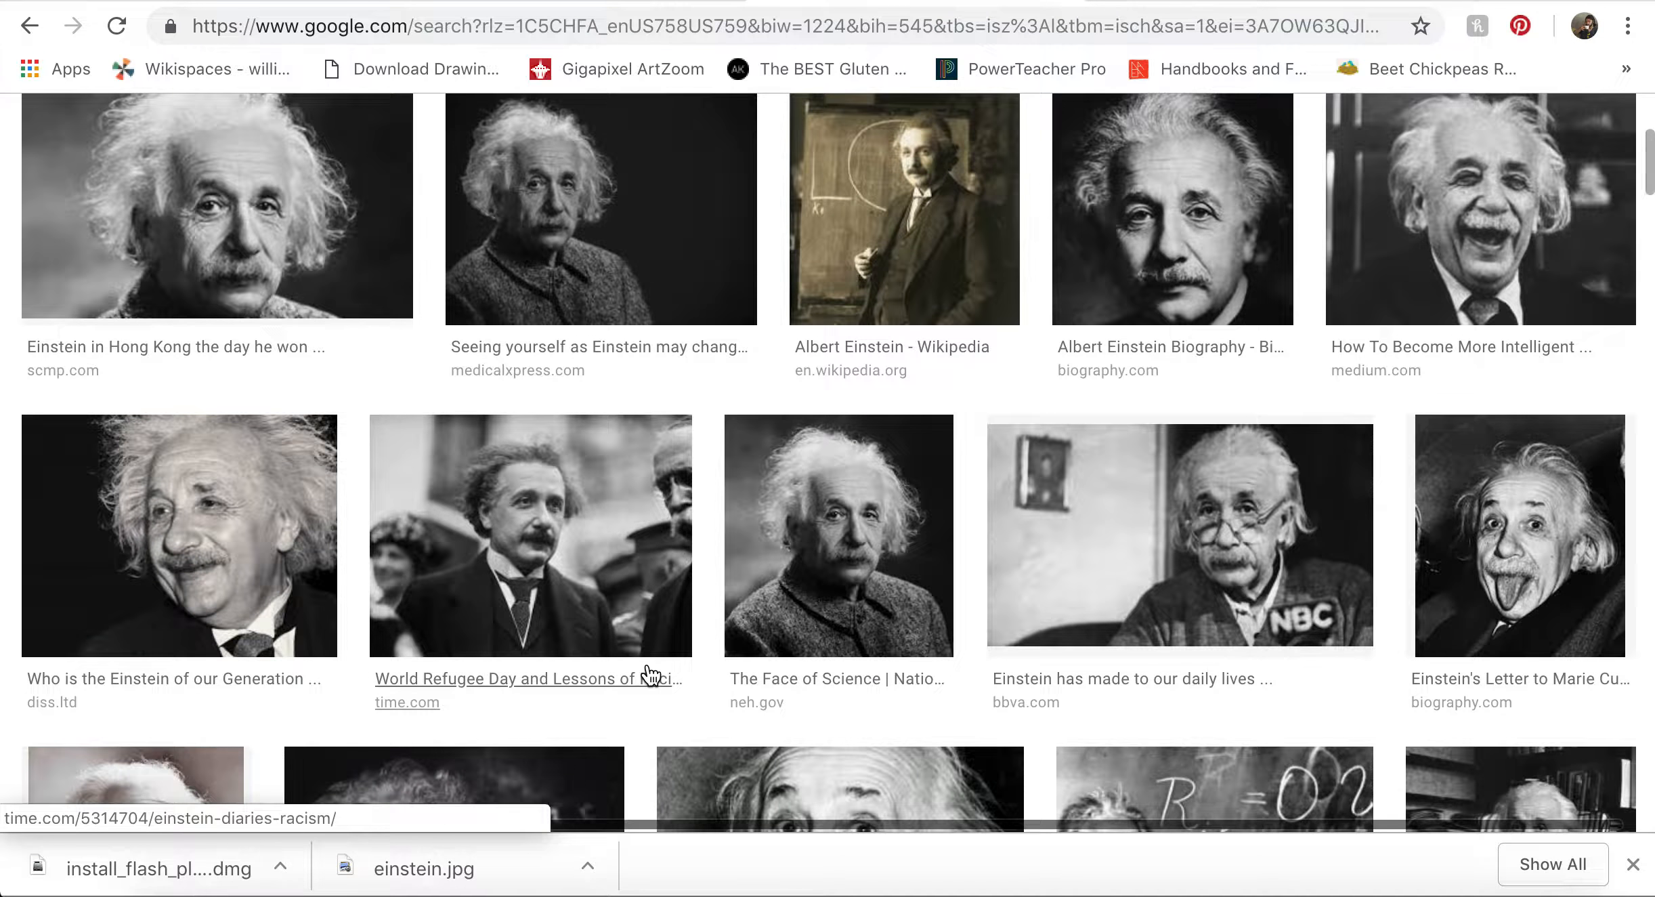
pyautogui.scroll(-1, 931, 707)
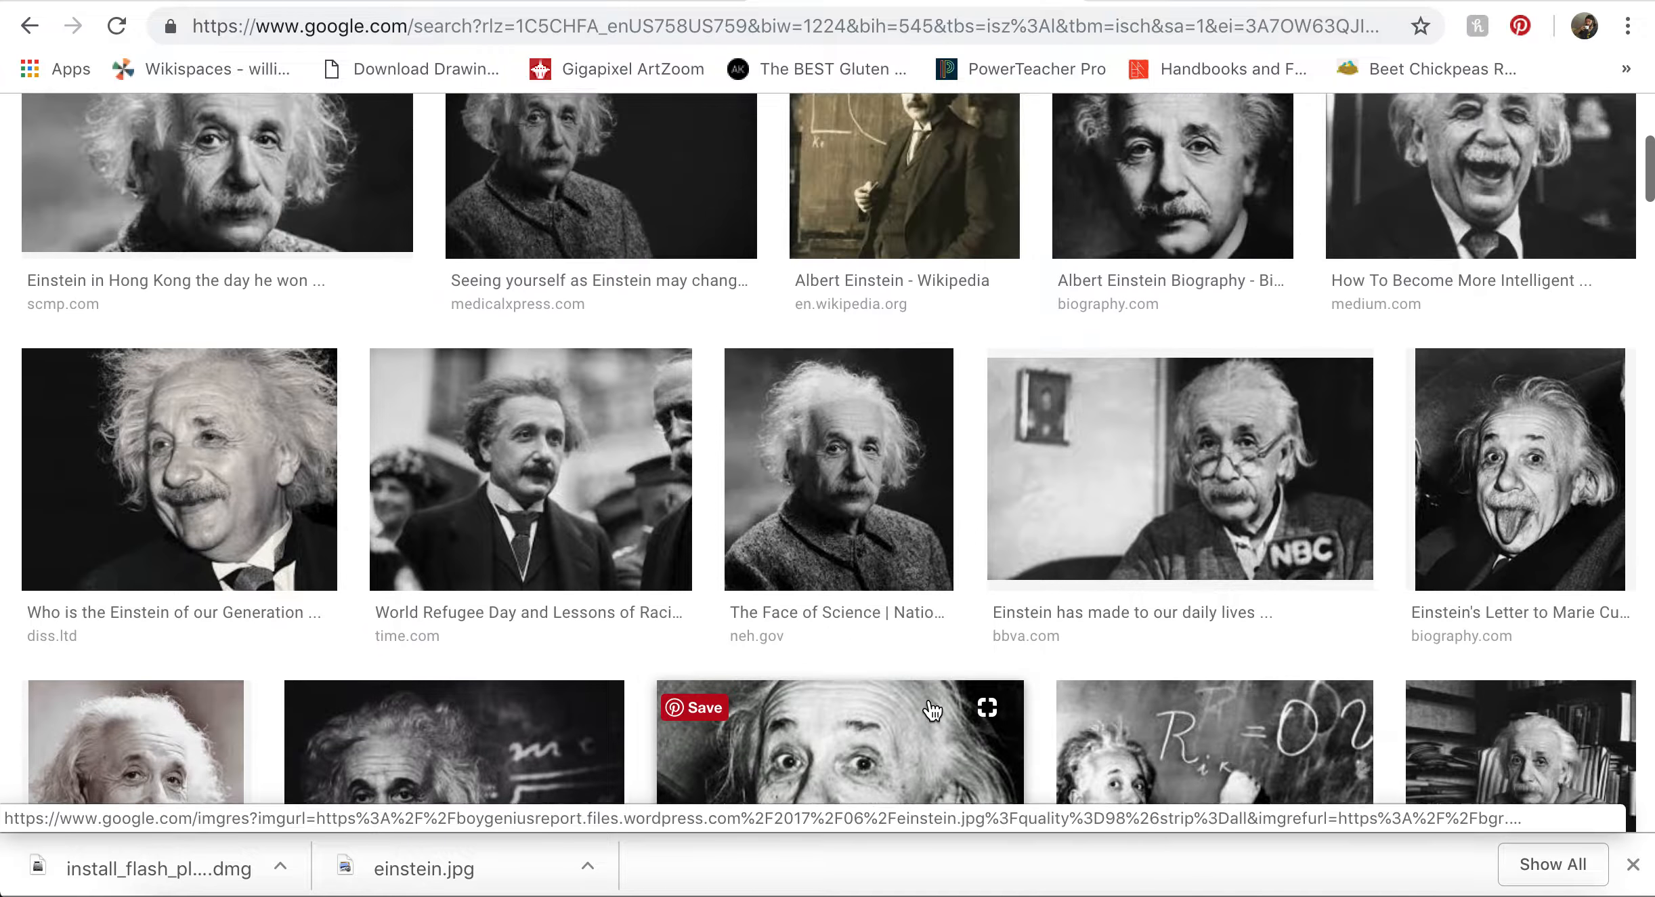
pyautogui.scroll(1, 935, 705)
pyautogui.scroll(-4, 1516, 610)
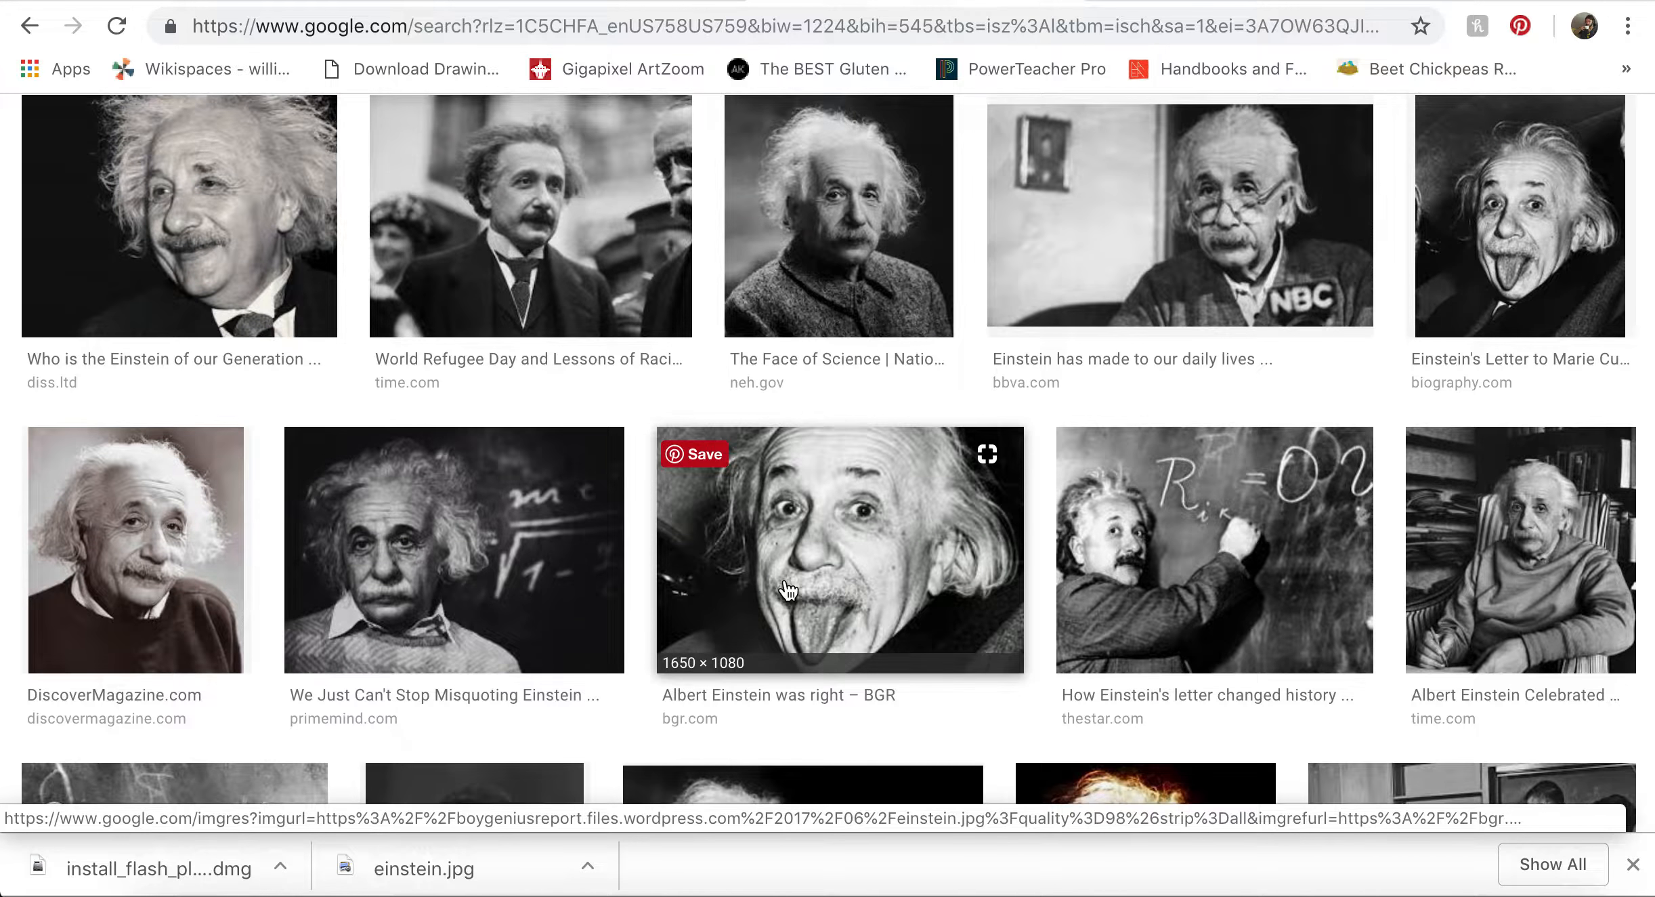
pyautogui.scroll(-5, 788, 590)
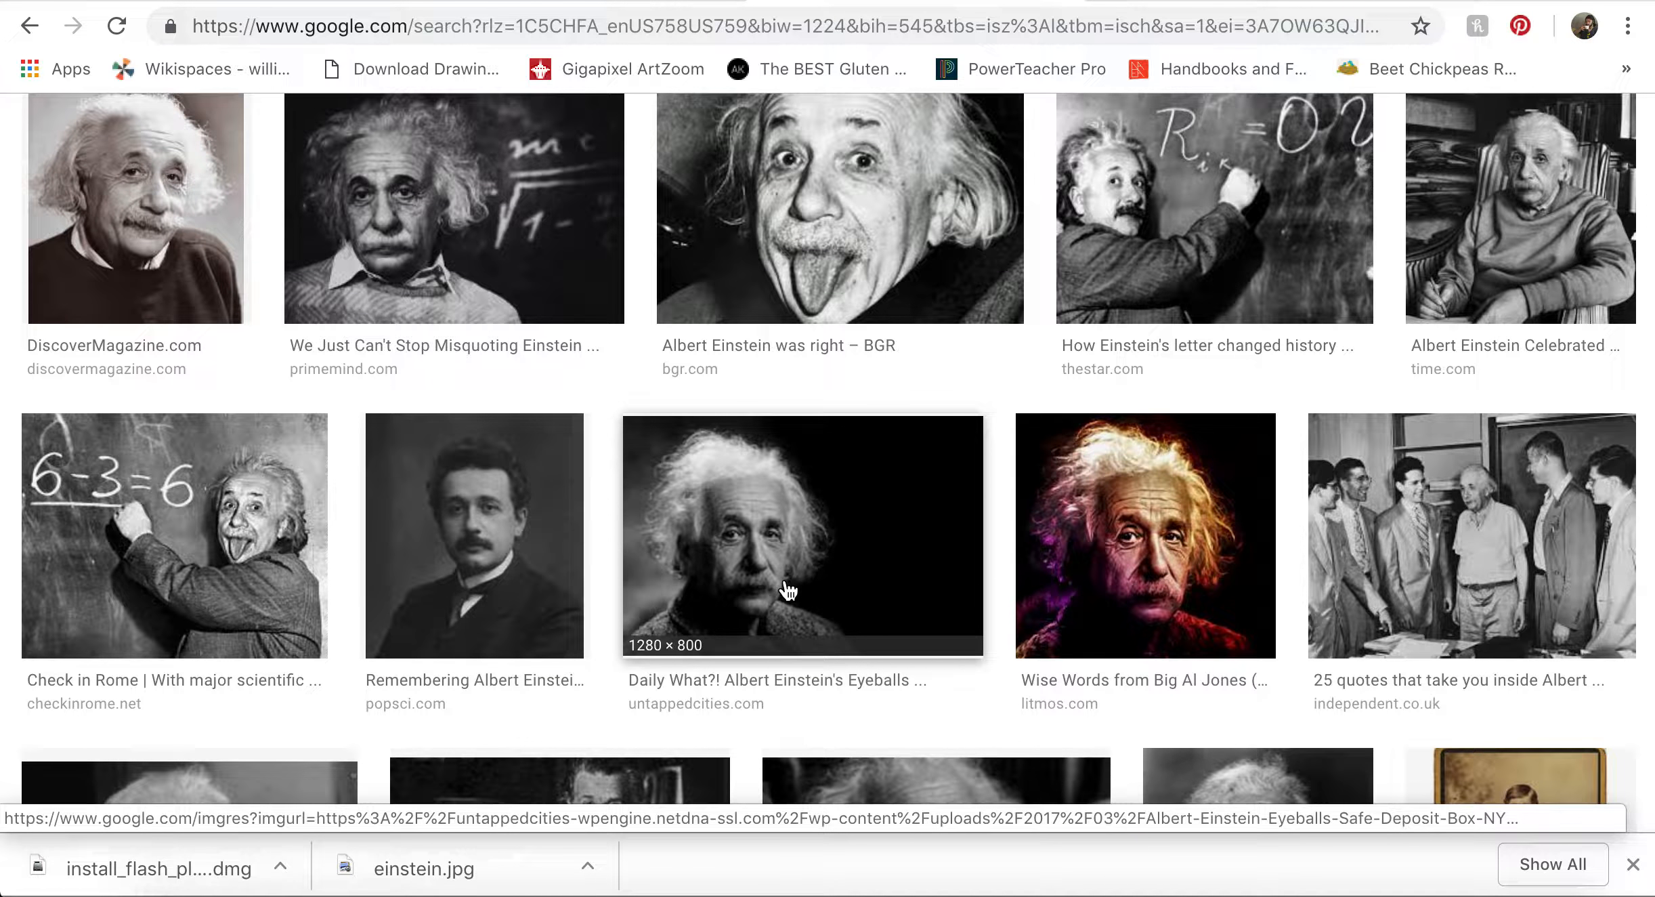
pyautogui.scroll(-7, 352, 357)
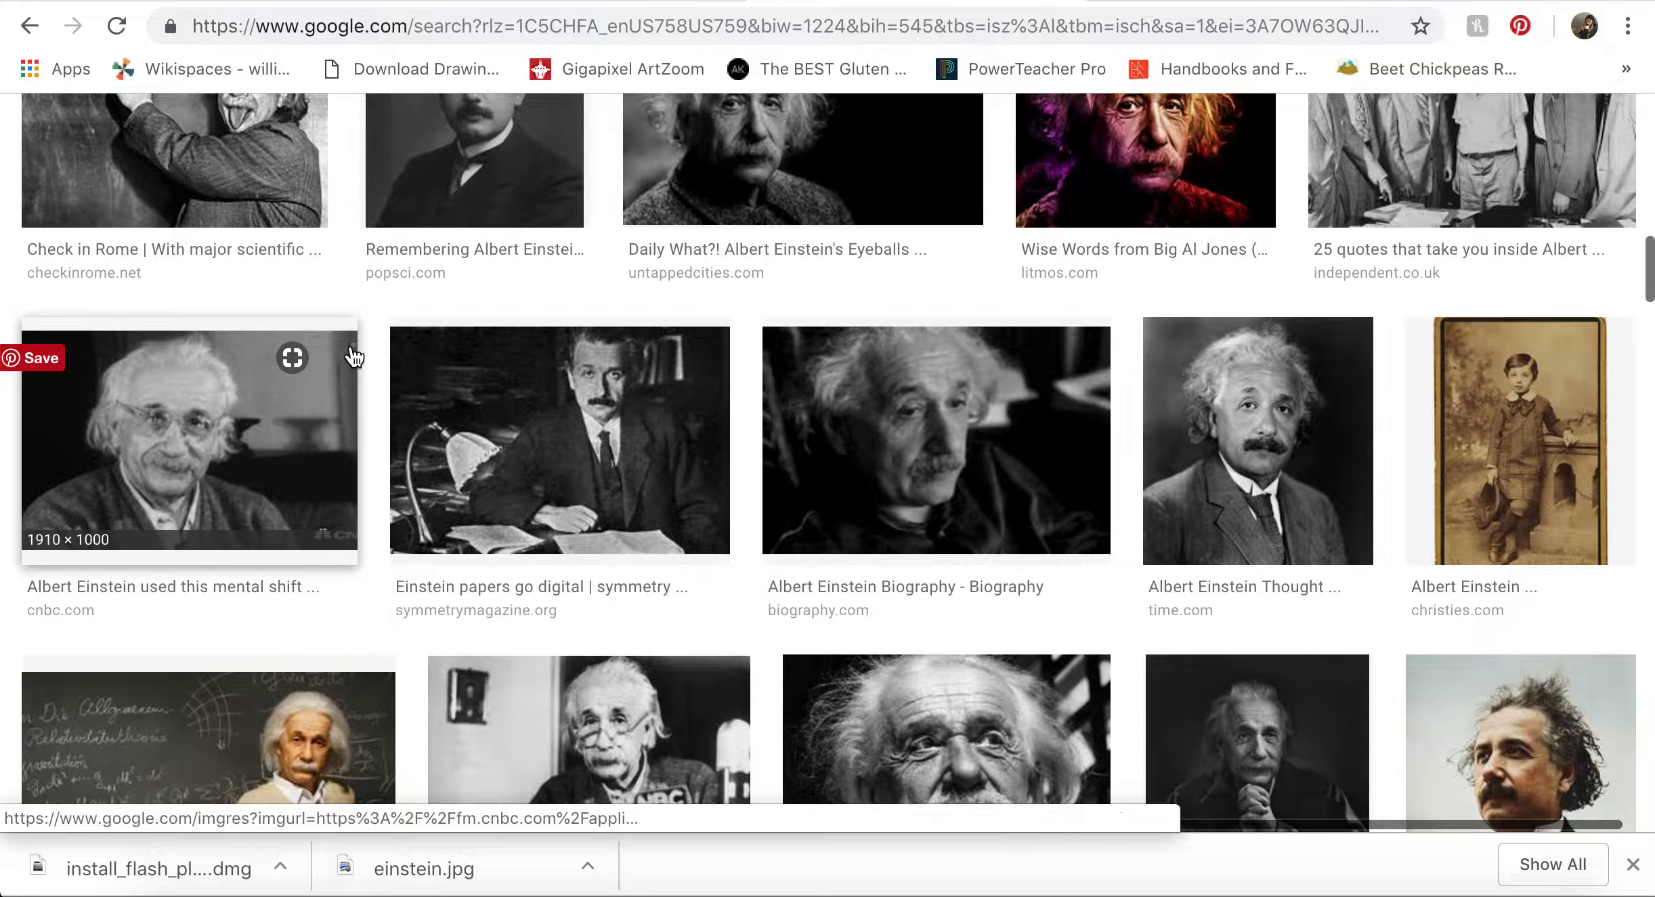
pyautogui.scroll(-7, 354, 357)
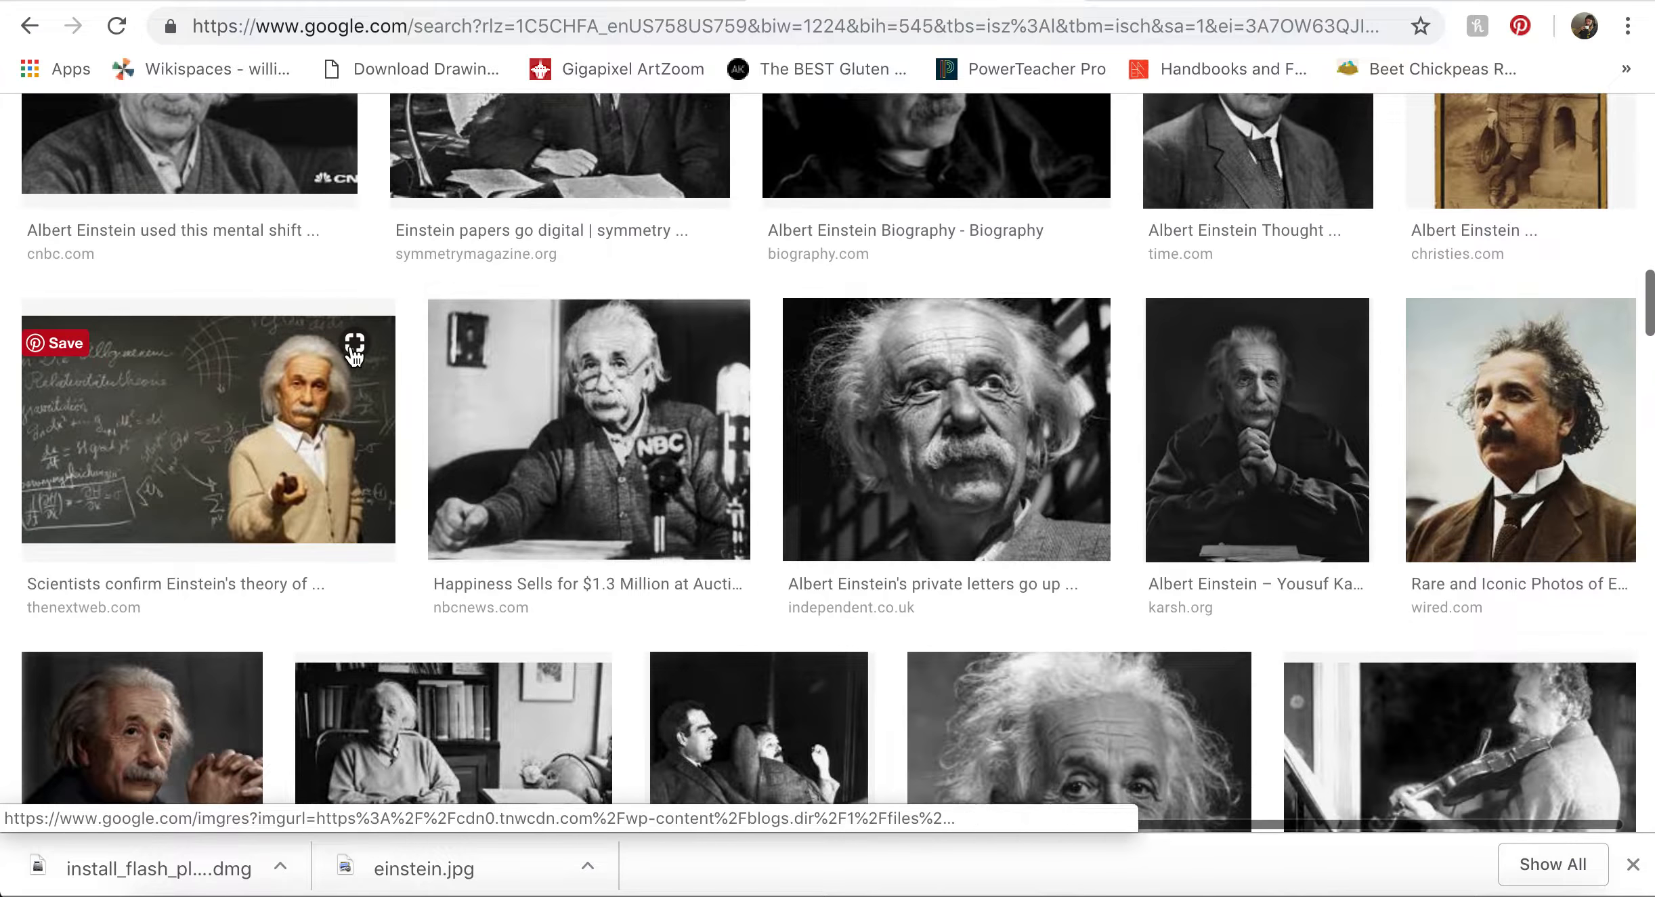
pyautogui.scroll(-7, 353, 357)
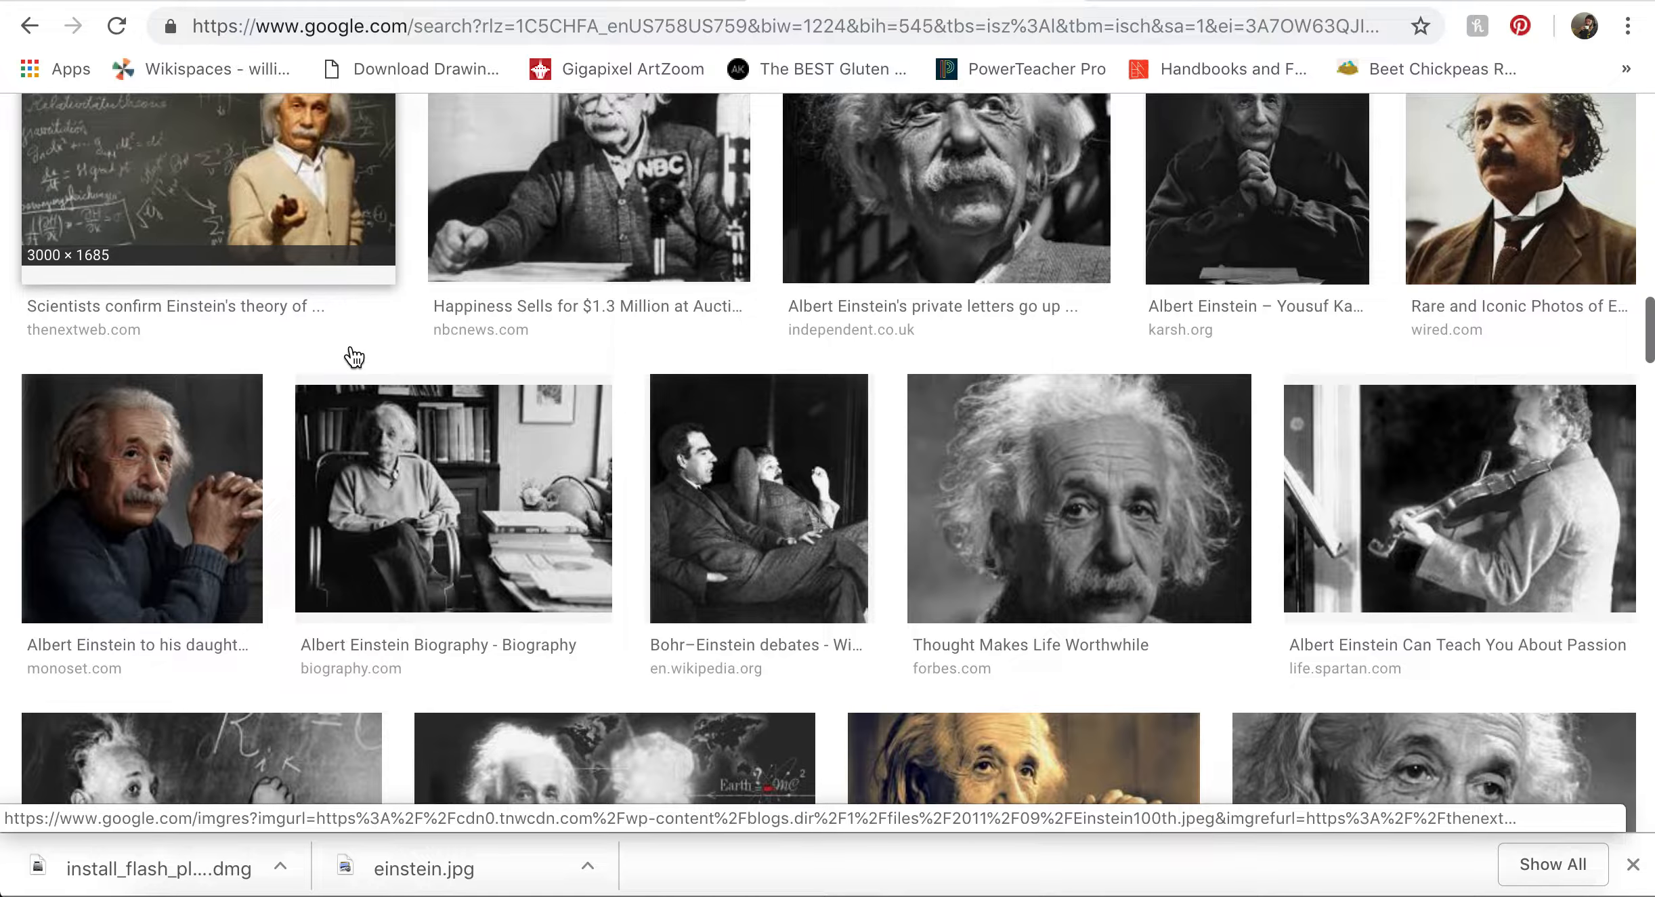
pyautogui.scroll(-1, 350, 344)
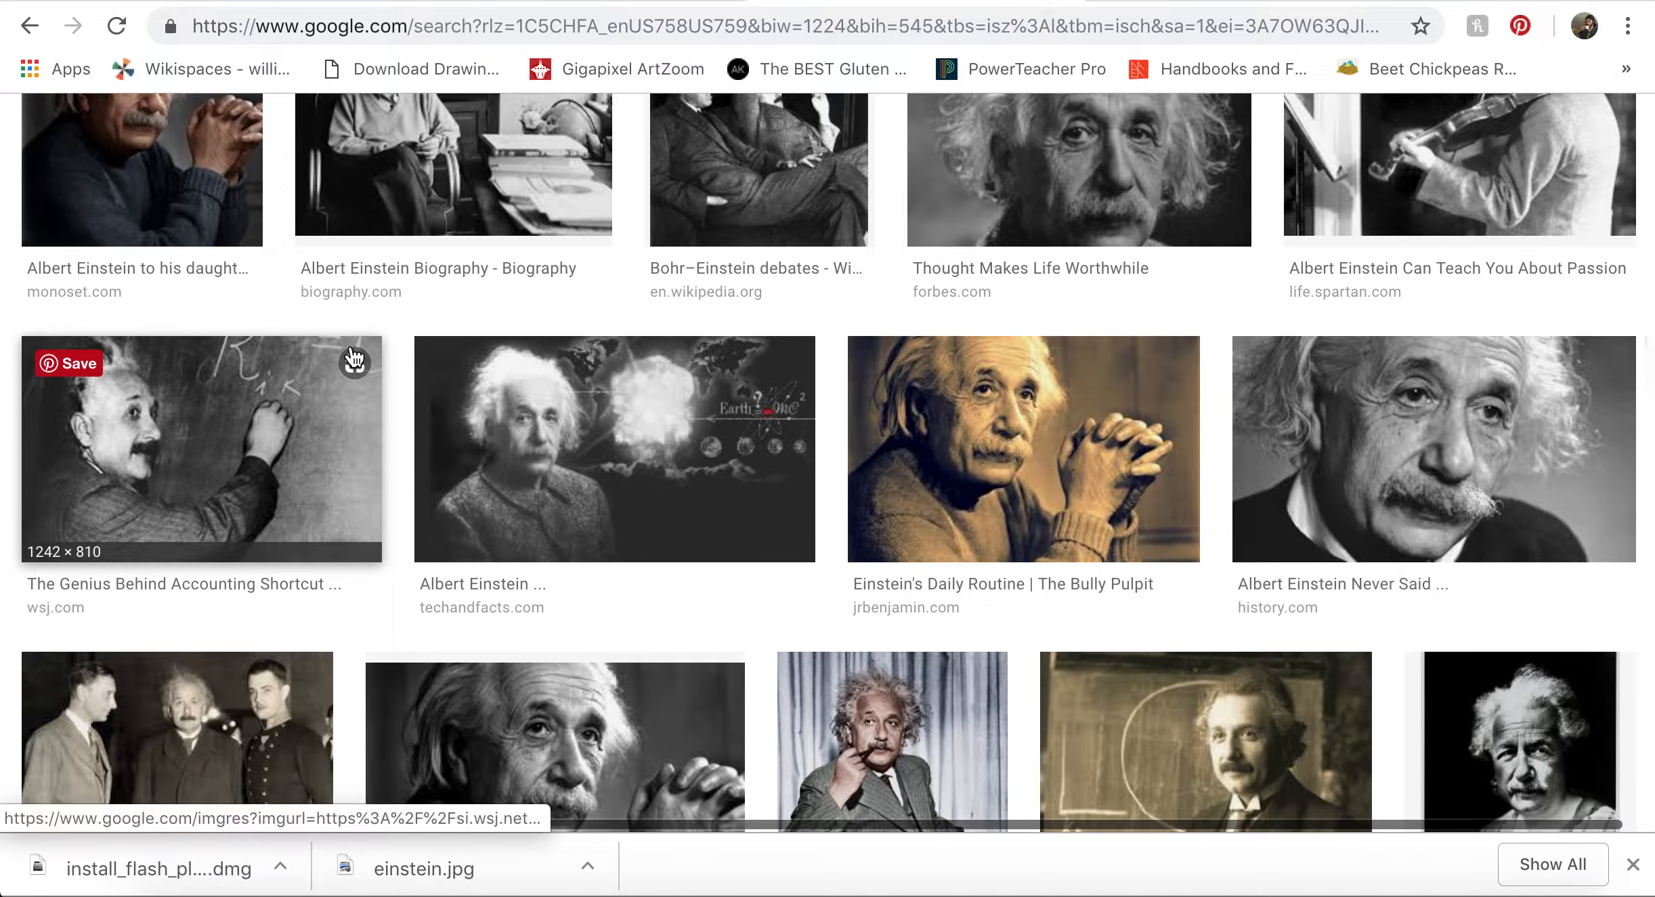
pyautogui.scroll(-2, 352, 356)
pyautogui.scroll(20, 352, 352)
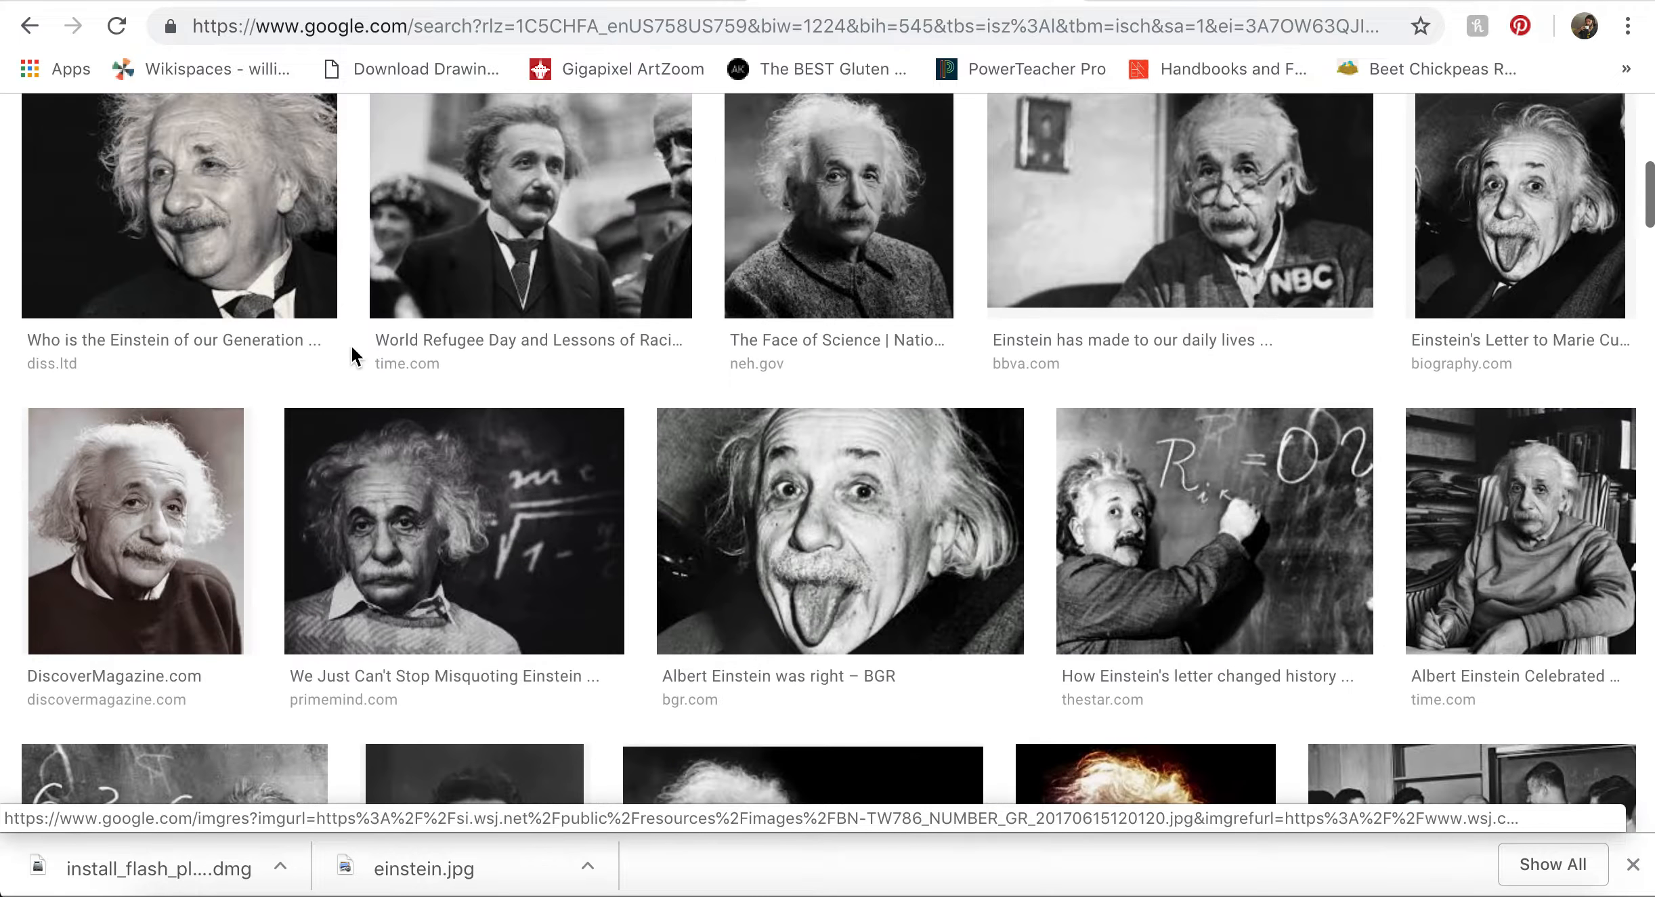
# Step: Open the larger preview of the DiscoverMagazine.com portrait of Einstein in a dark sweater
pyautogui.click(193, 506)
pyautogui.click(626, 508)
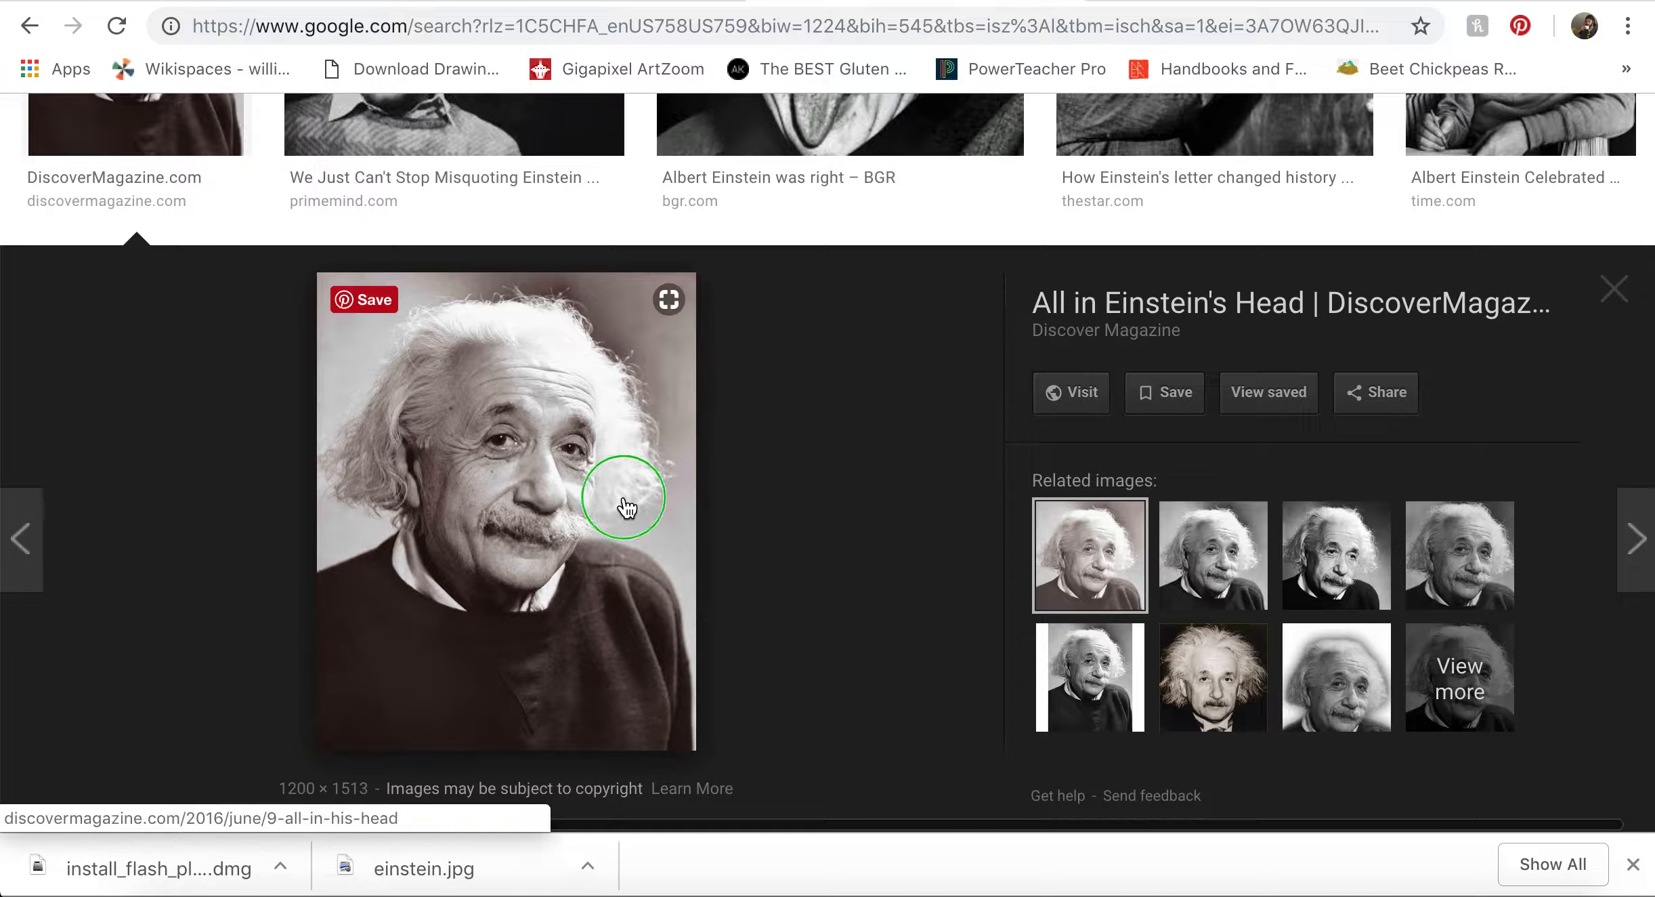
pyautogui.rightClick(624, 498)
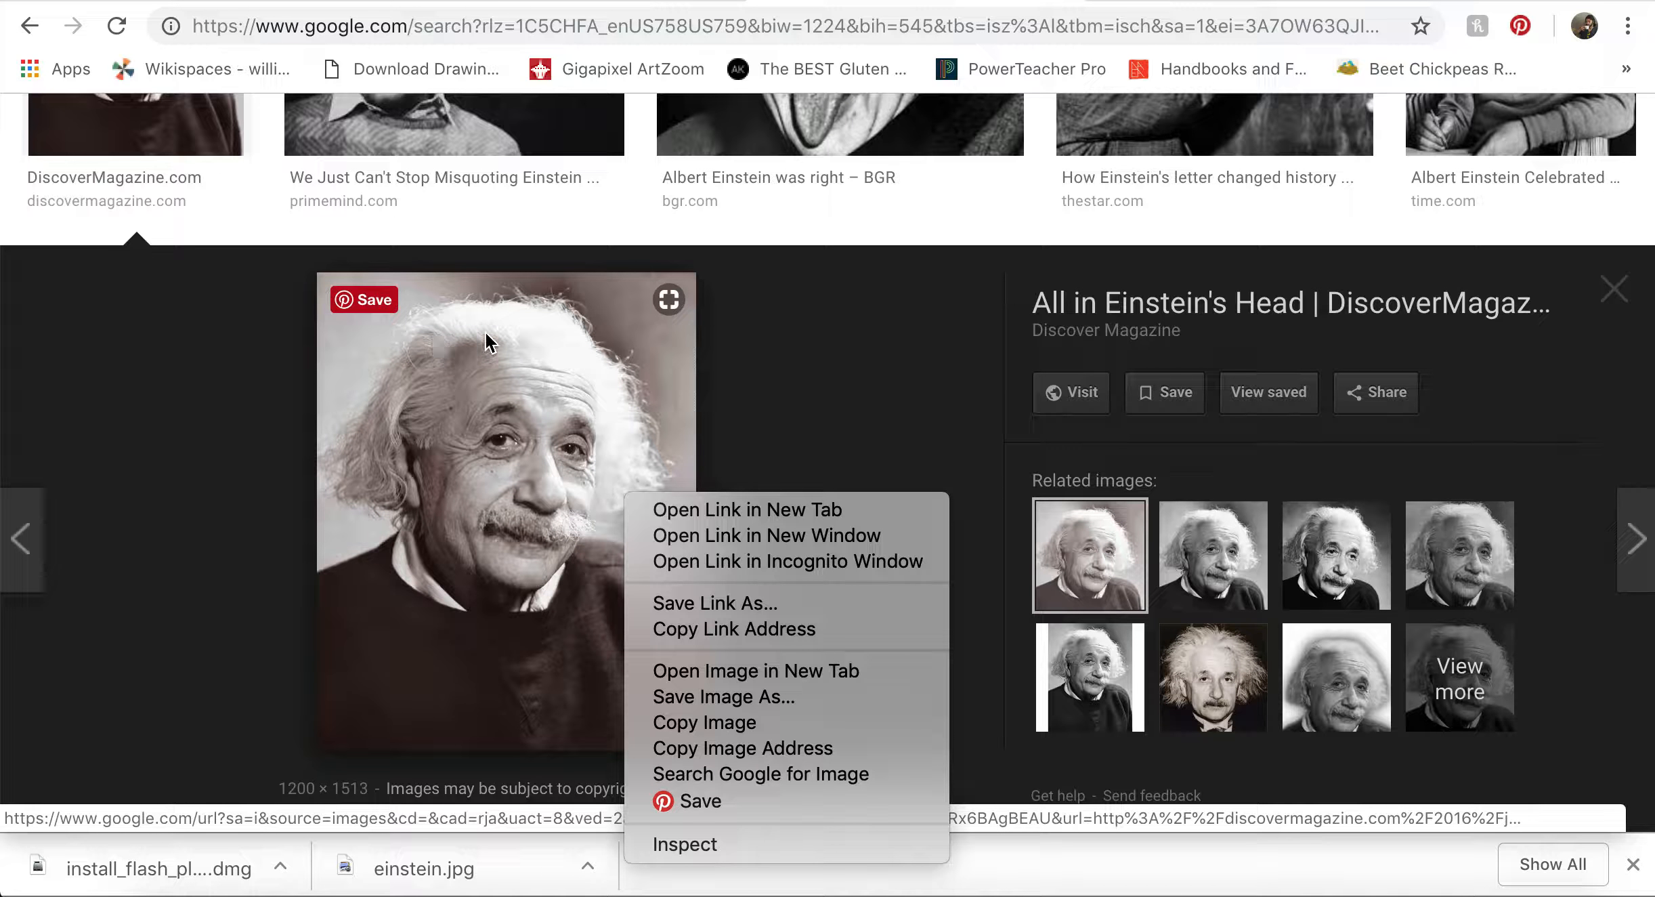
pyautogui.click(566, 495)
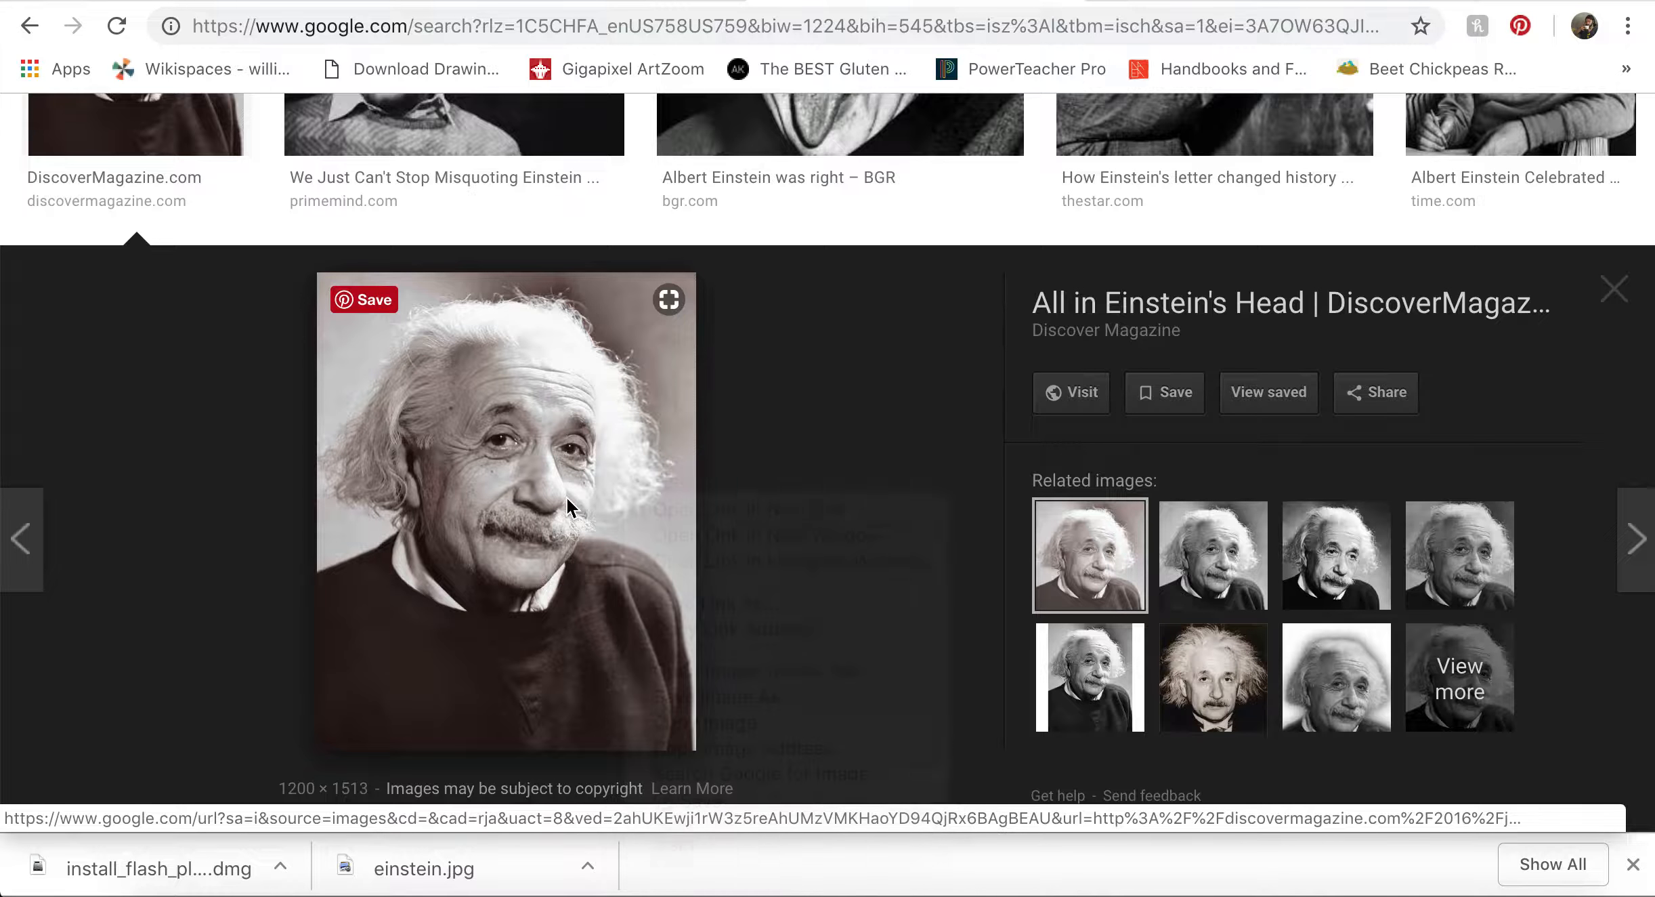
# Step: Save the previewed Einstein portrait to the Desktop as einstein.jpg, replacing the existing file of that name
pyautogui.rightClick(566, 495)
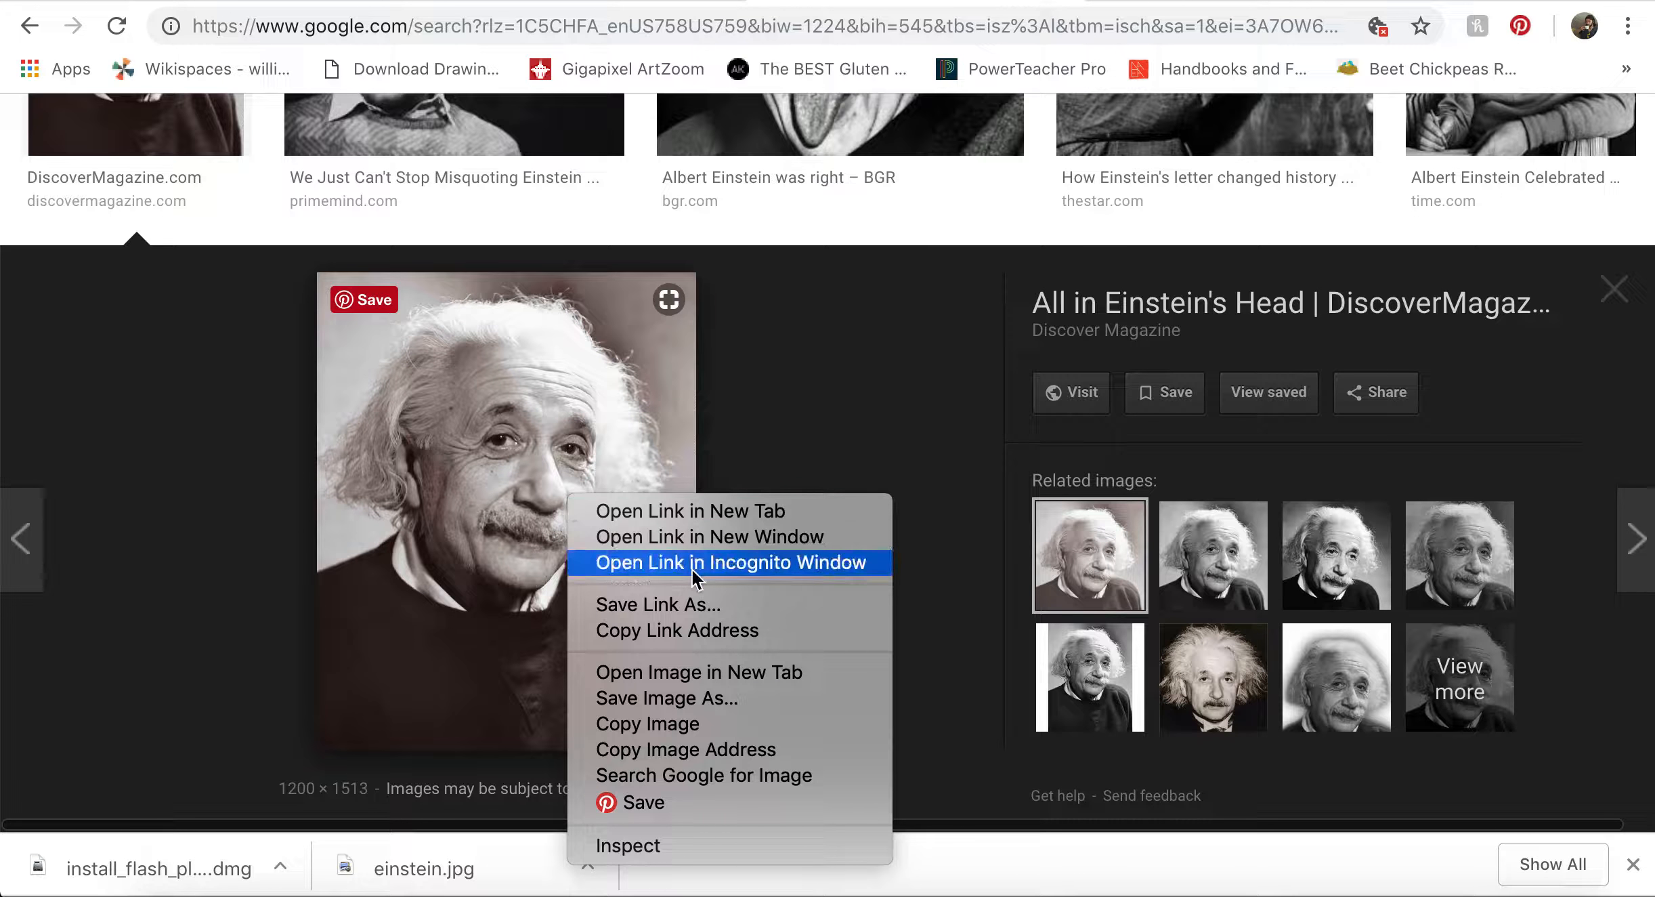
pyautogui.click(696, 699)
pyautogui.click(818, 172)
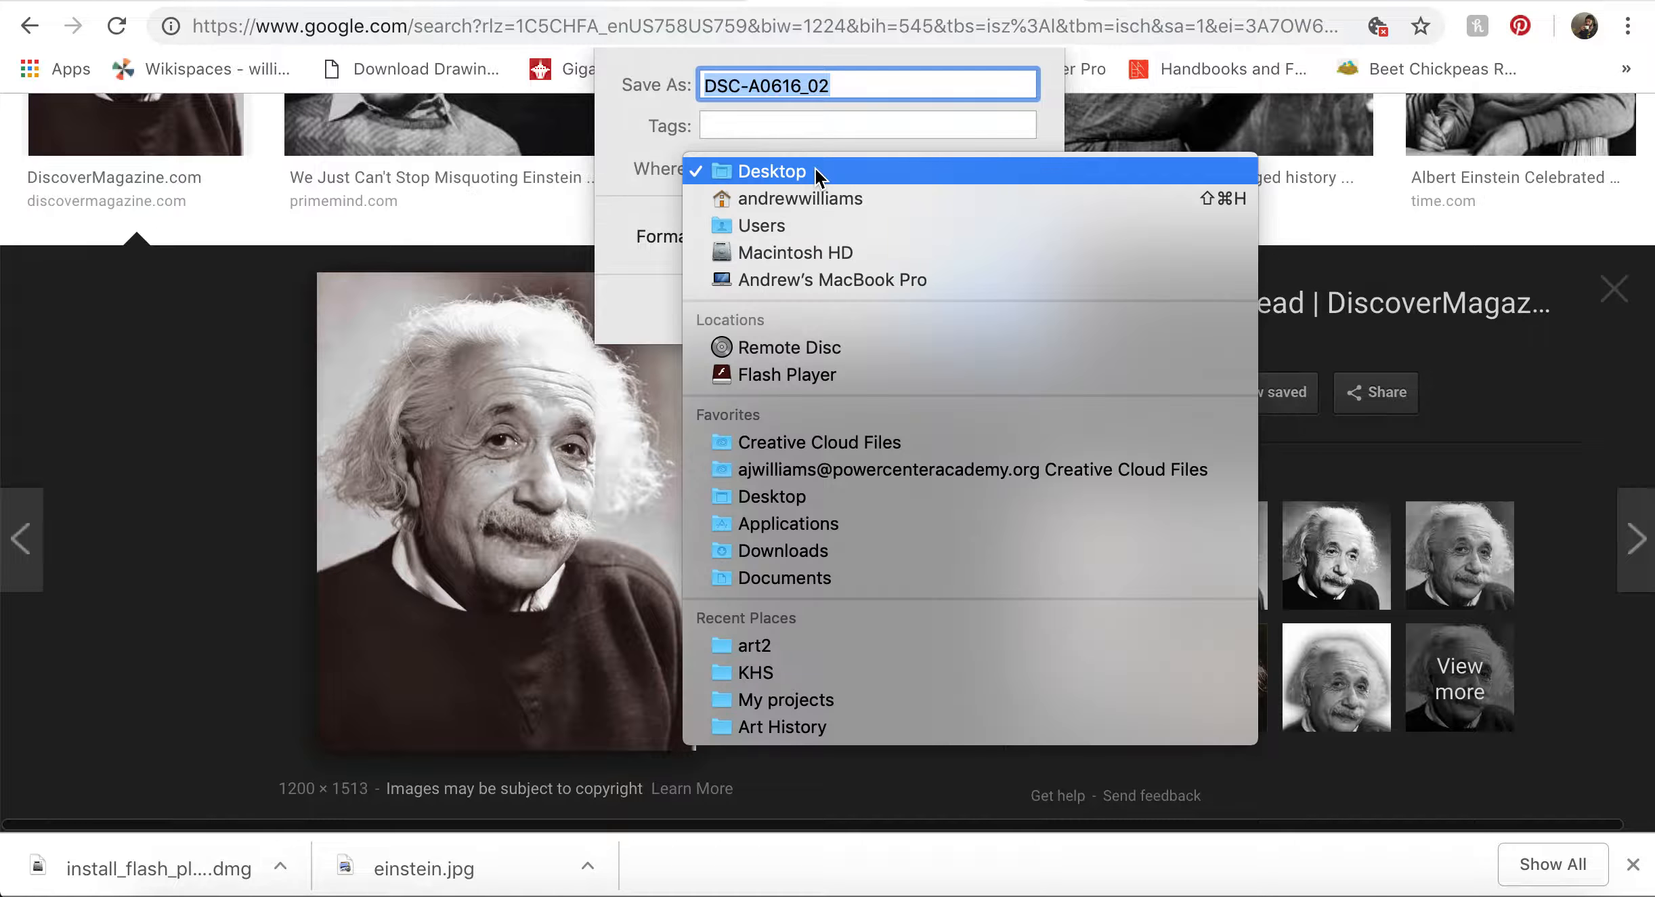
pyautogui.click(817, 170)
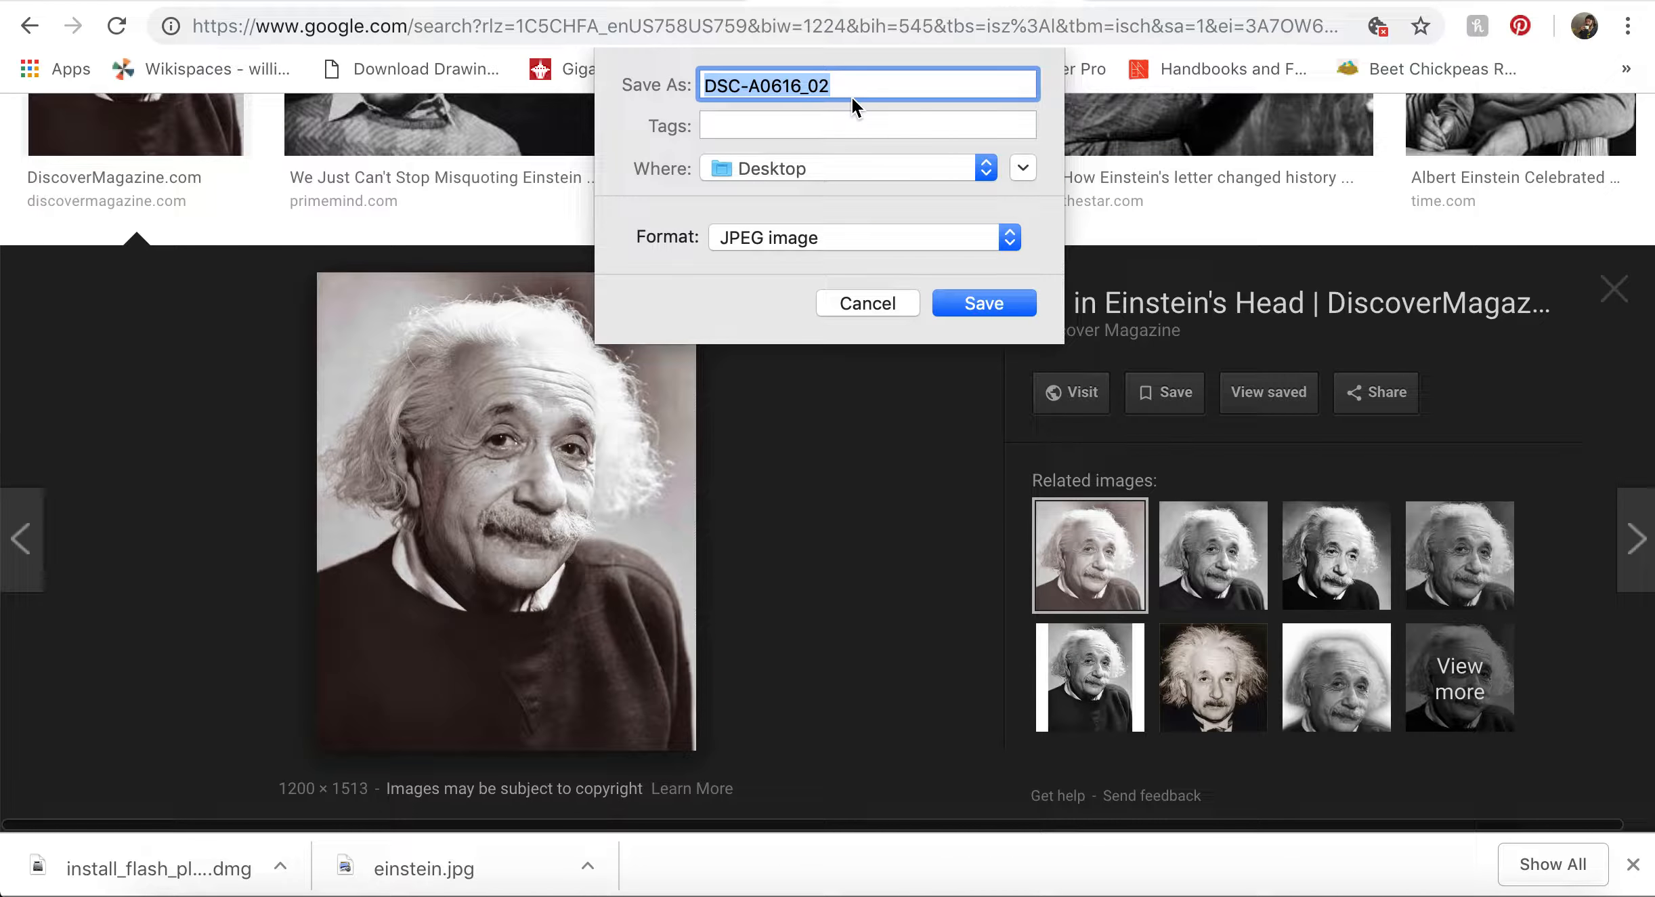
pyautogui.write('eistein')
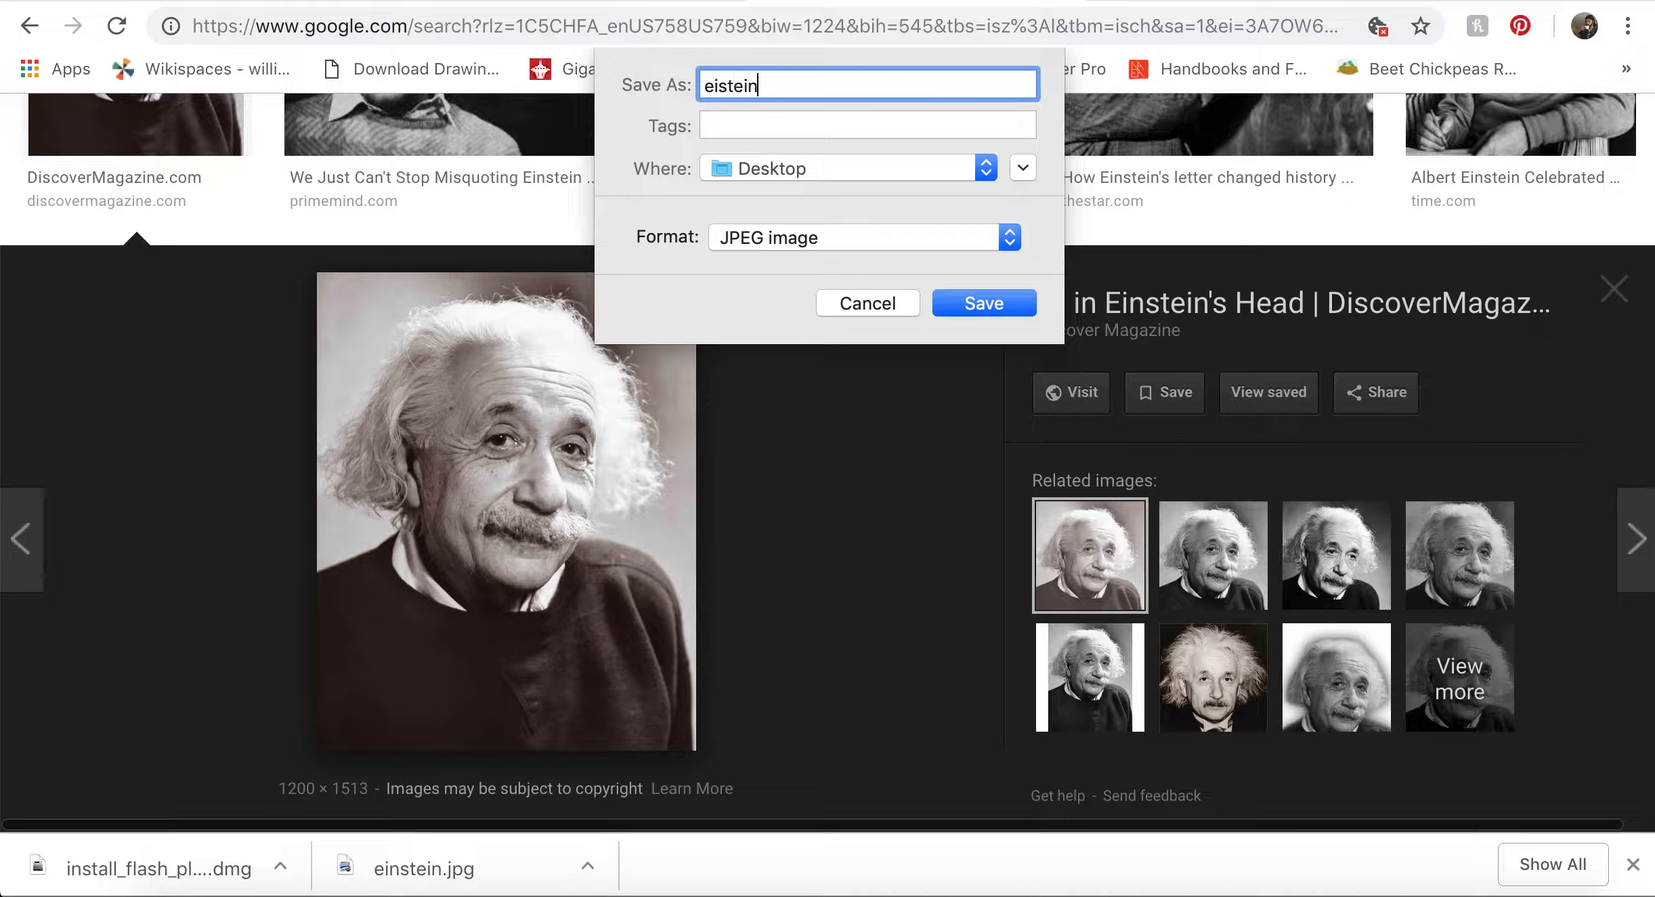
pyautogui.click(725, 92)
pyautogui.click(989, 306)
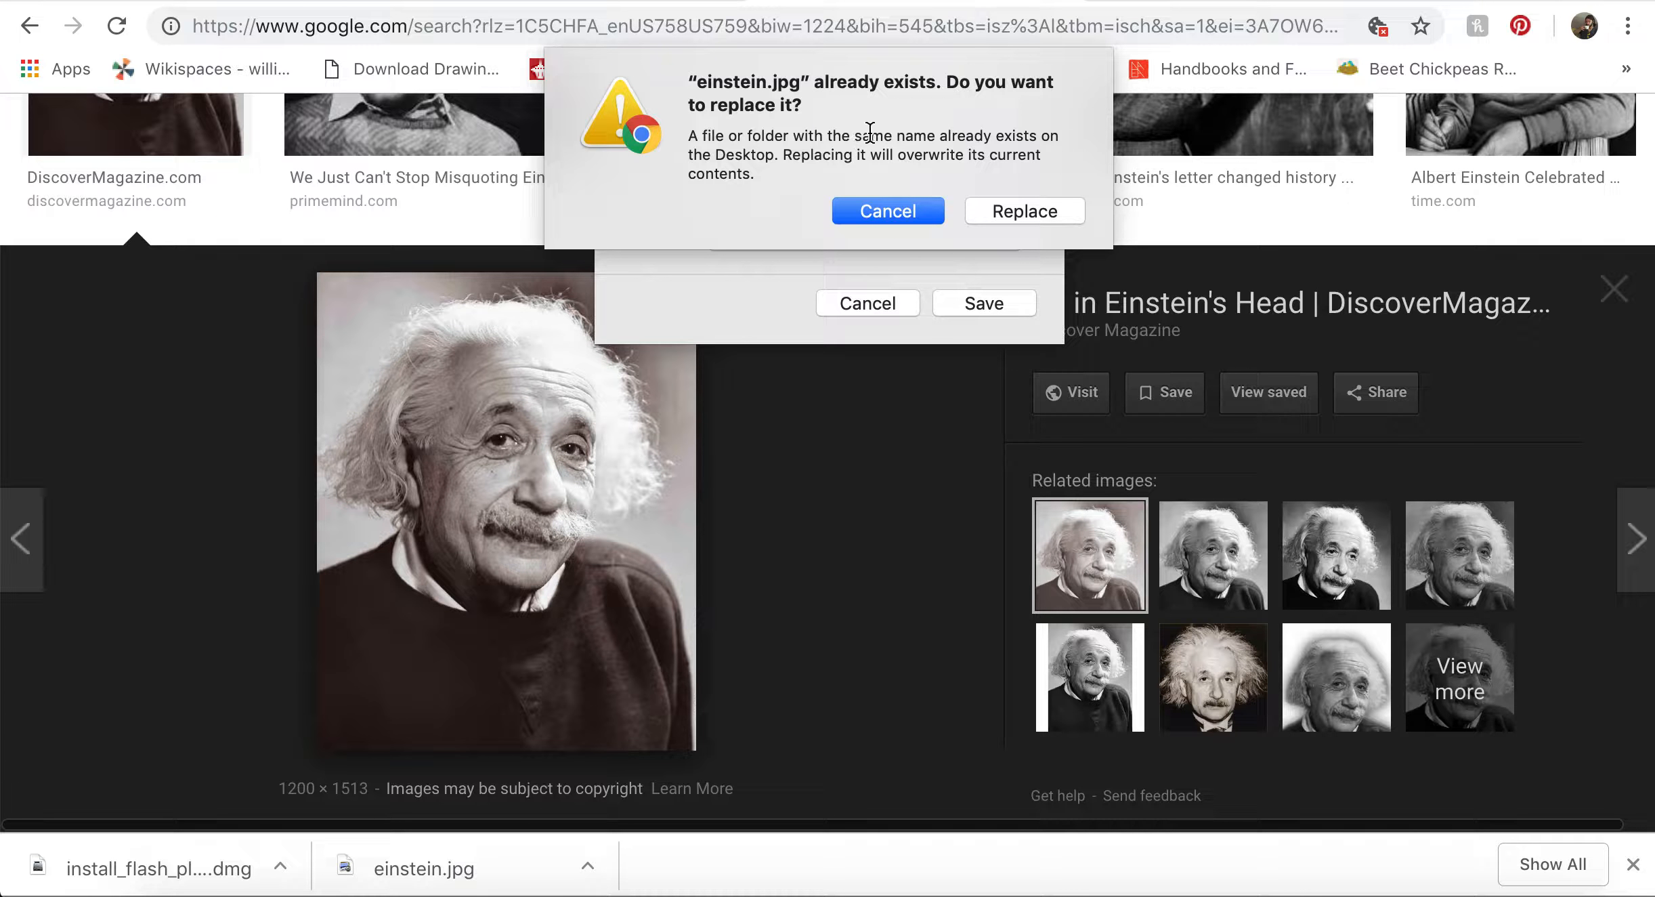
pyautogui.click(1016, 209)
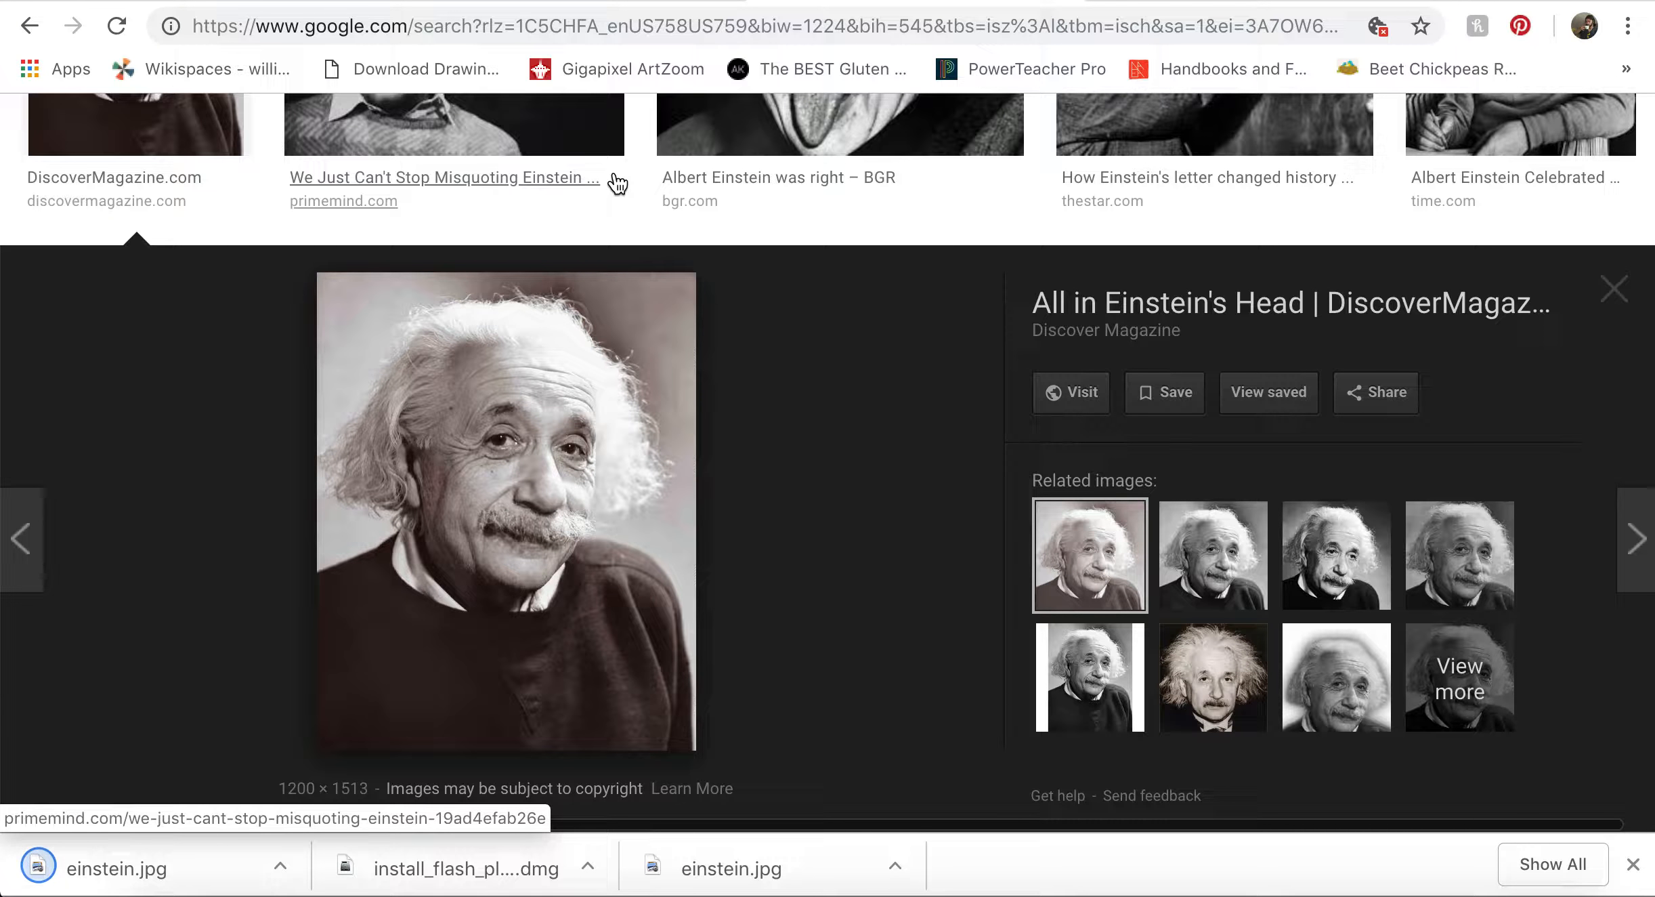
# Step: Switch to the Adobe Flash Player browser tab and load the Pixlr Editor at pixlr.com/editor/ there
pyautogui.click(342, 6)
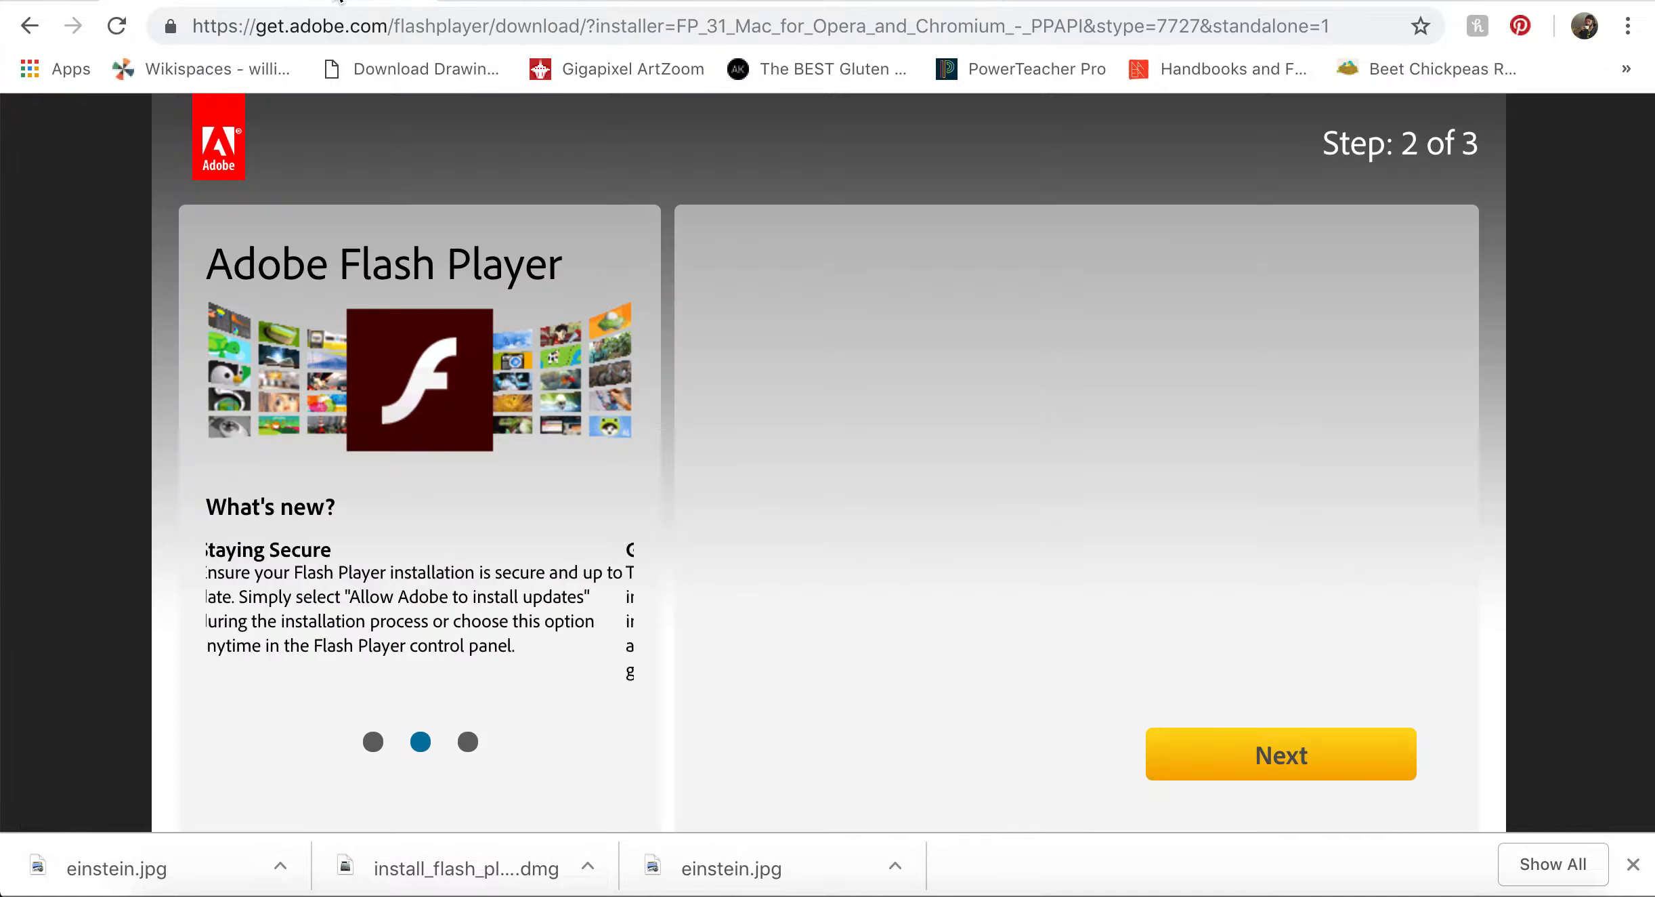
pyautogui.click(403, 26)
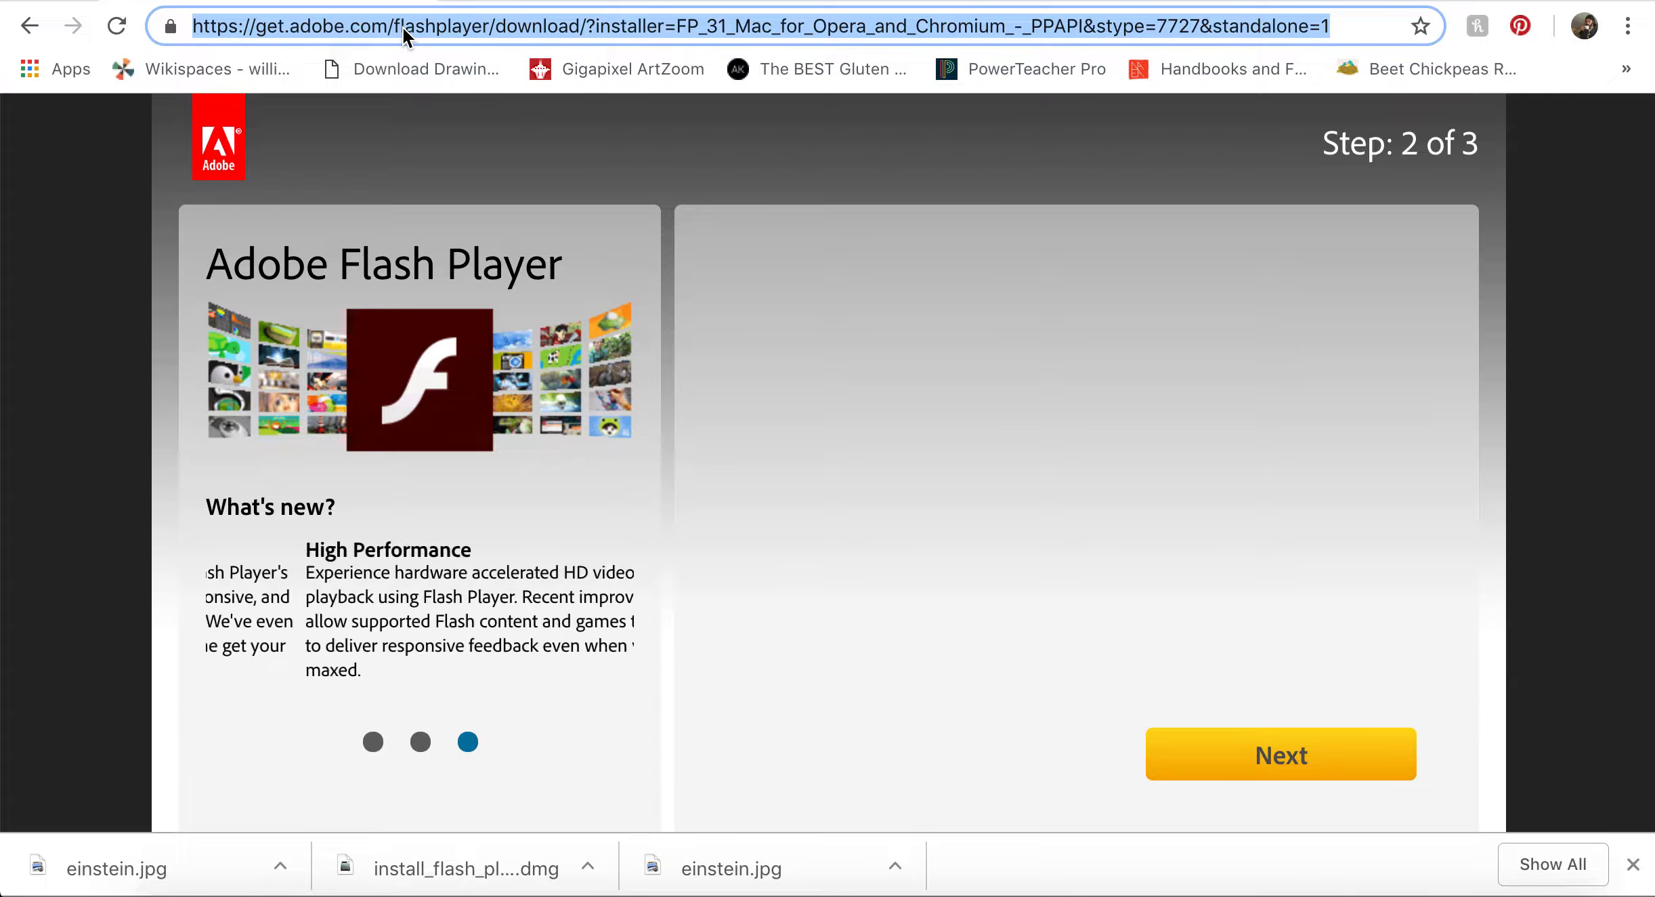
pyautogui.write('p')
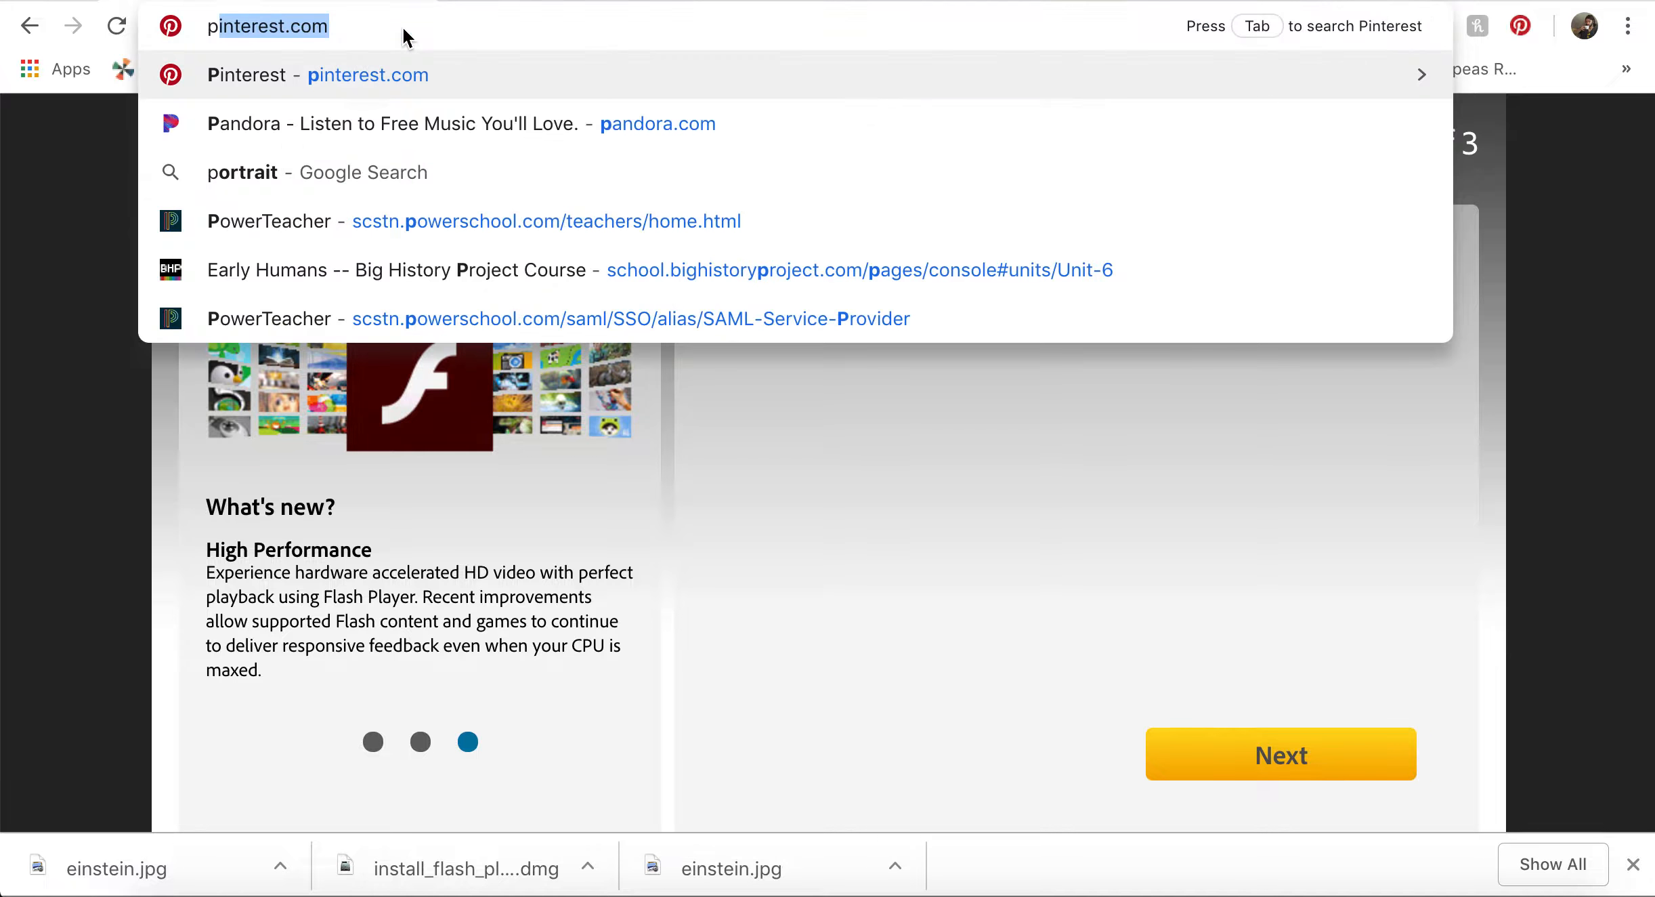
pyautogui.write('i')
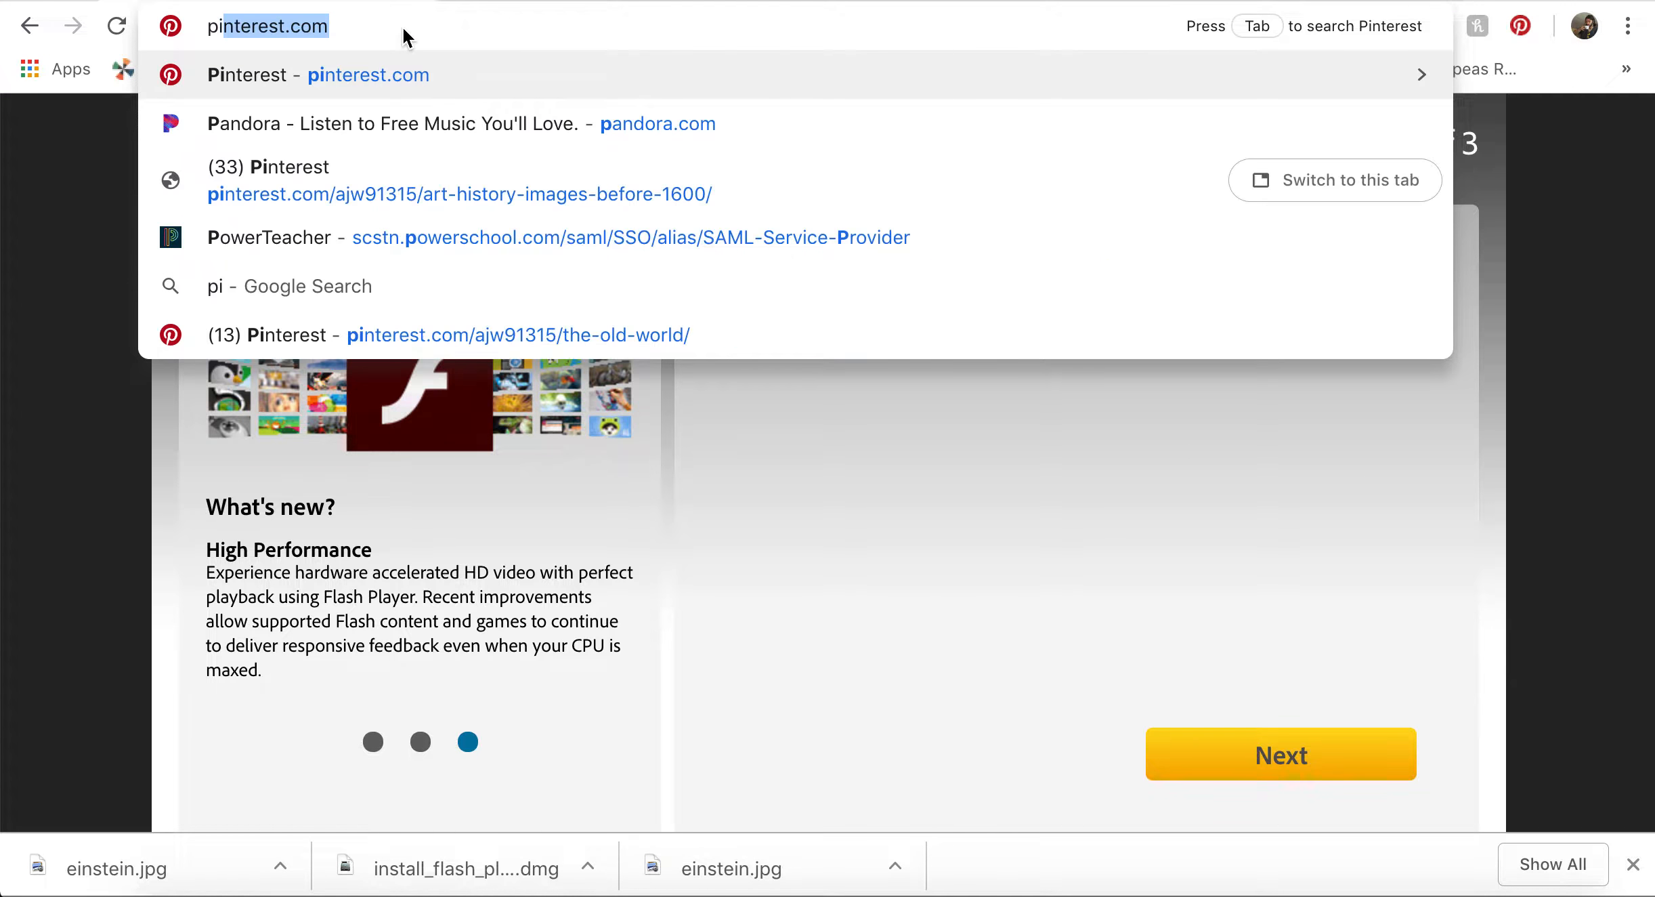
pyautogui.write('xlr')
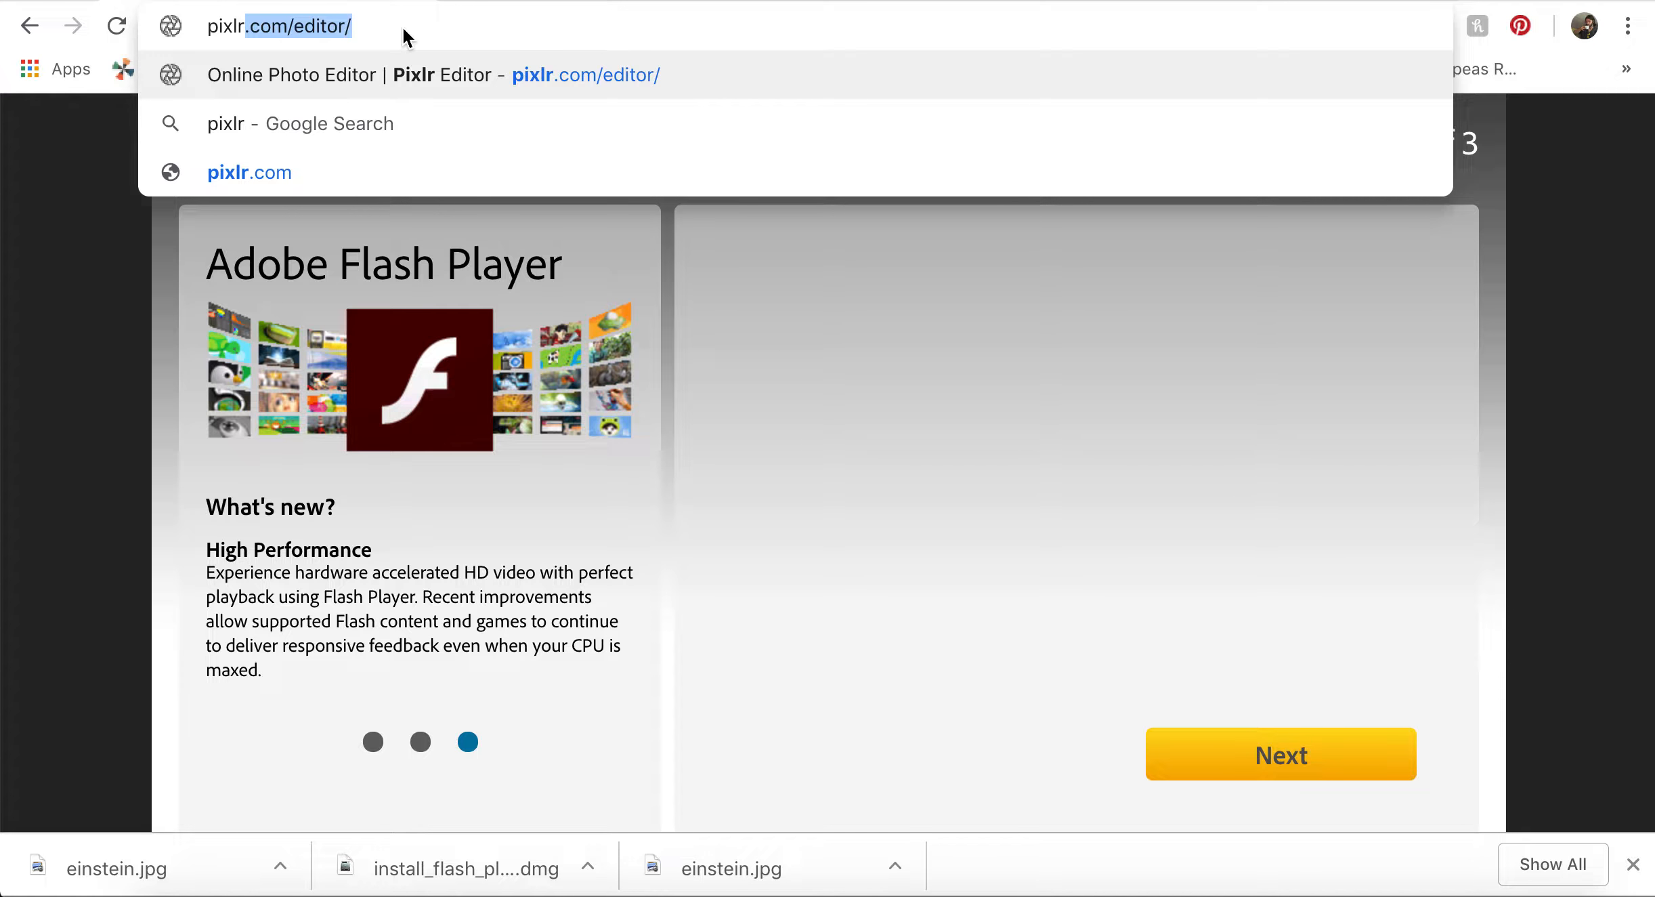
pyautogui.write('.')
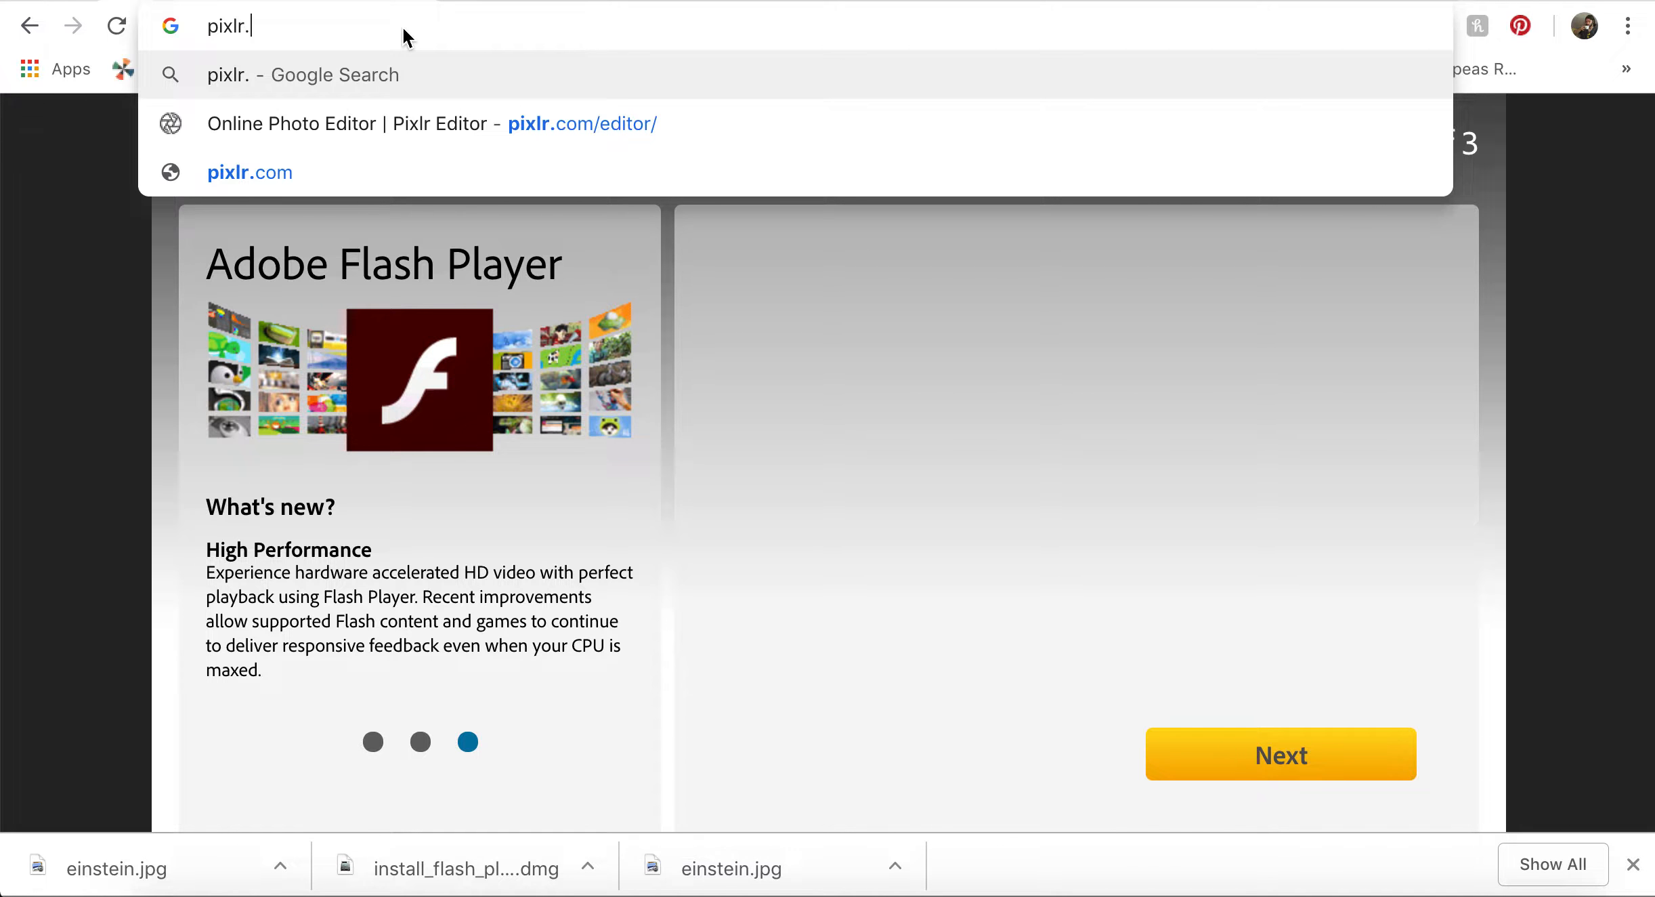
pyautogui.write('com')
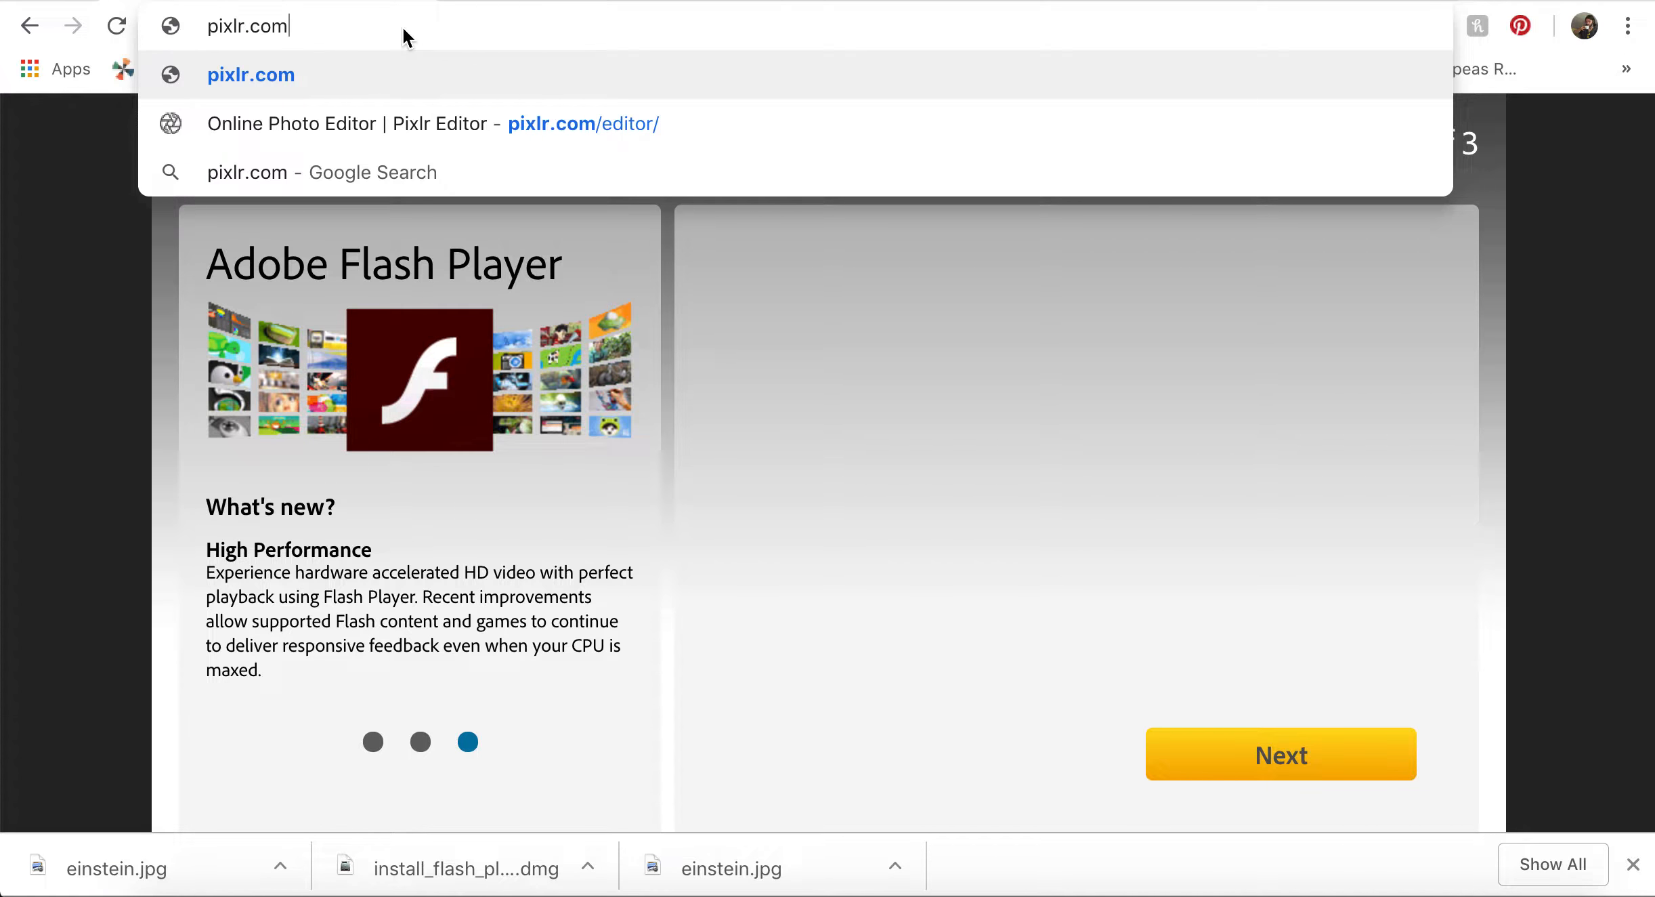
pyautogui.write('/edi')
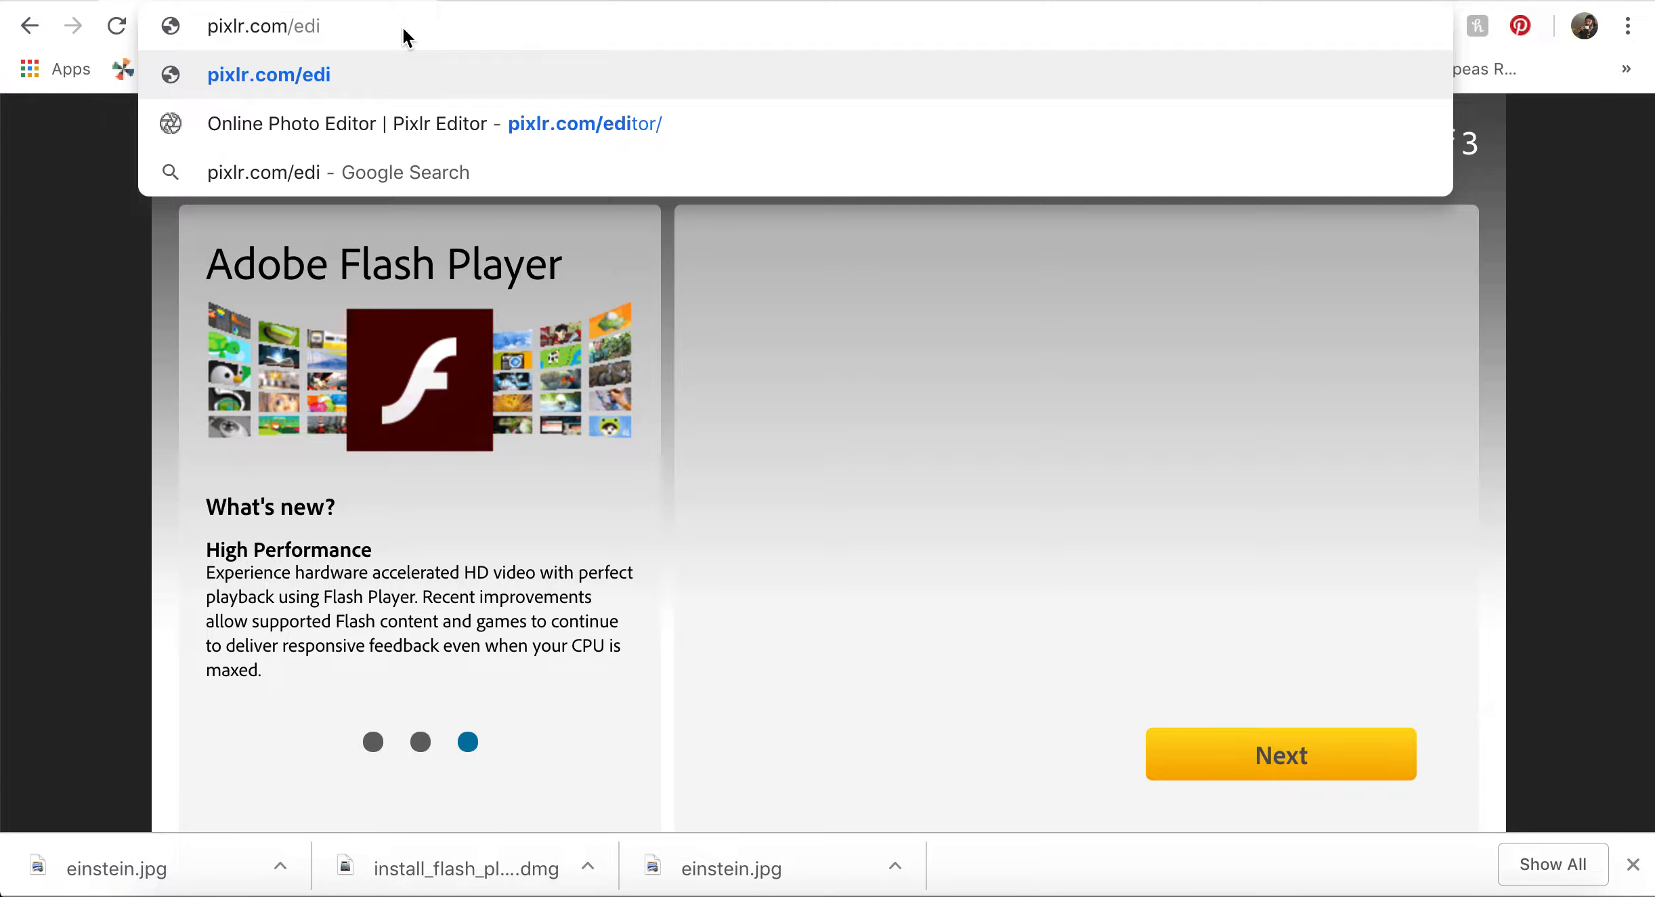
pyautogui.click(453, 124)
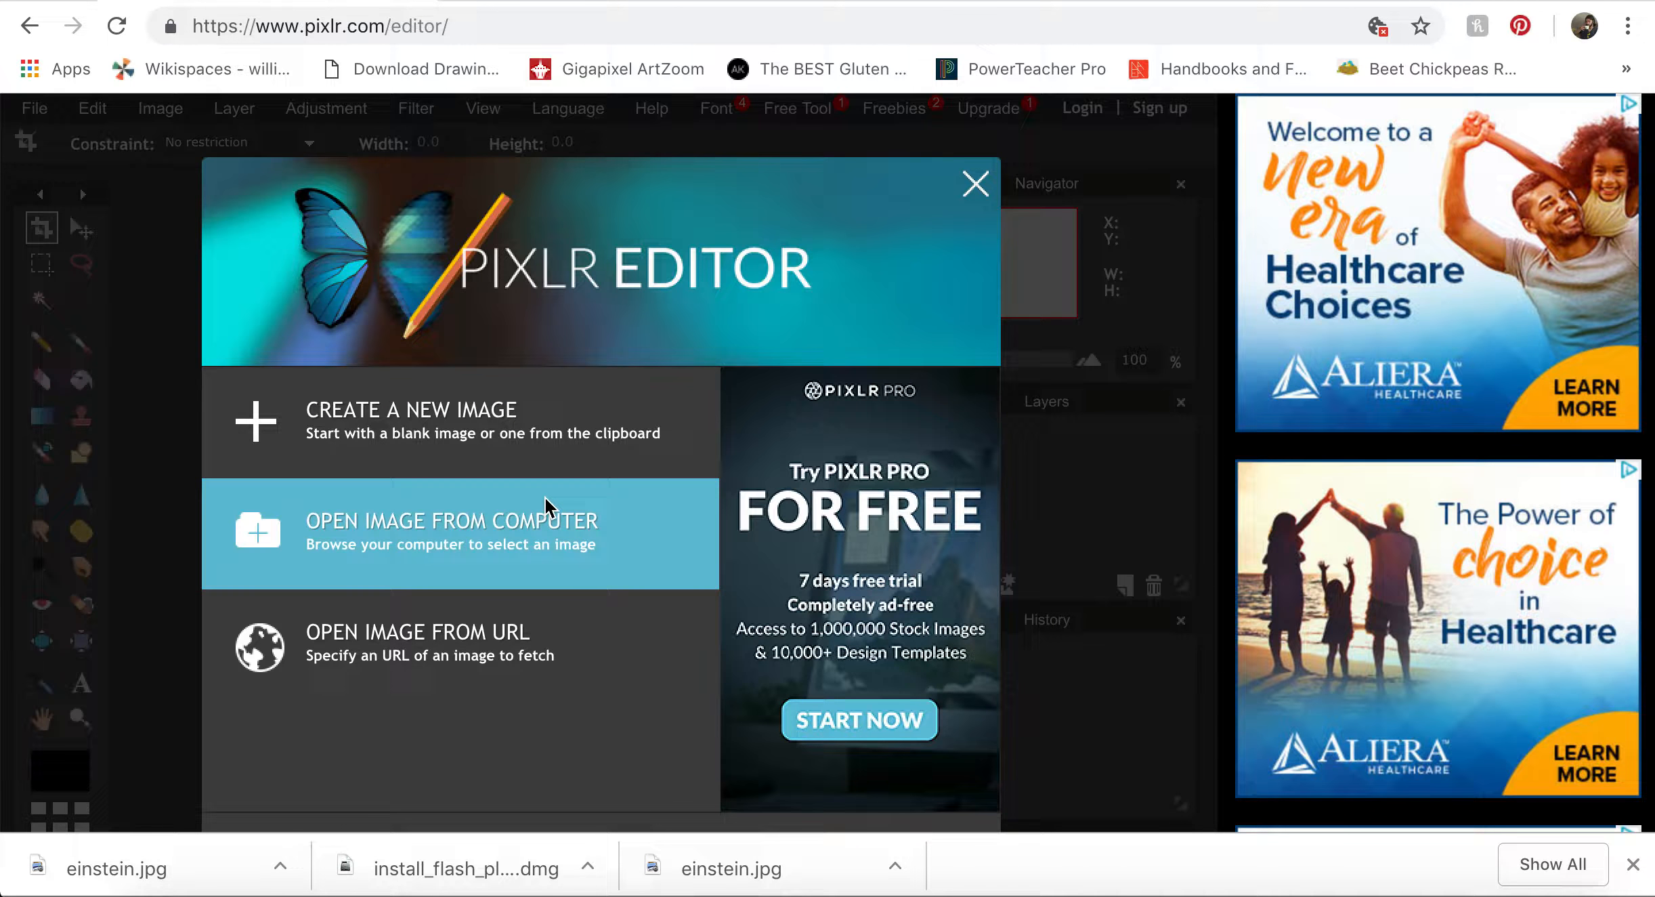
# Step: Open einstein.jpg from the Desktop folder of the computer for editing
pyautogui.click(515, 546)
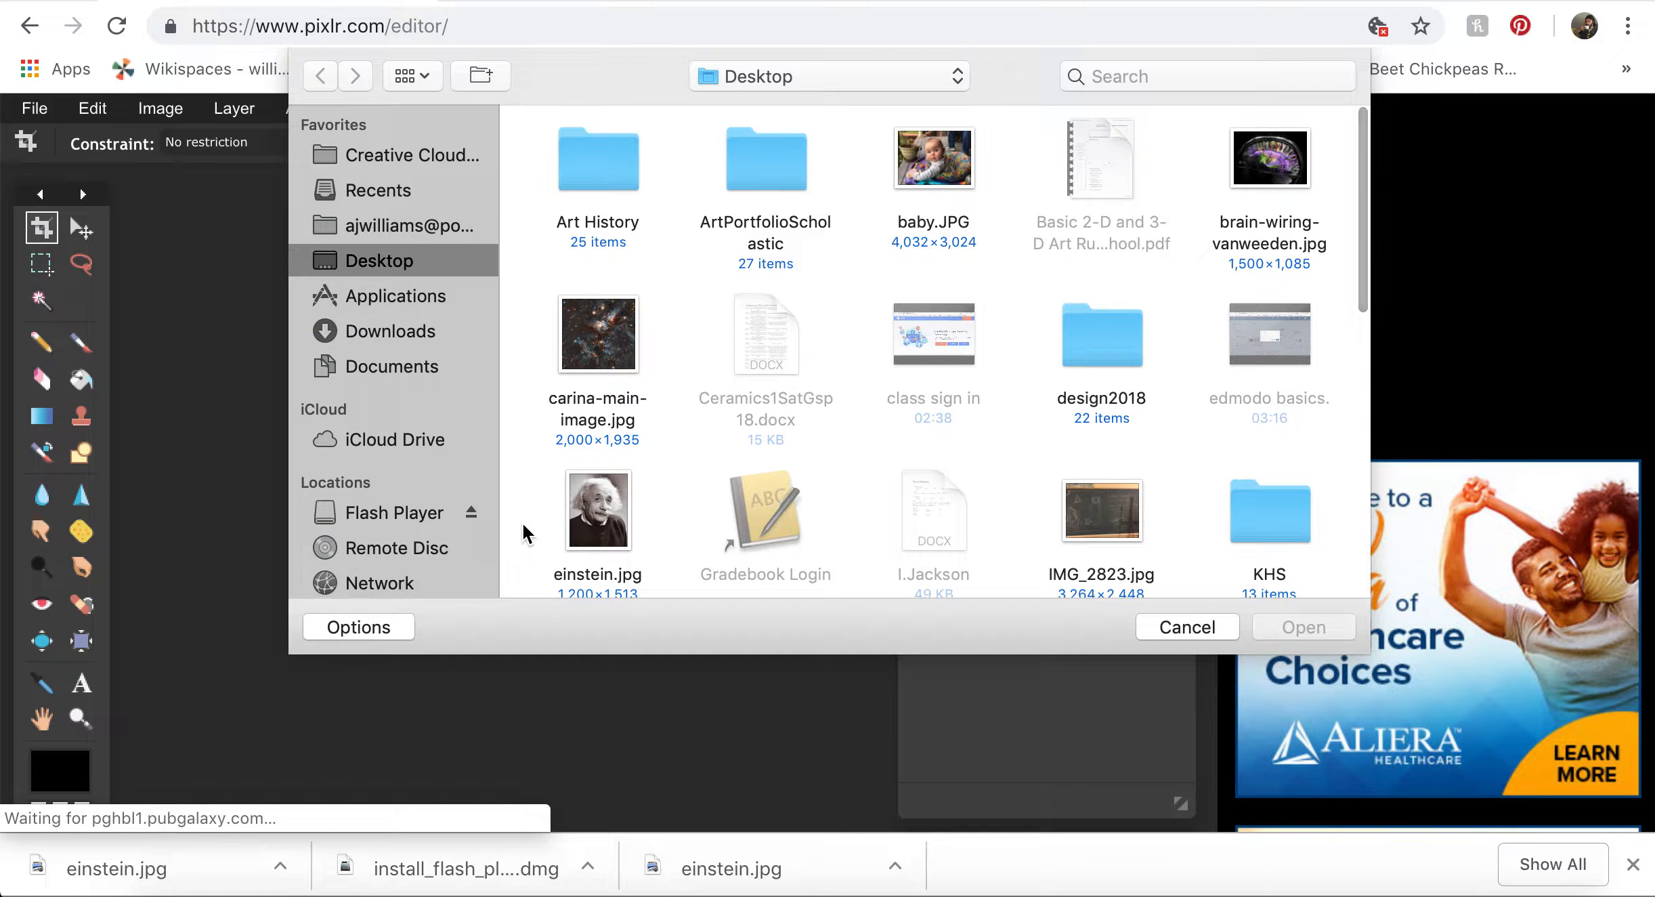
pyautogui.scroll(-2, 653, 528)
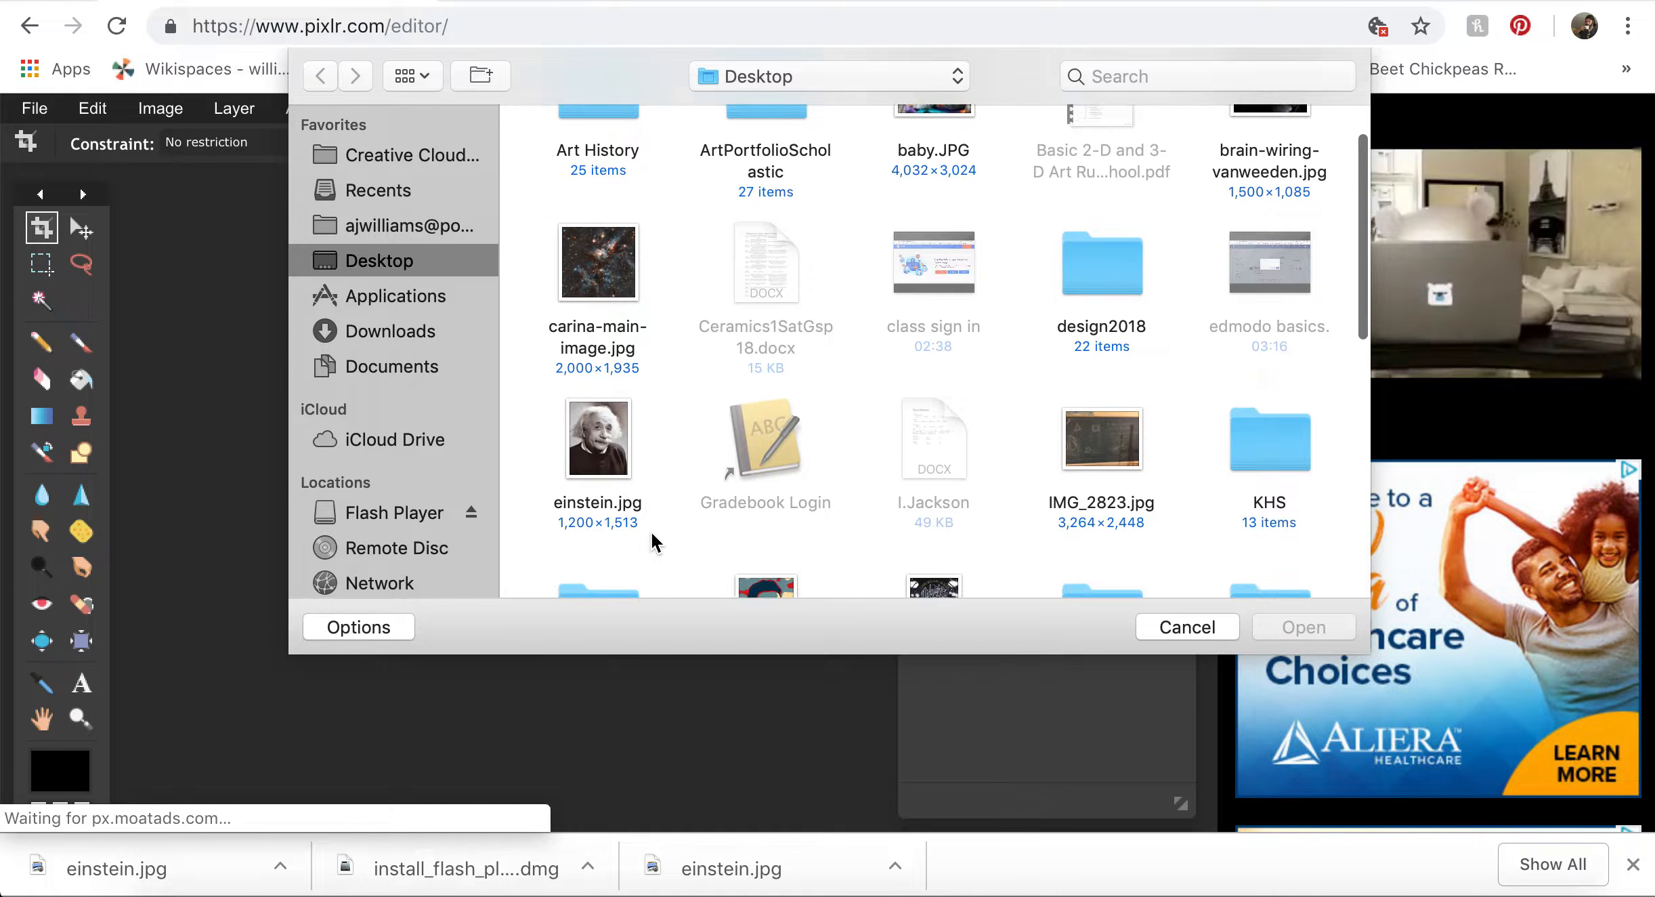
pyautogui.click(620, 465)
pyautogui.click(1301, 627)
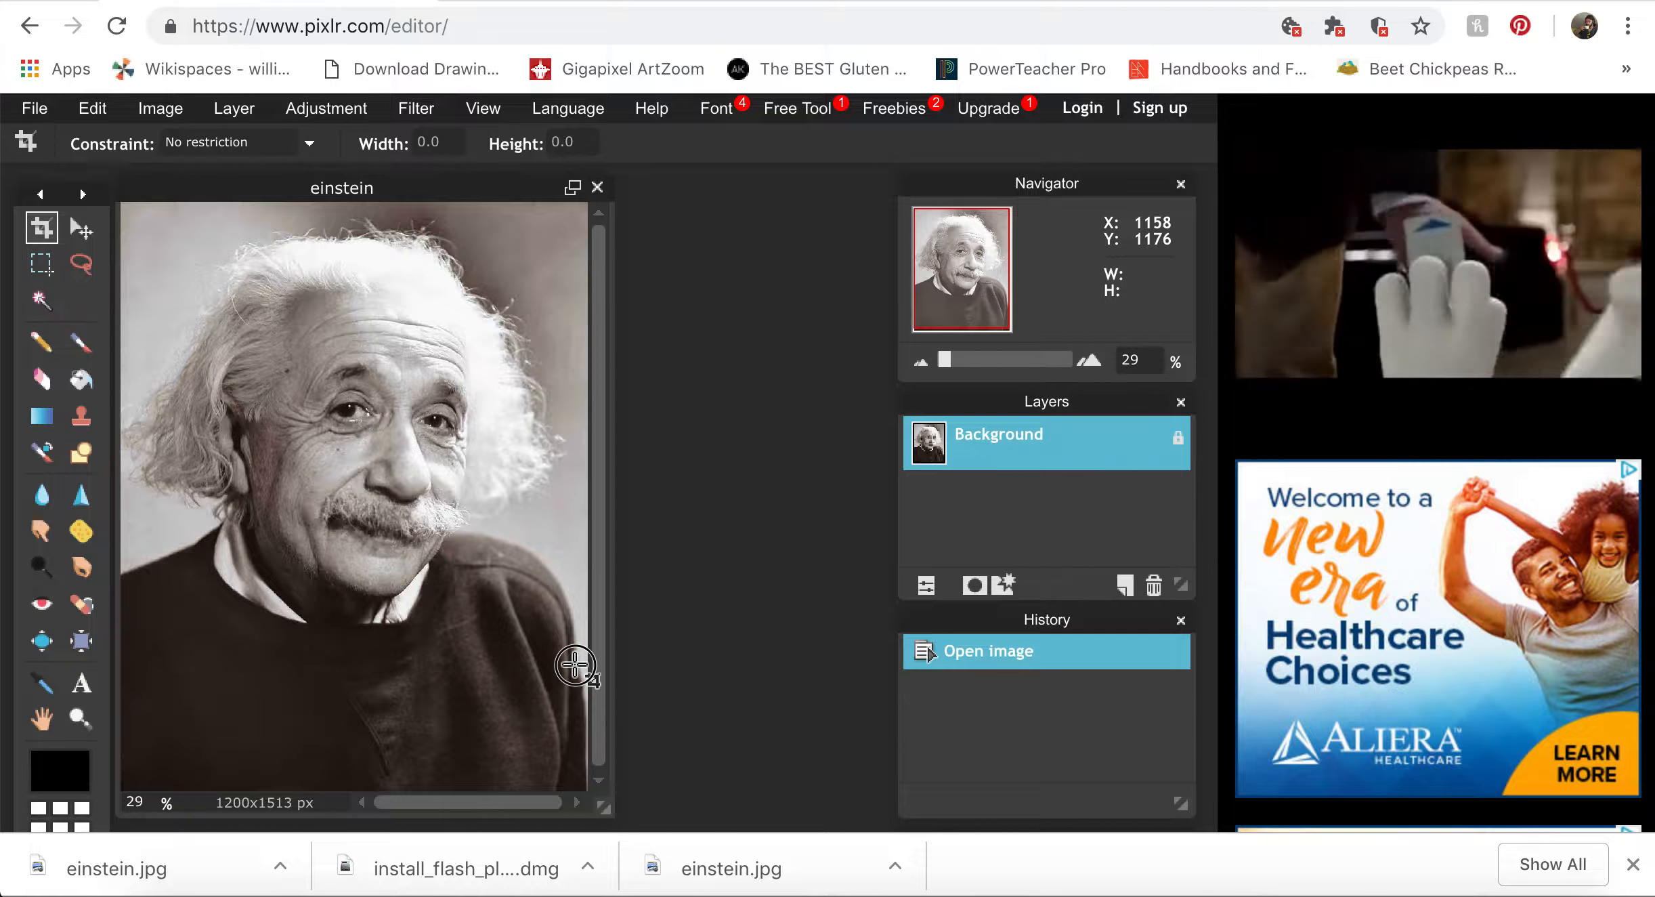
# Step: Crop the portrait to a square of about 1151 by 1151 px around Einstein's head and shoulders
pyautogui.moveTo(575, 665); pyautogui.dragTo(123, 214)
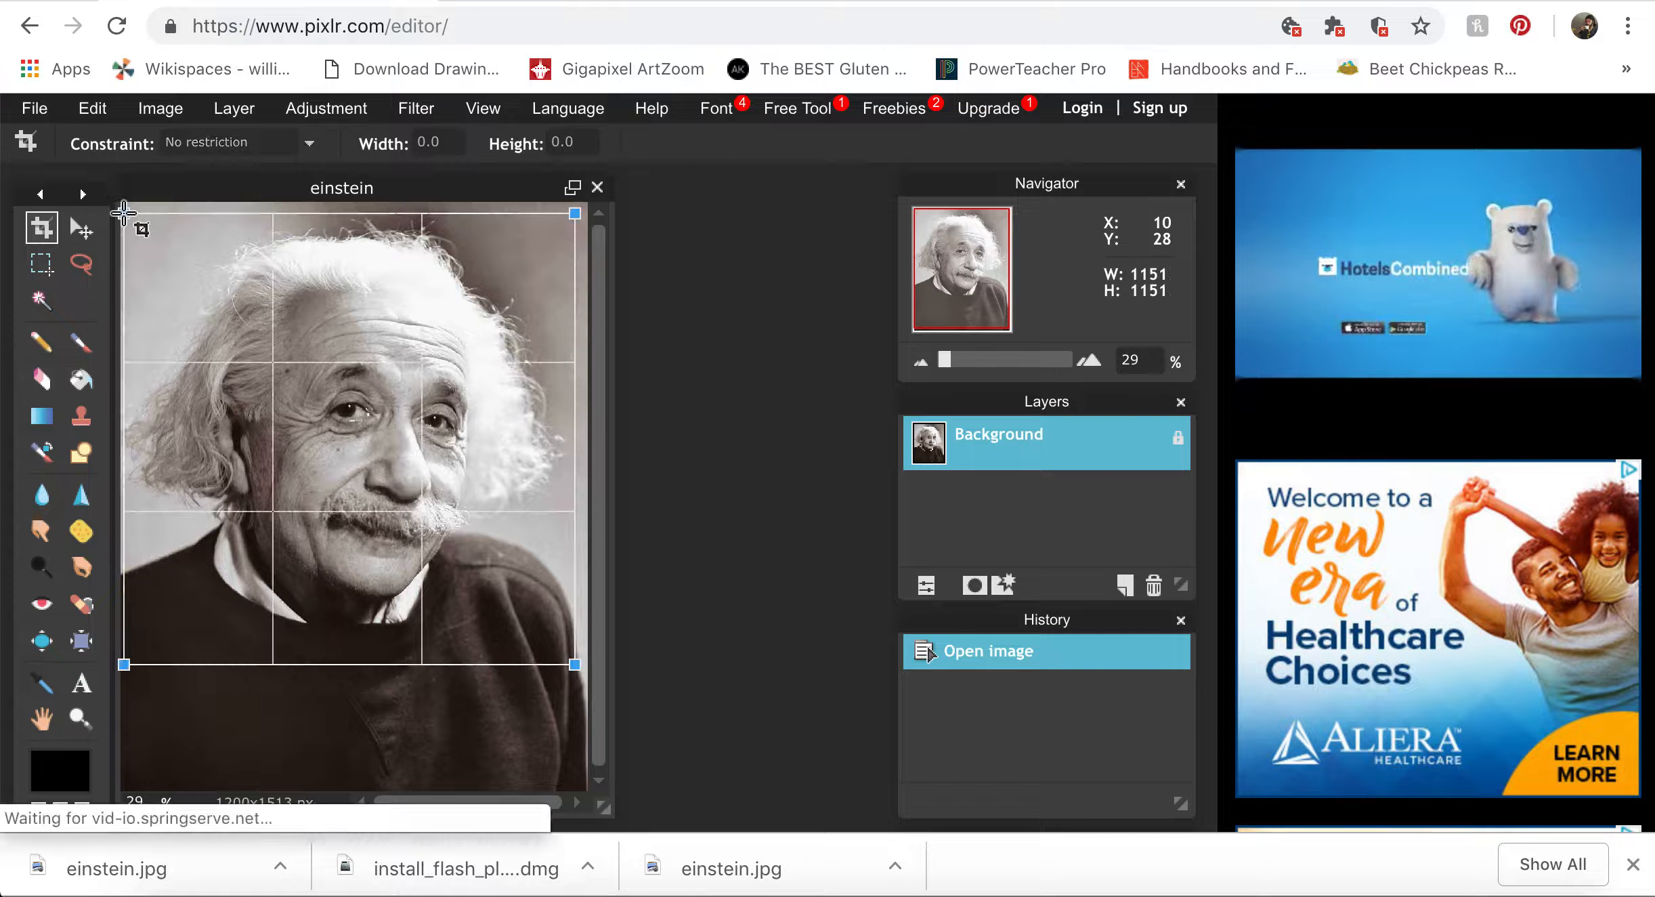
pyautogui.press('Return')
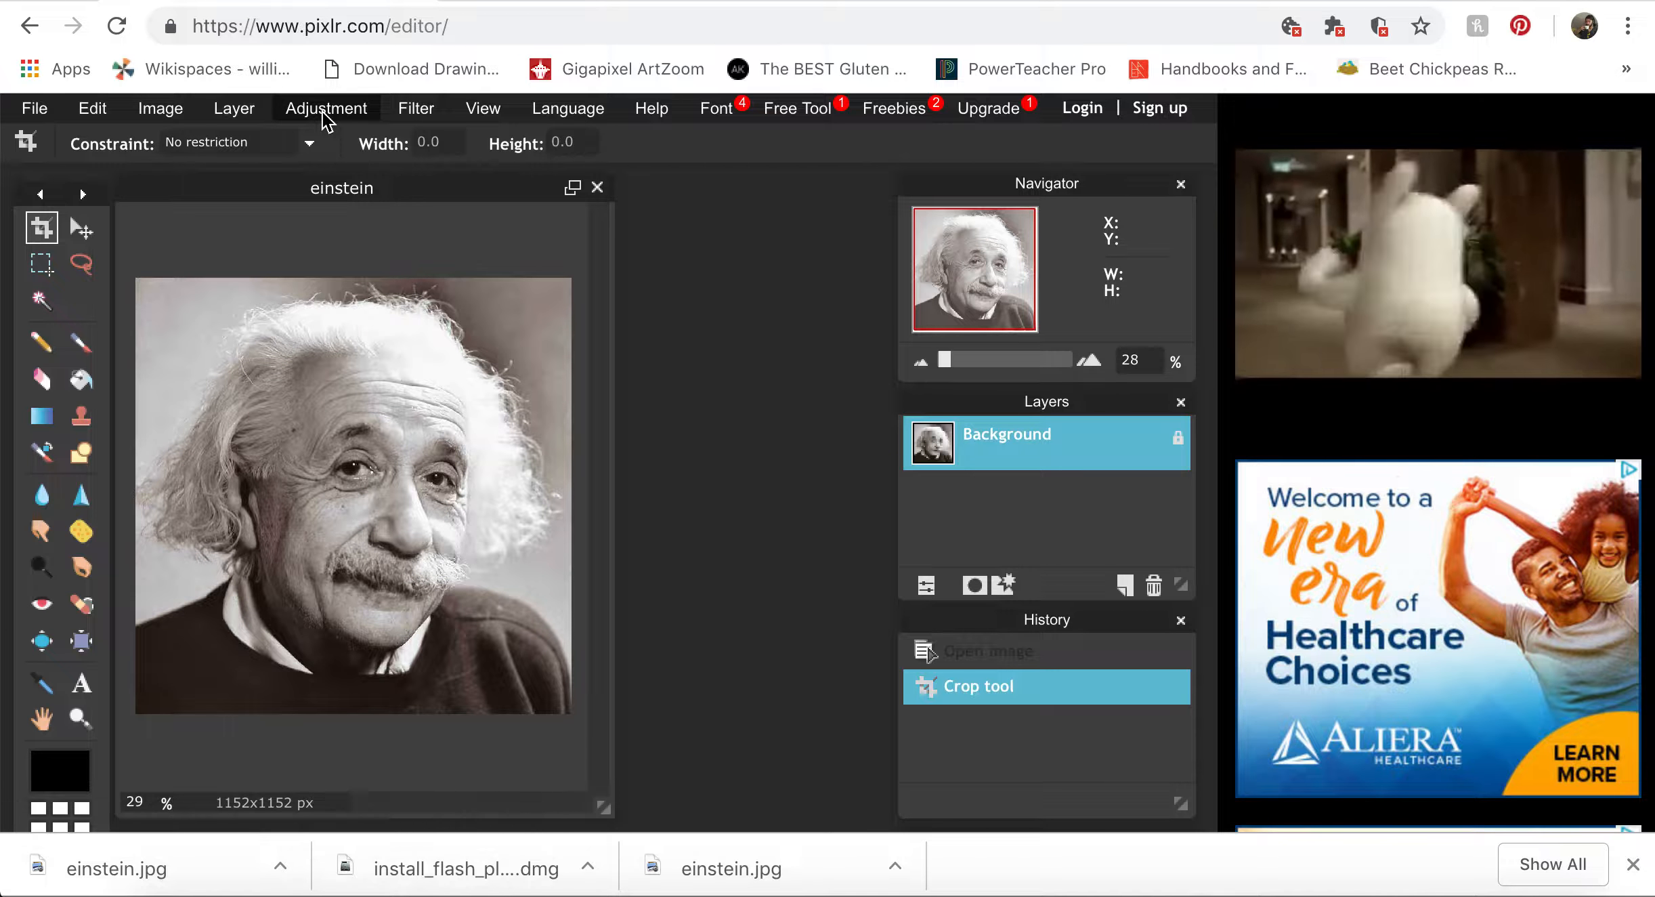
pyautogui.click(96, 112)
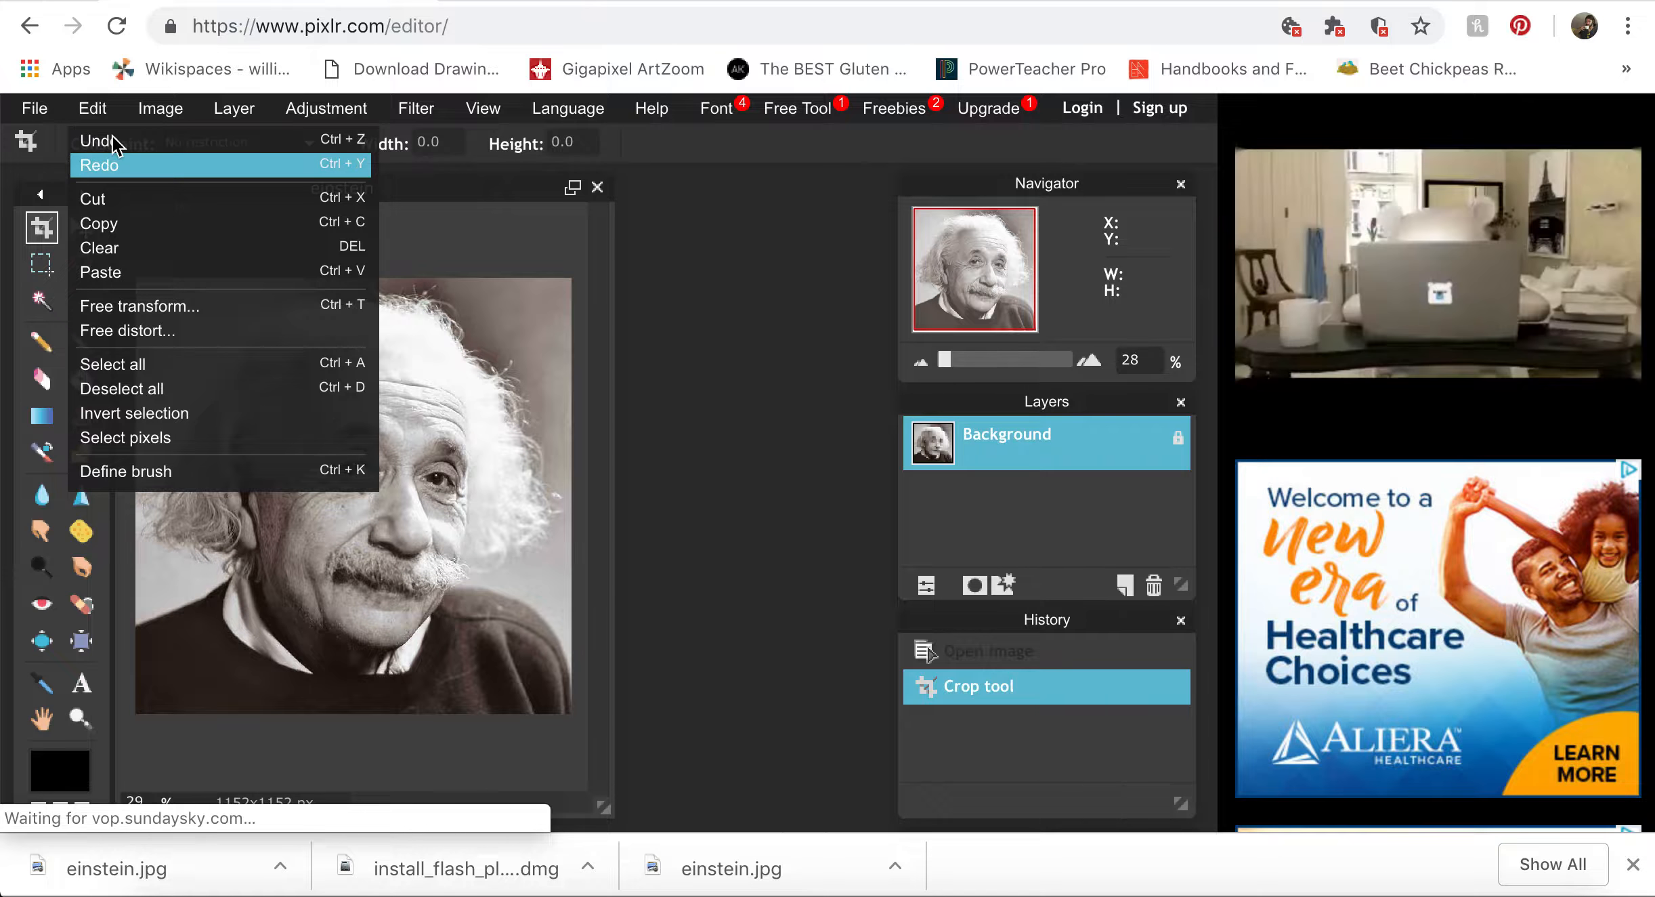
pyautogui.click(255, 119)
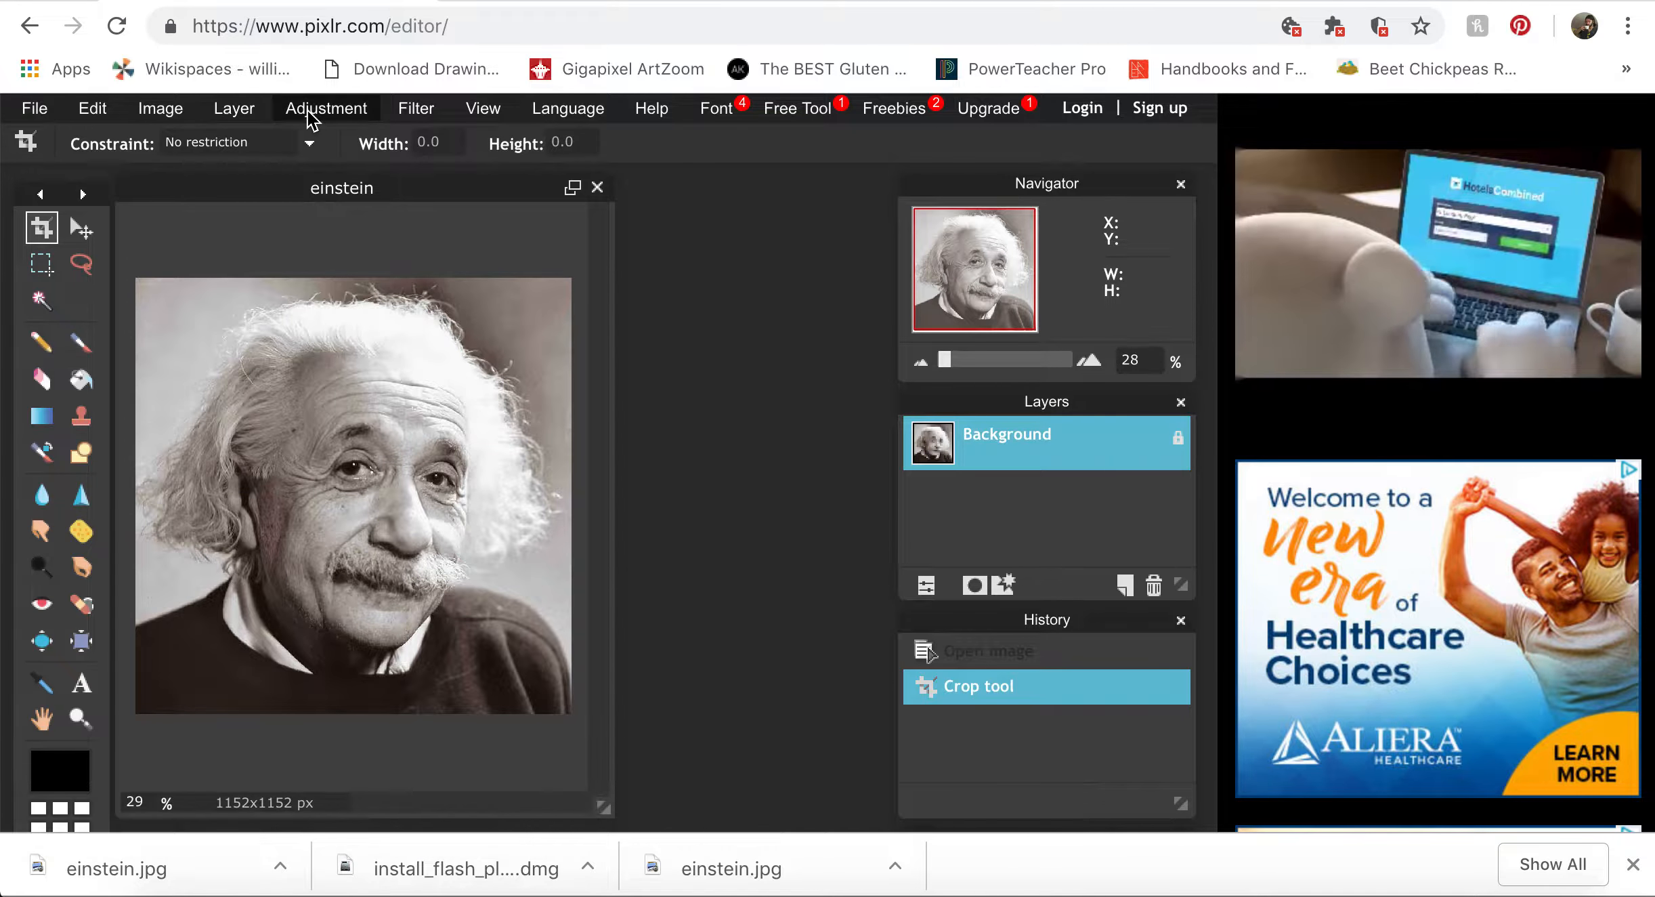
pyautogui.click(309, 119)
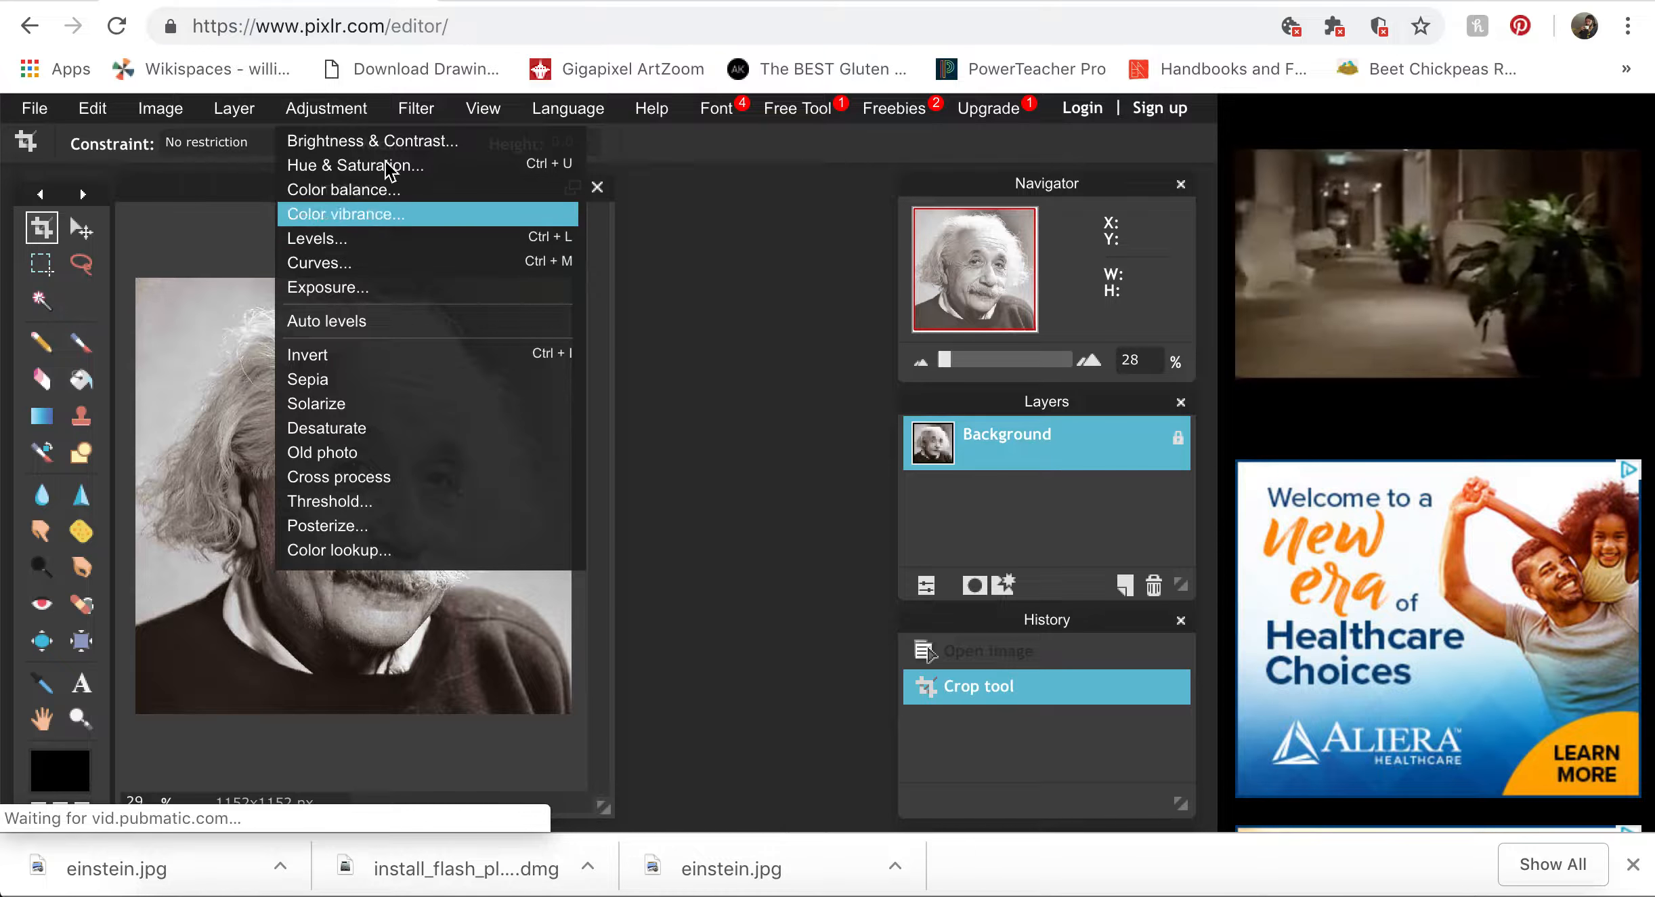
pyautogui.moveTo(407, 119)
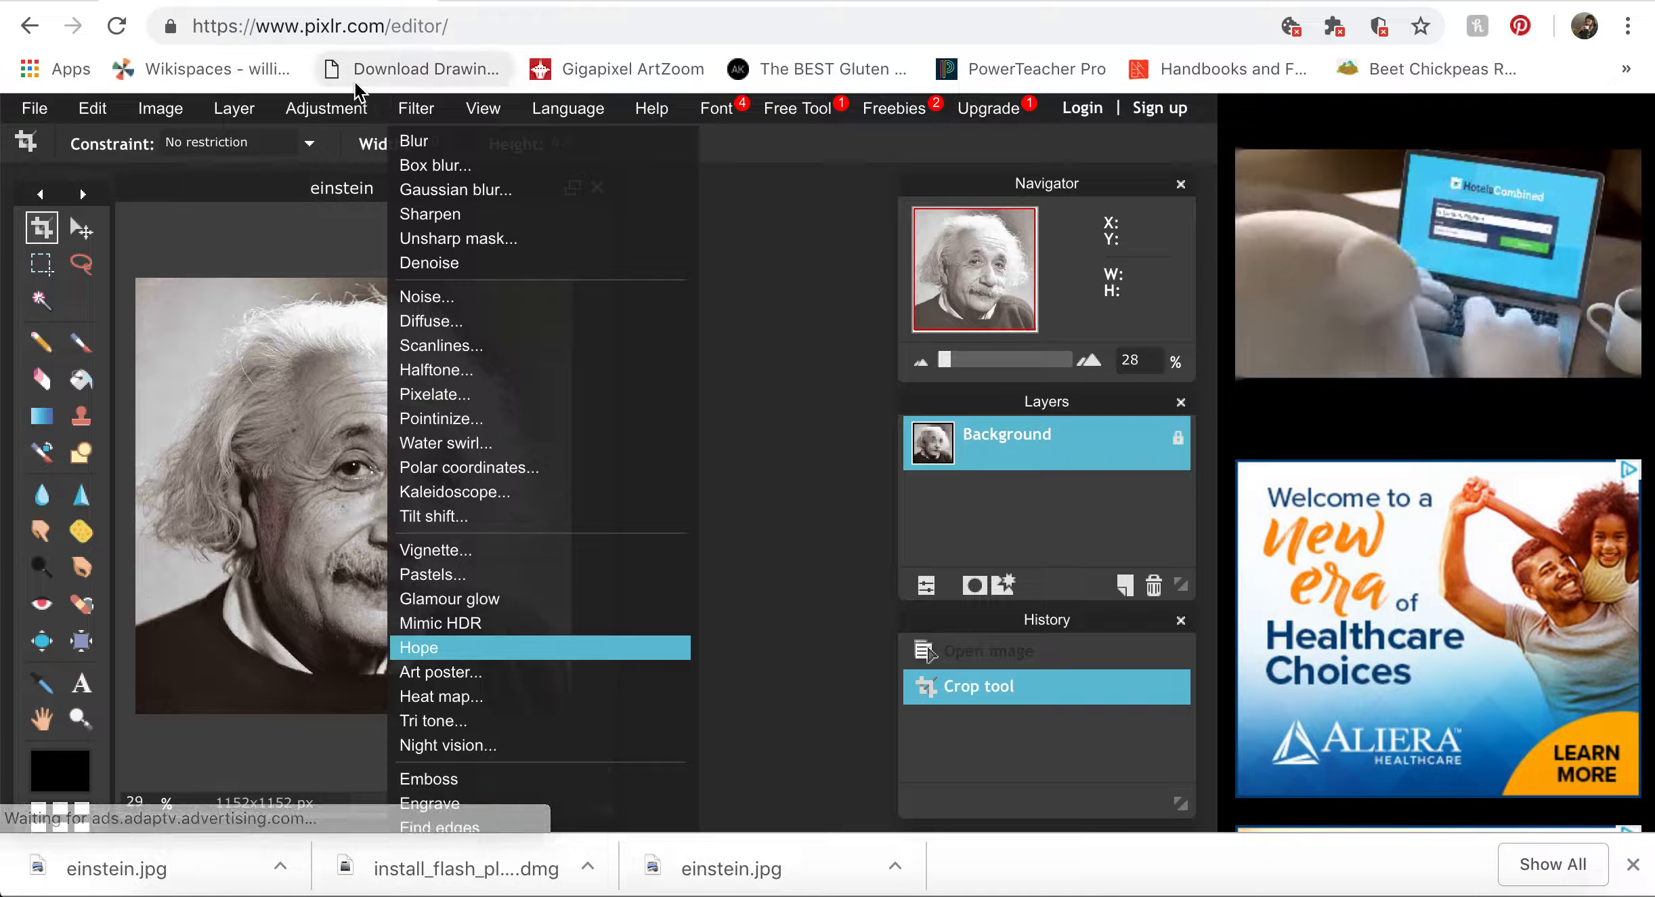
# Step: Apply a Levels adjustment to the cropped portrait with input levels of 36, 1.24 and 250
pyautogui.click(347, 106)
pyautogui.click(348, 110)
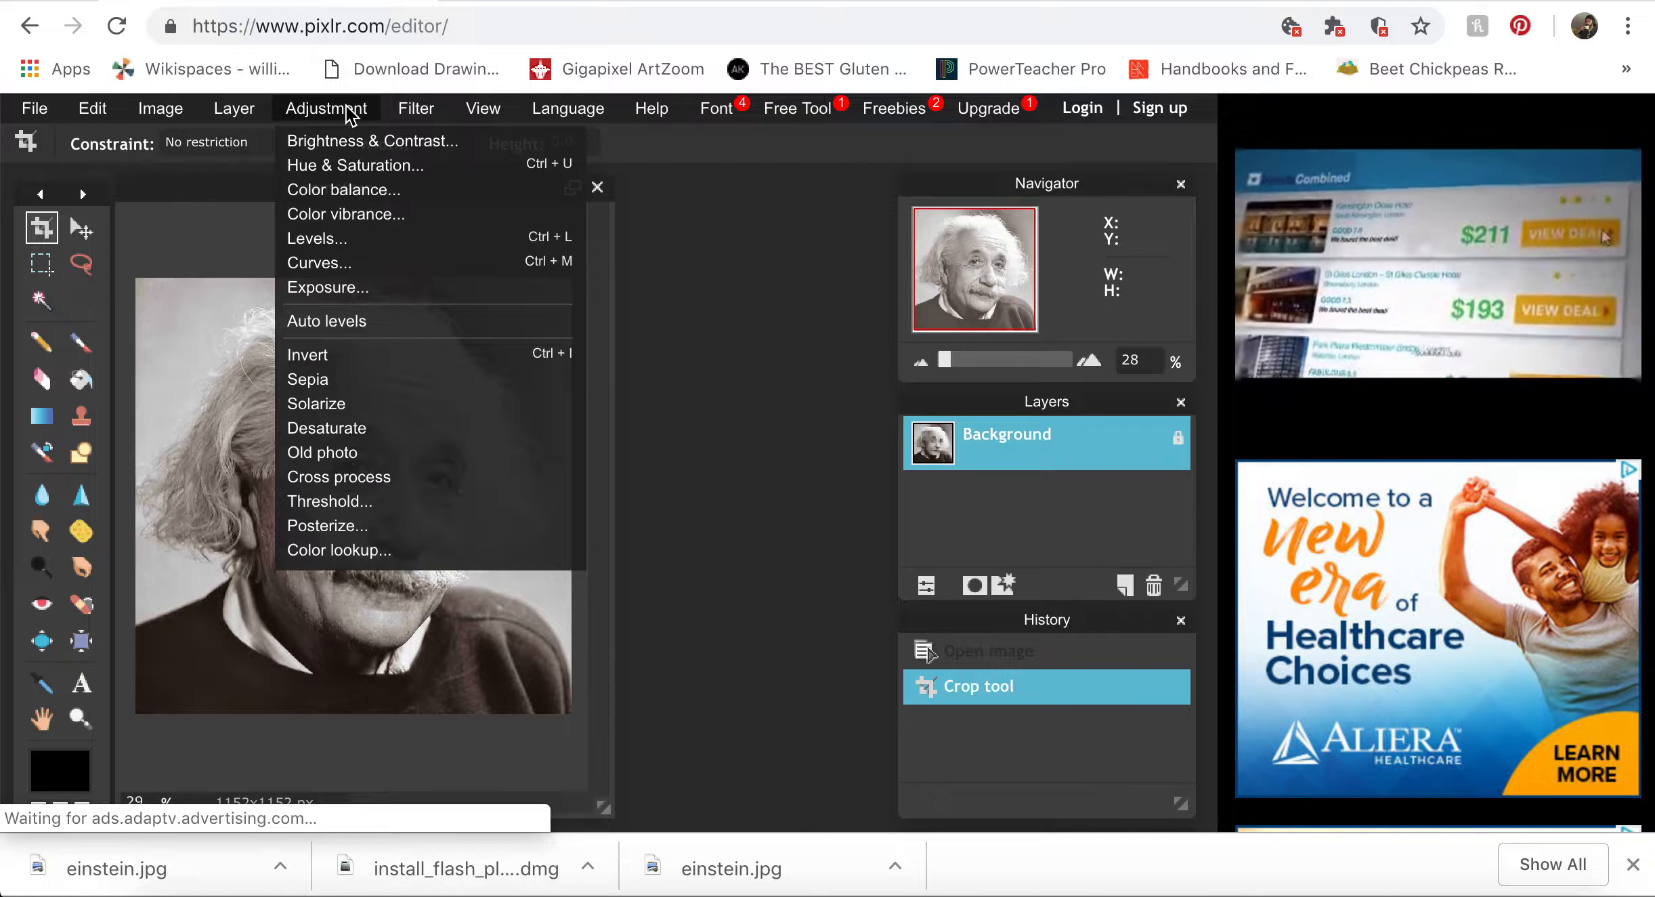
pyautogui.click(331, 242)
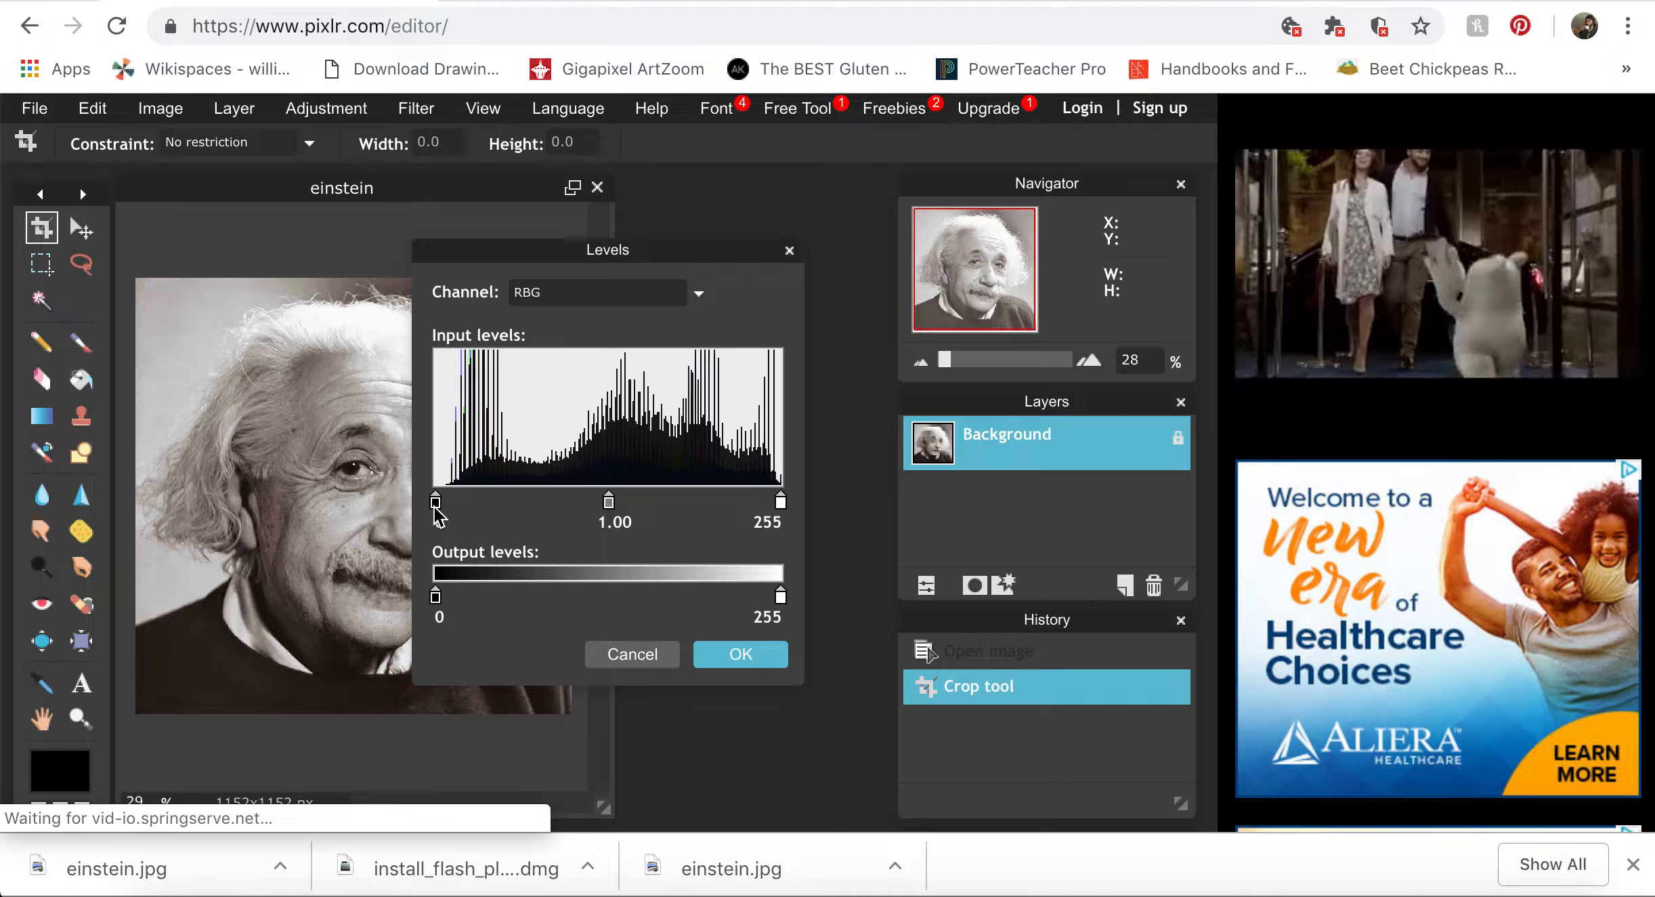
pyautogui.moveTo(439, 508); pyautogui.dragTo(471, 502)
pyautogui.moveTo(672, 261); pyautogui.dragTo(888, 241)
pyautogui.moveTo(986, 469); pyautogui.dragTo(999, 503)
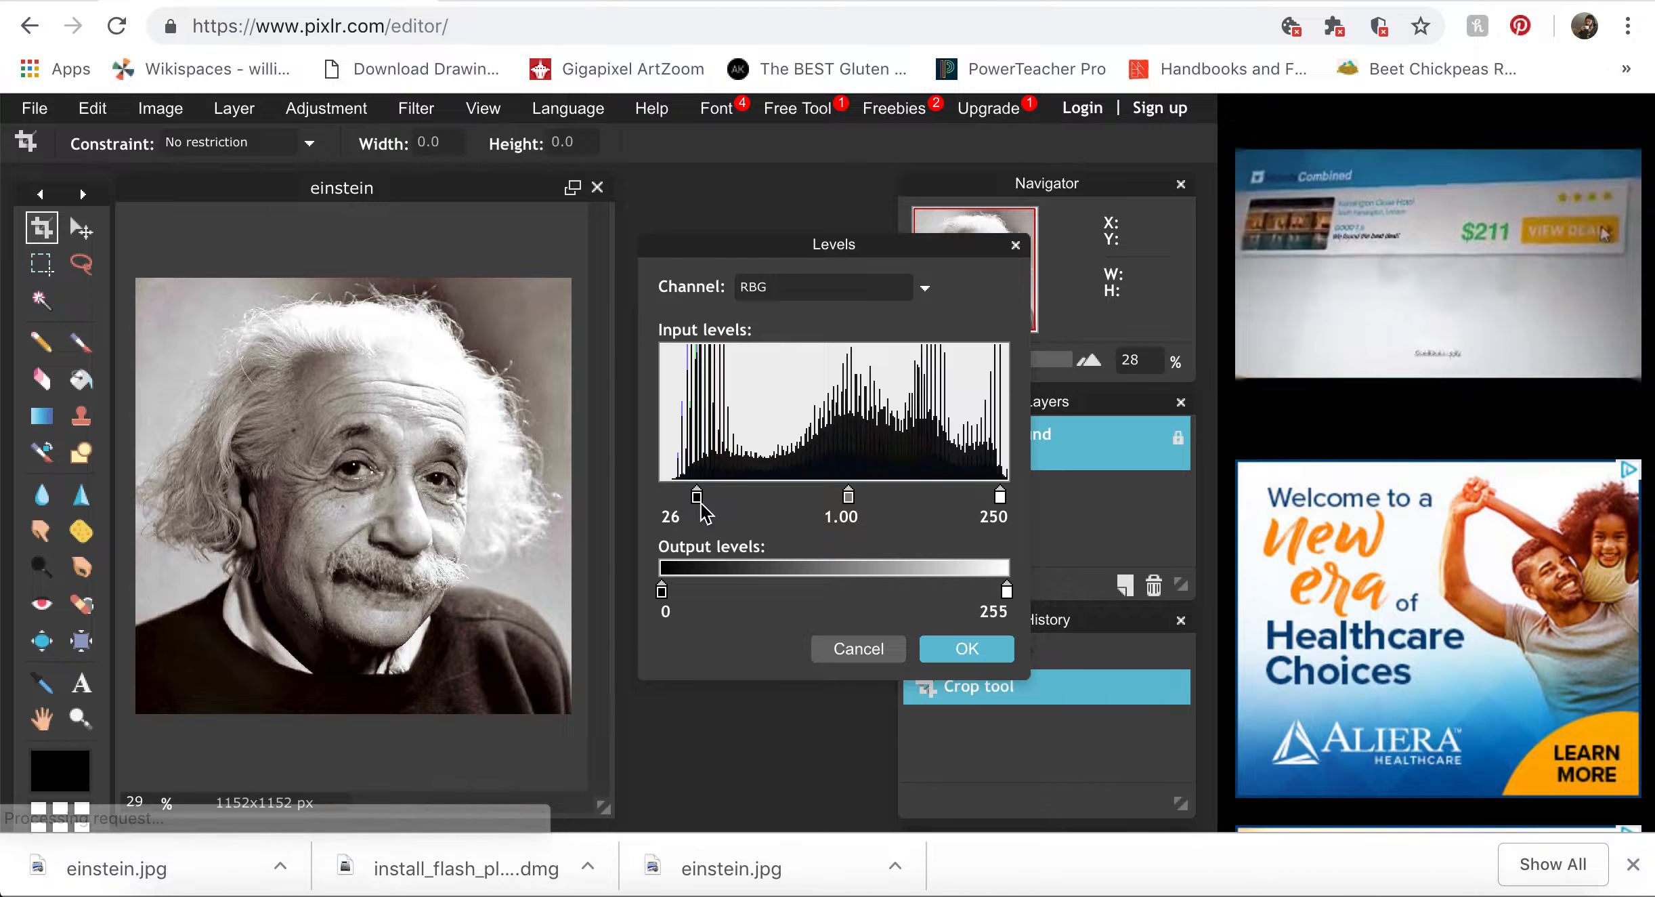
pyautogui.moveTo(697, 496); pyautogui.dragTo(710, 500)
pyautogui.moveTo(855, 498); pyautogui.dragTo(873, 504)
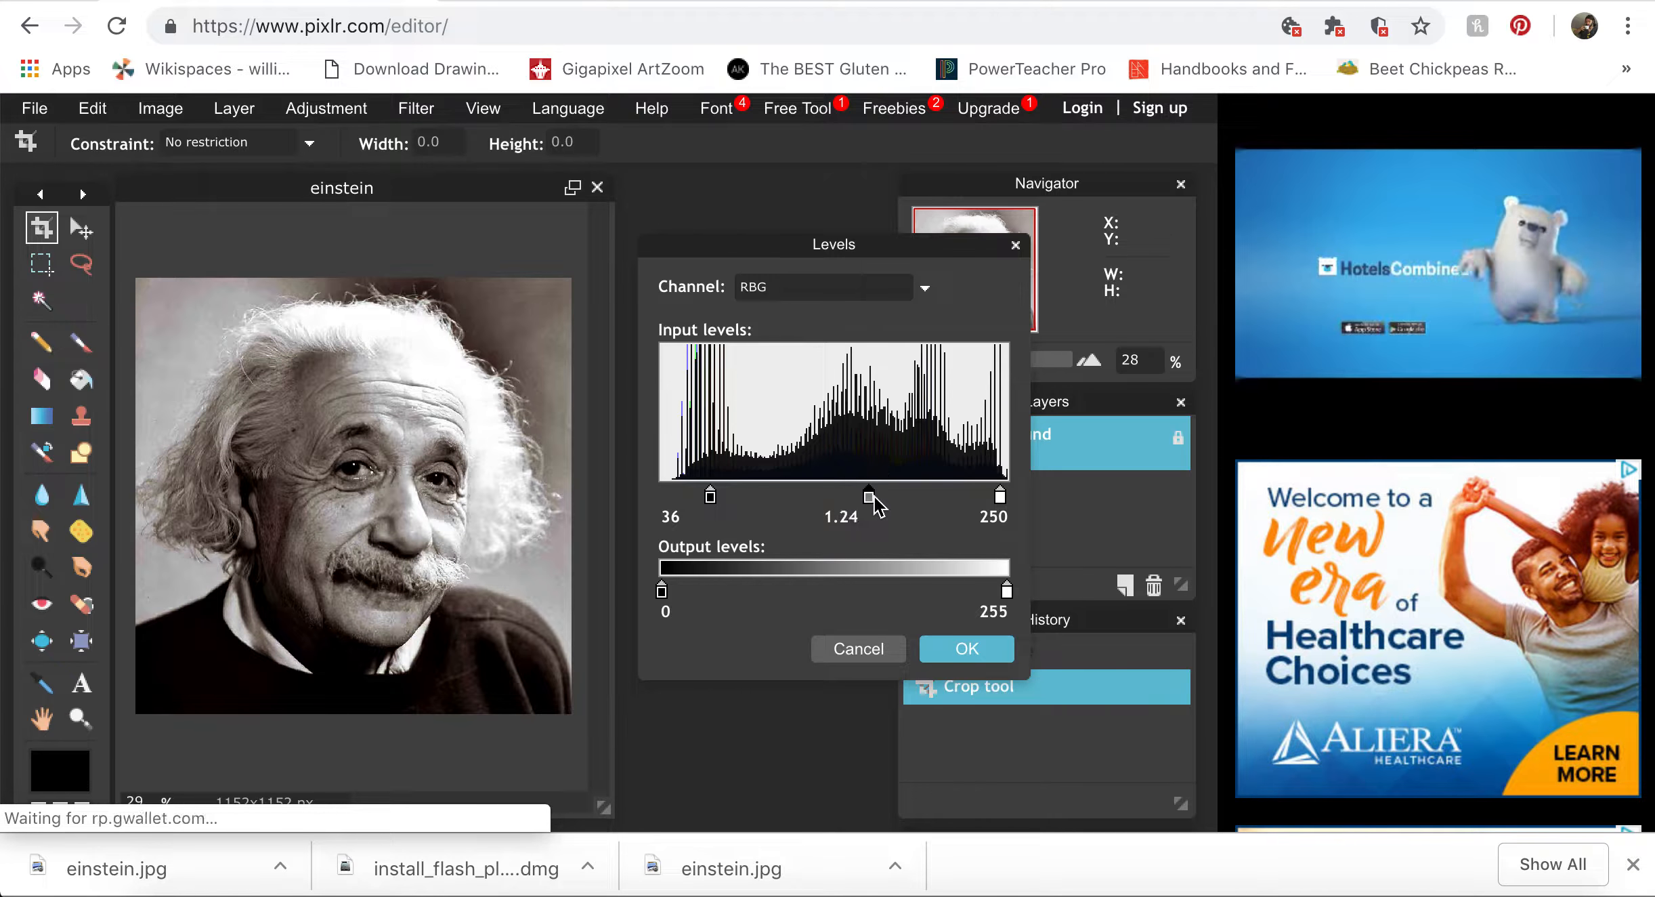
pyautogui.moveTo(1002, 504); pyautogui.dragTo(991, 502)
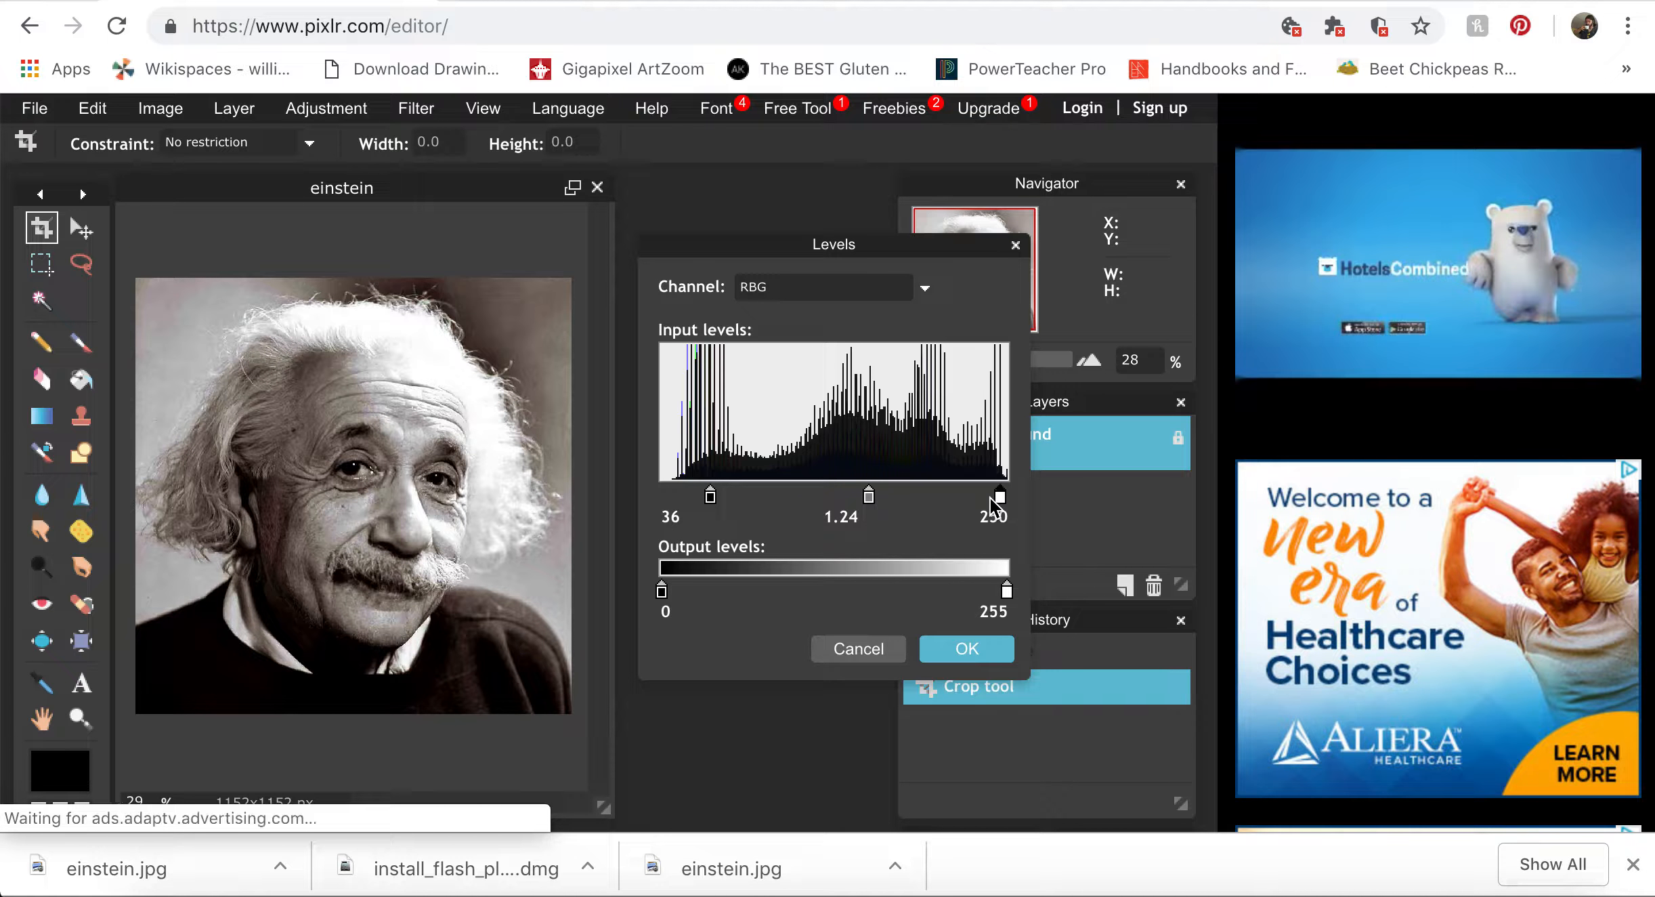
pyautogui.click(967, 650)
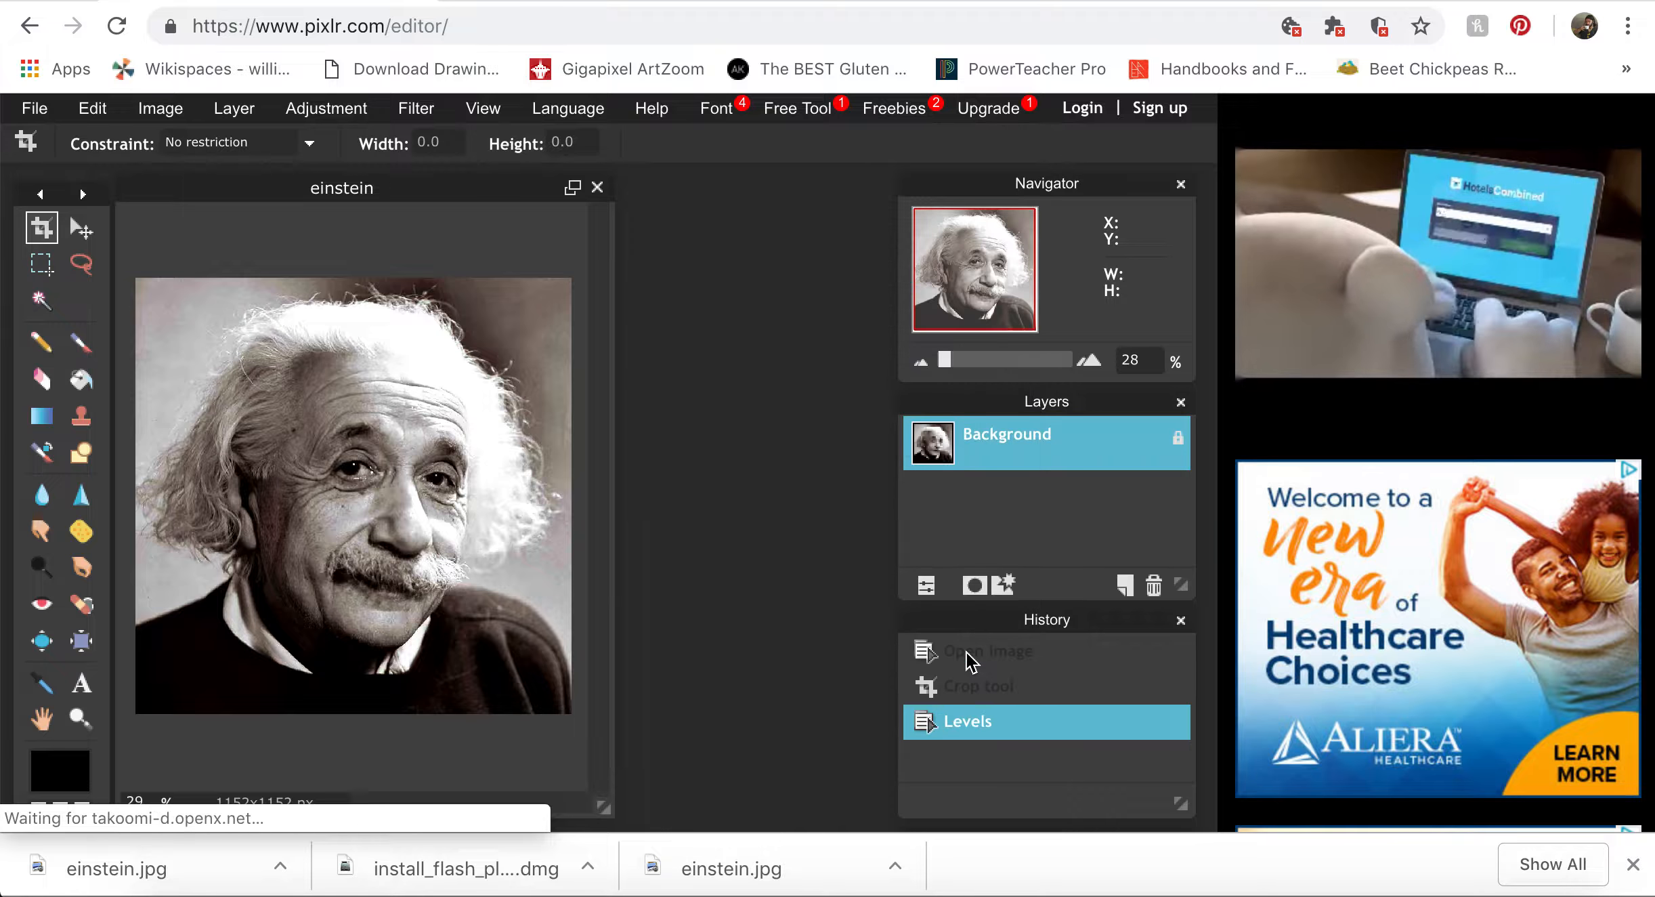
pyautogui.click(428, 111)
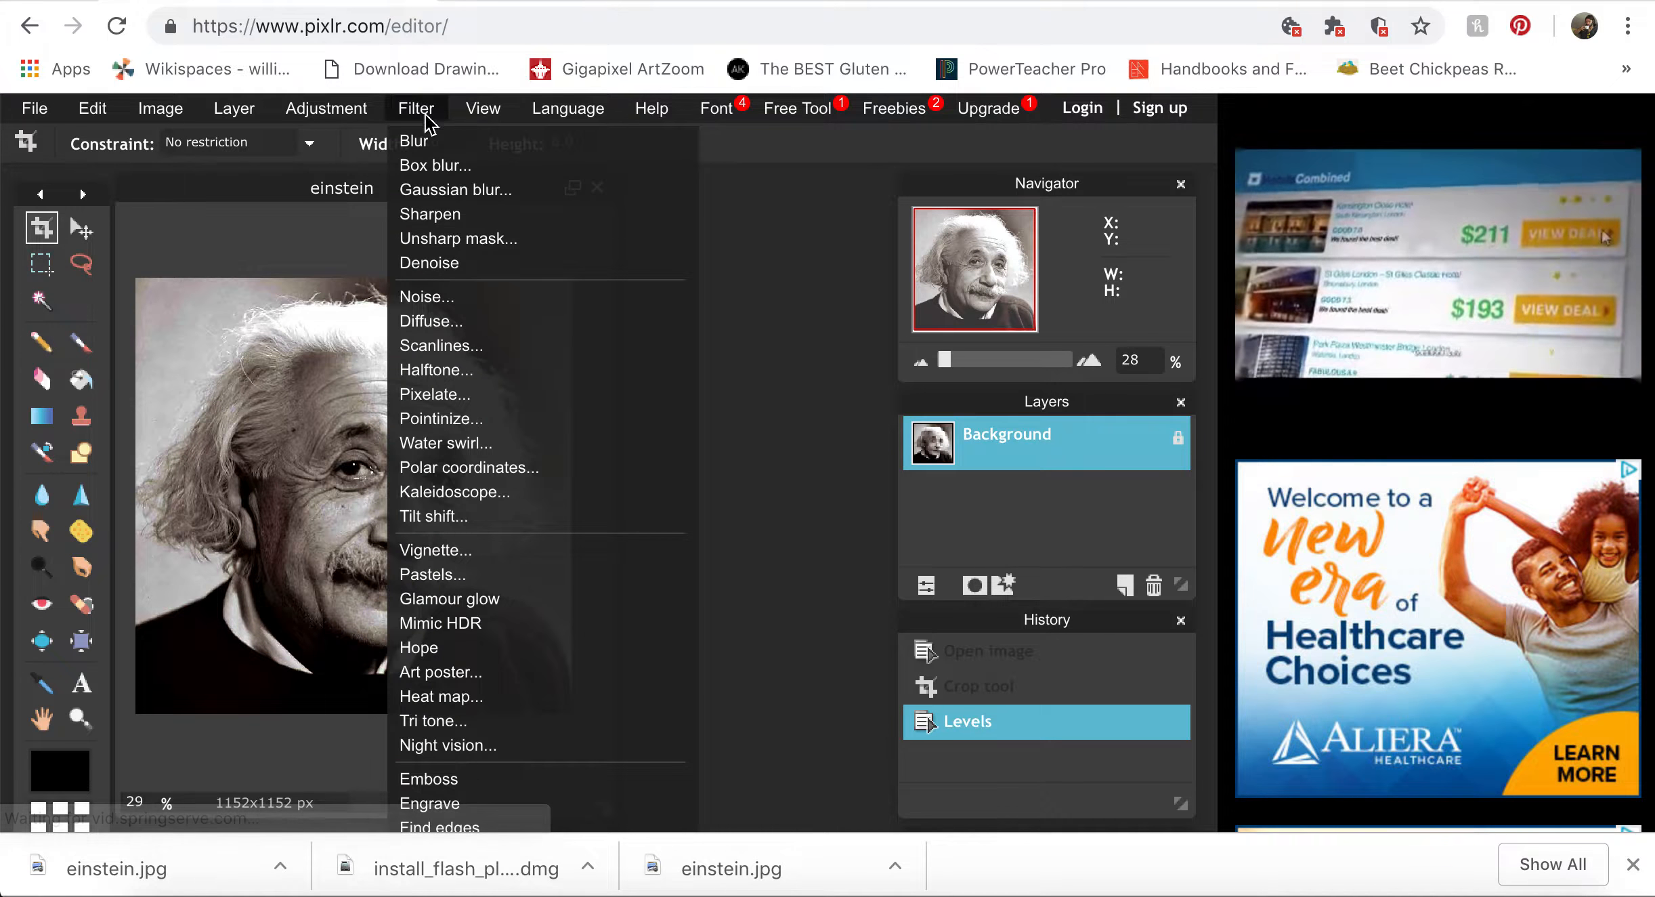
pyautogui.click(445, 192)
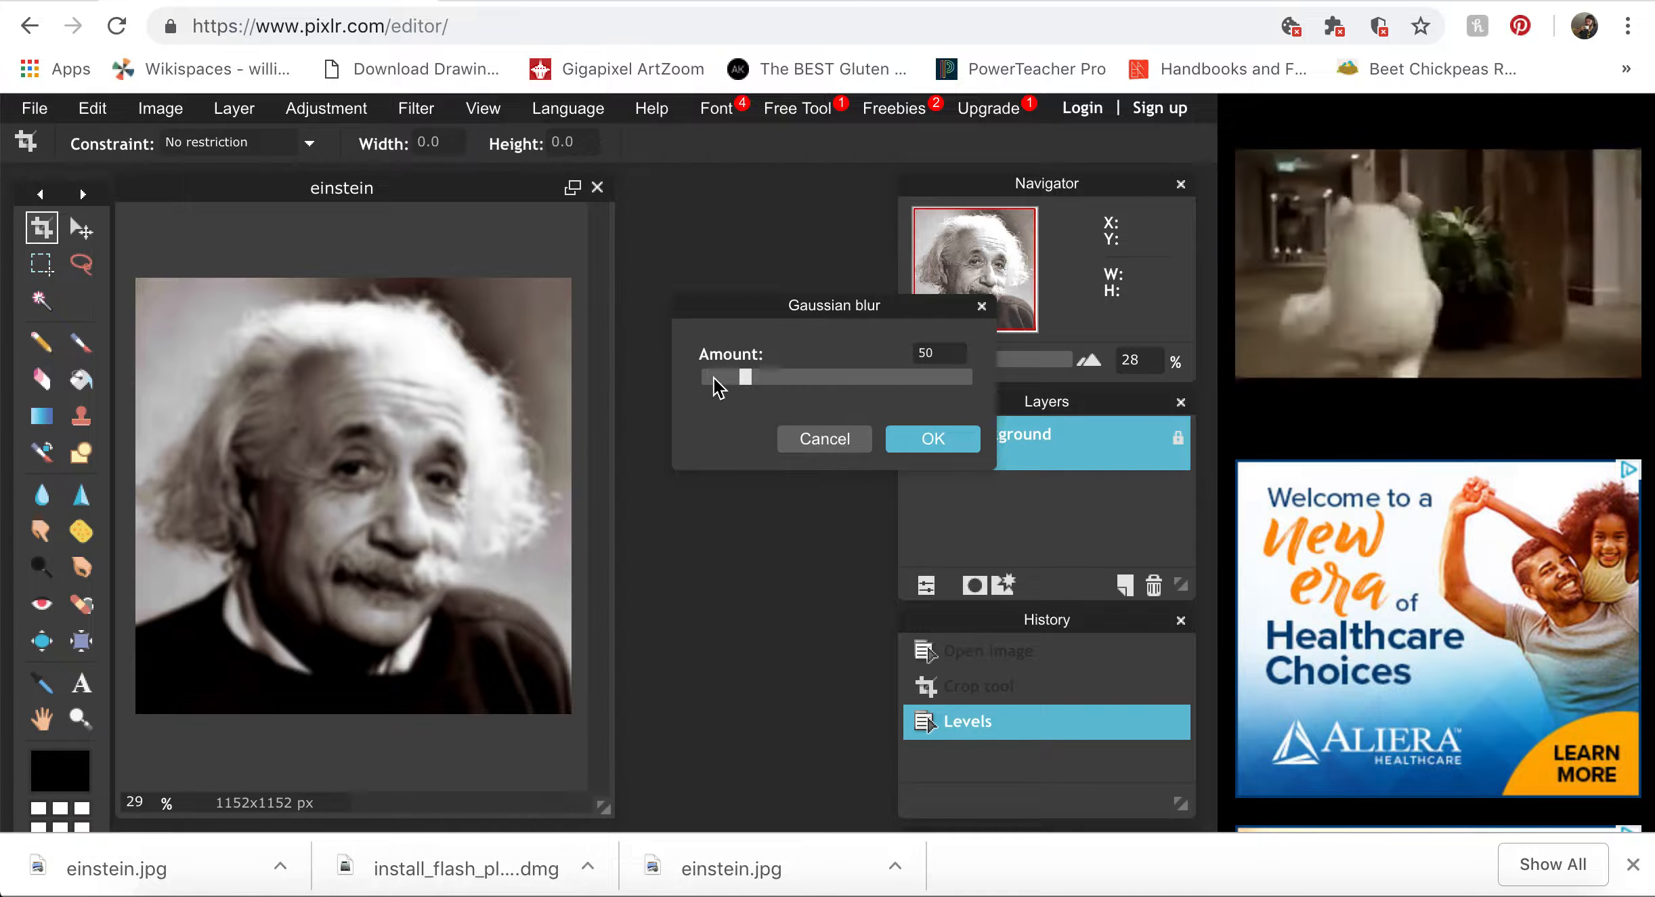
pyautogui.moveTo(748, 376); pyautogui.dragTo(719, 375)
pyautogui.click(822, 440)
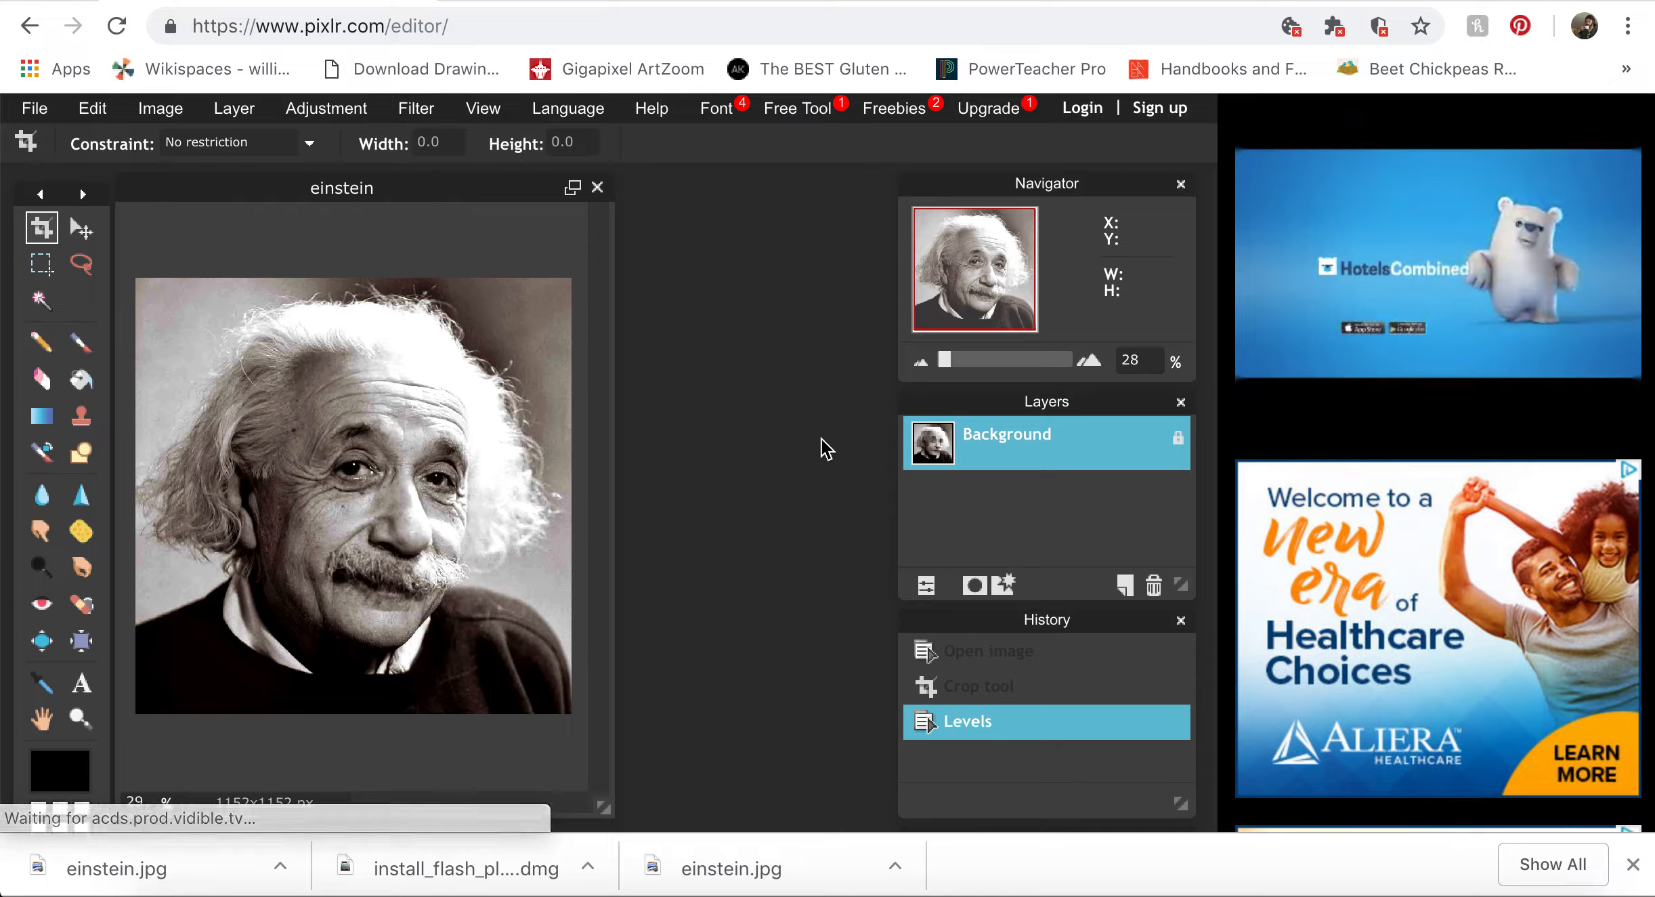
# Step: Apply a Gaussian blur with an amount of 12 to the portrait
pyautogui.click(427, 116)
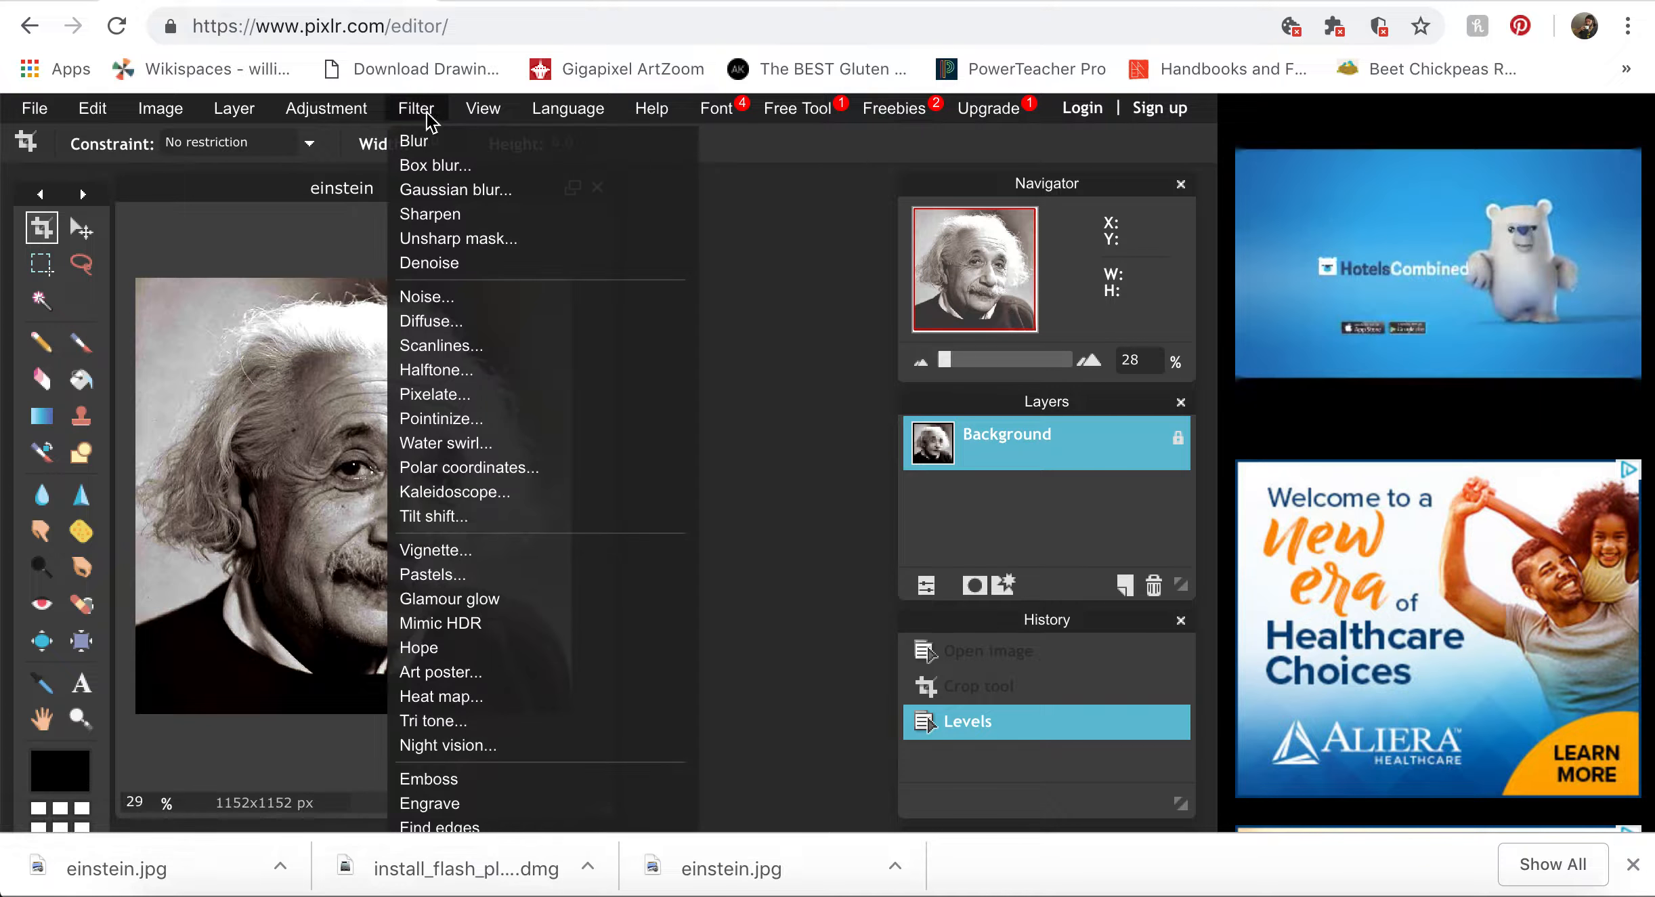
pyautogui.click(452, 191)
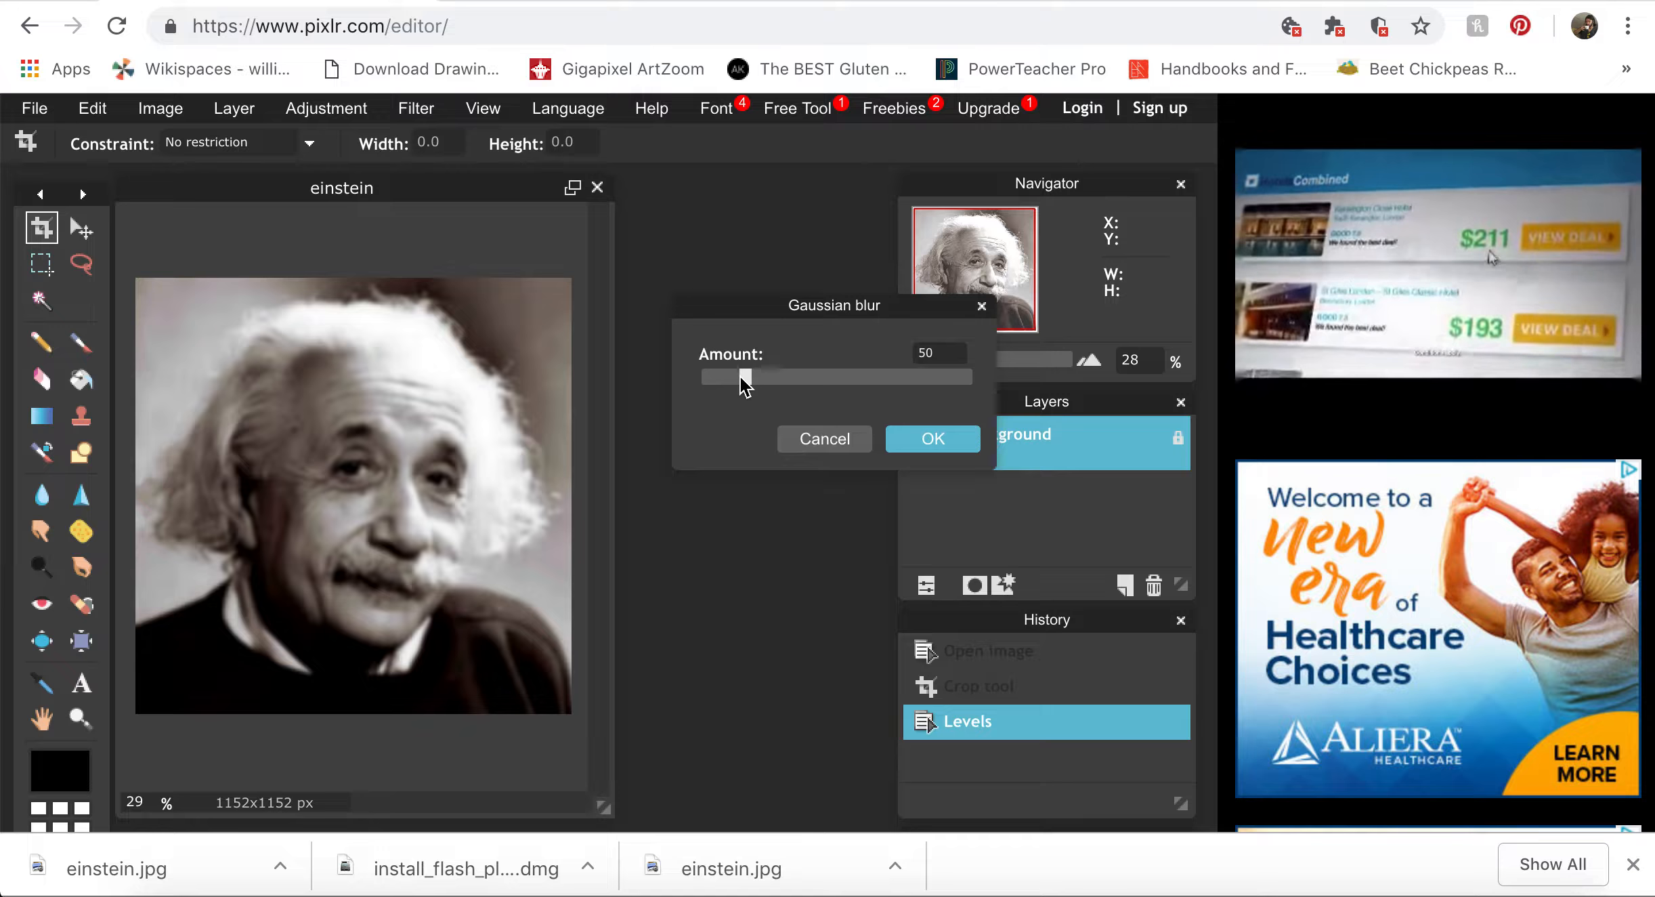
pyautogui.moveTo(747, 376); pyautogui.dragTo(708, 376)
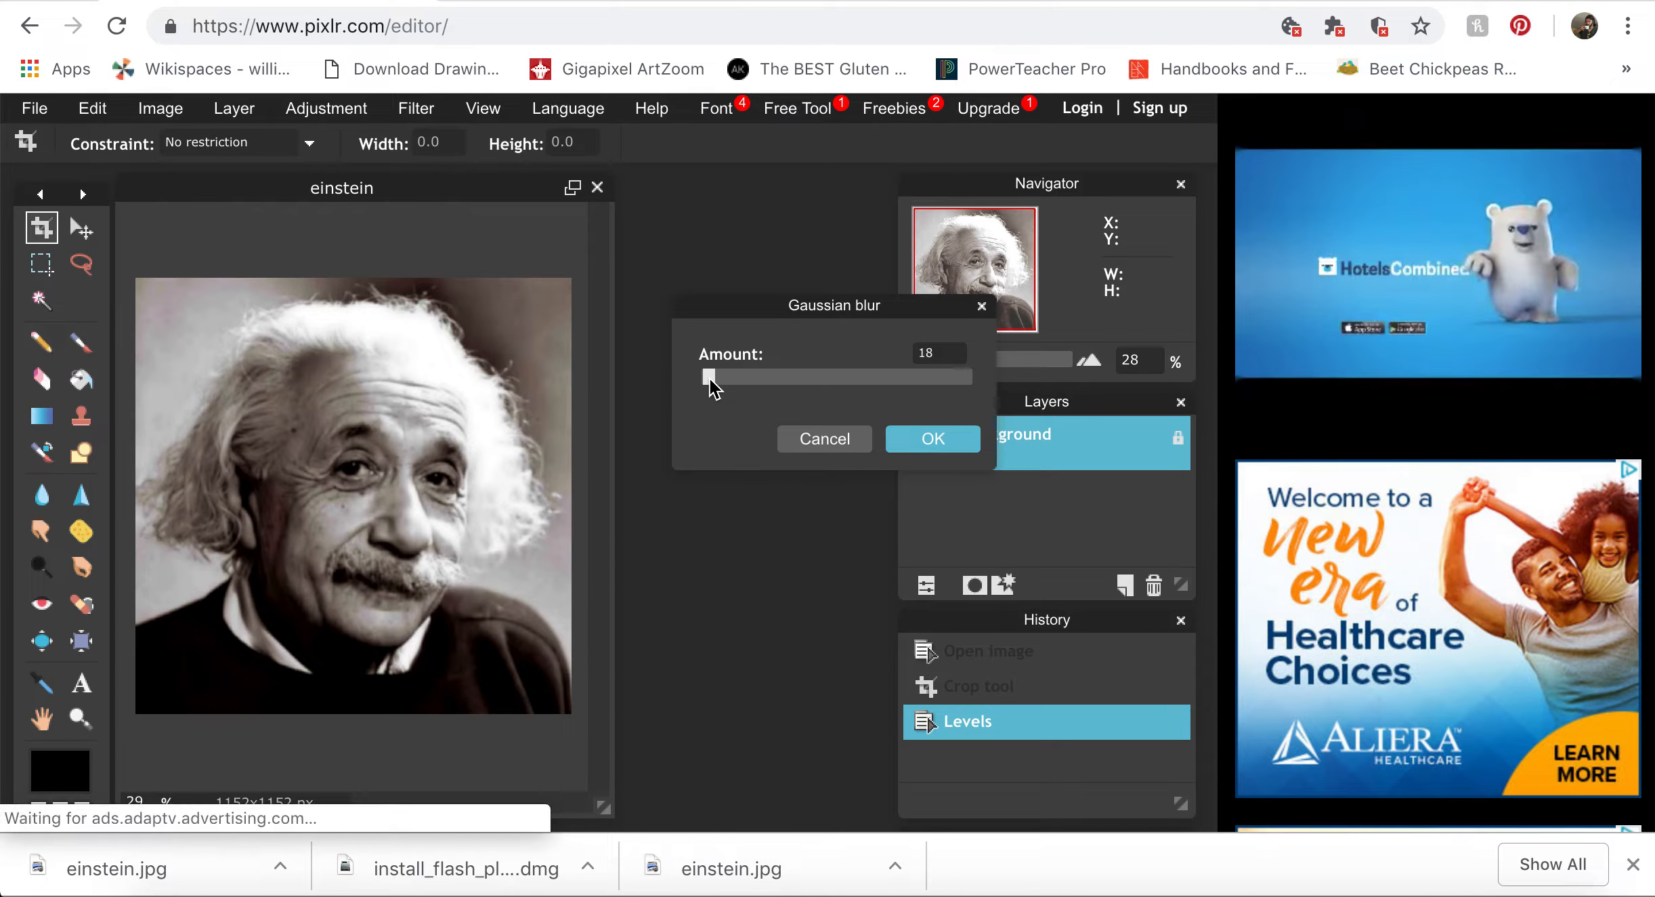
pyautogui.moveTo(709, 376); pyautogui.dragTo(692, 378)
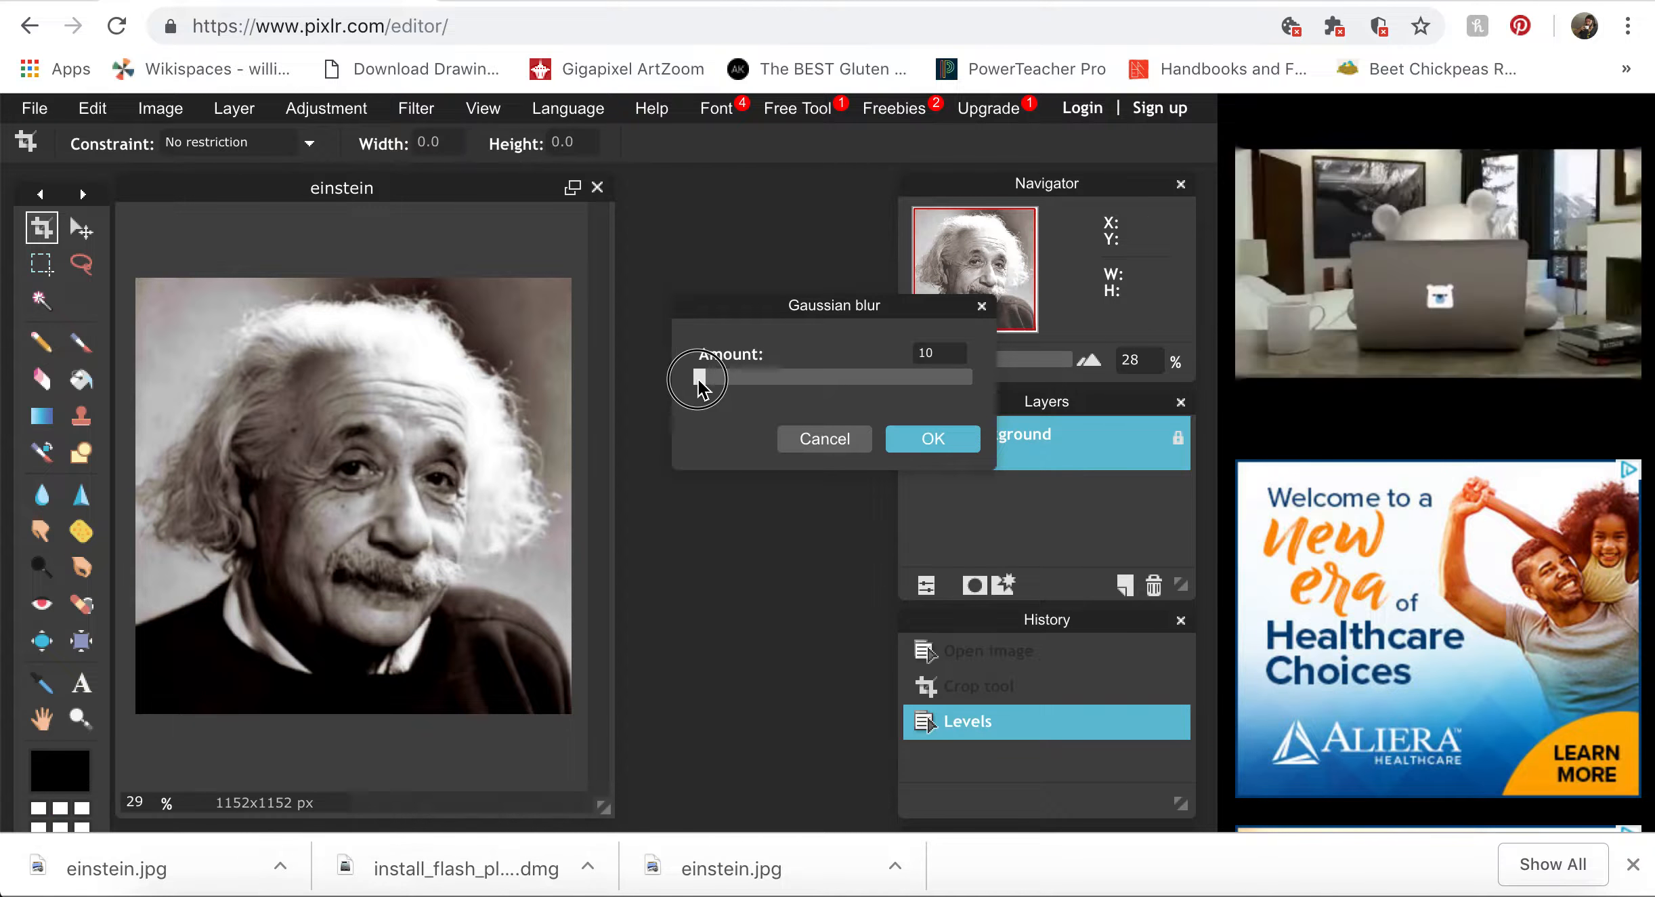
pyautogui.moveTo(711, 378); pyautogui.dragTo(687, 377)
pyautogui.click(903, 353)
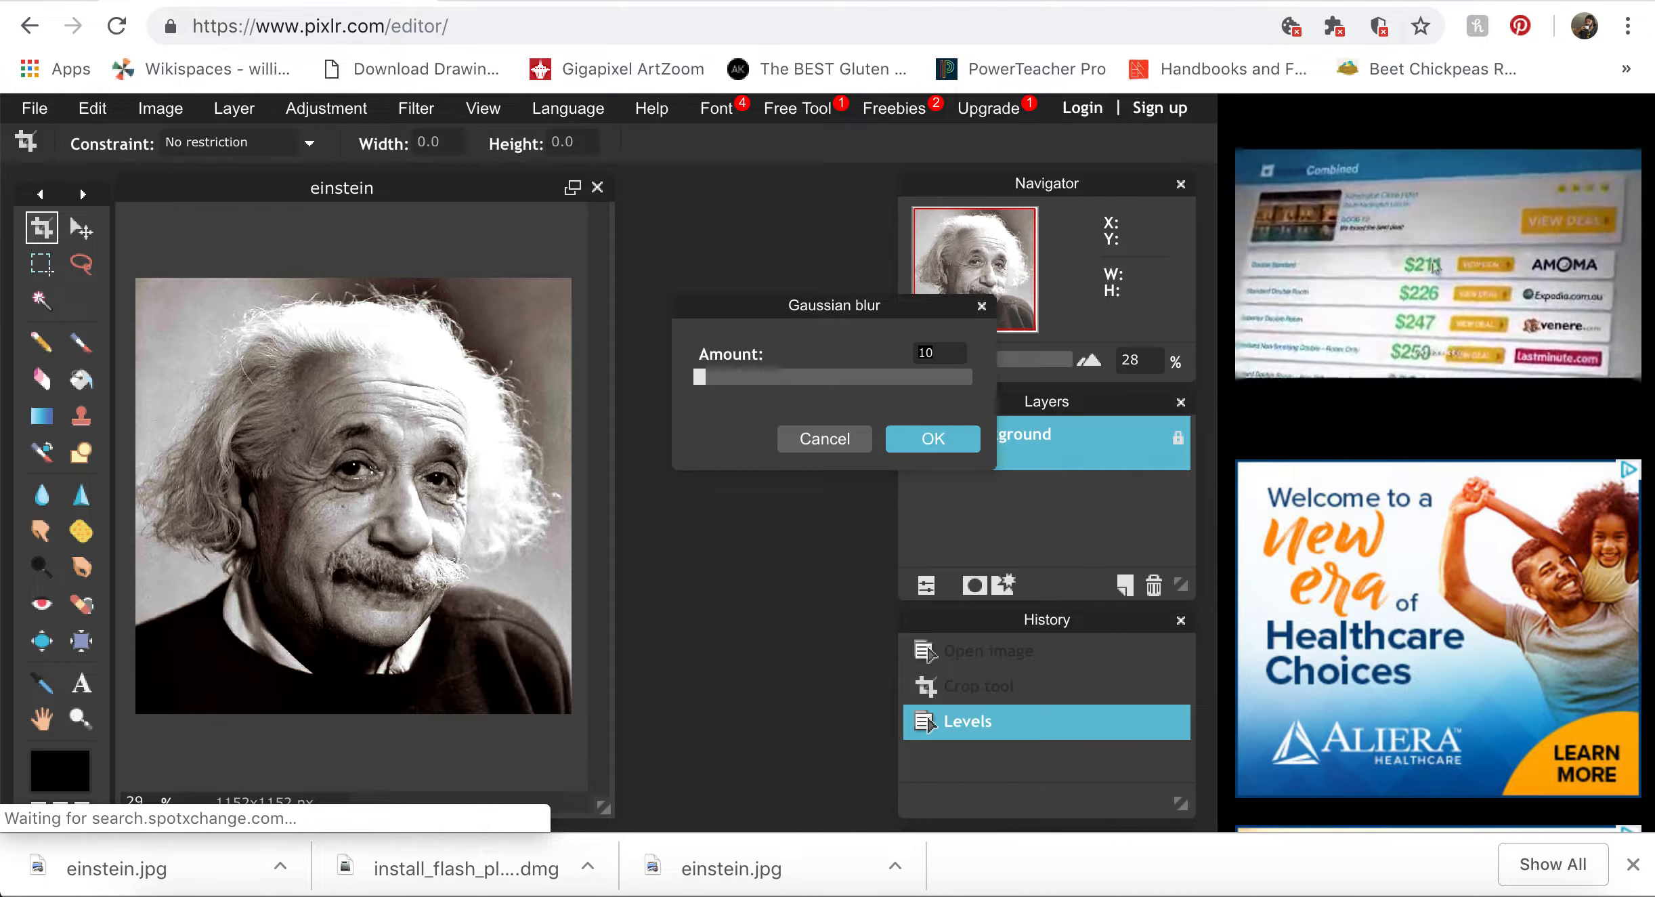
pyautogui.write('2')
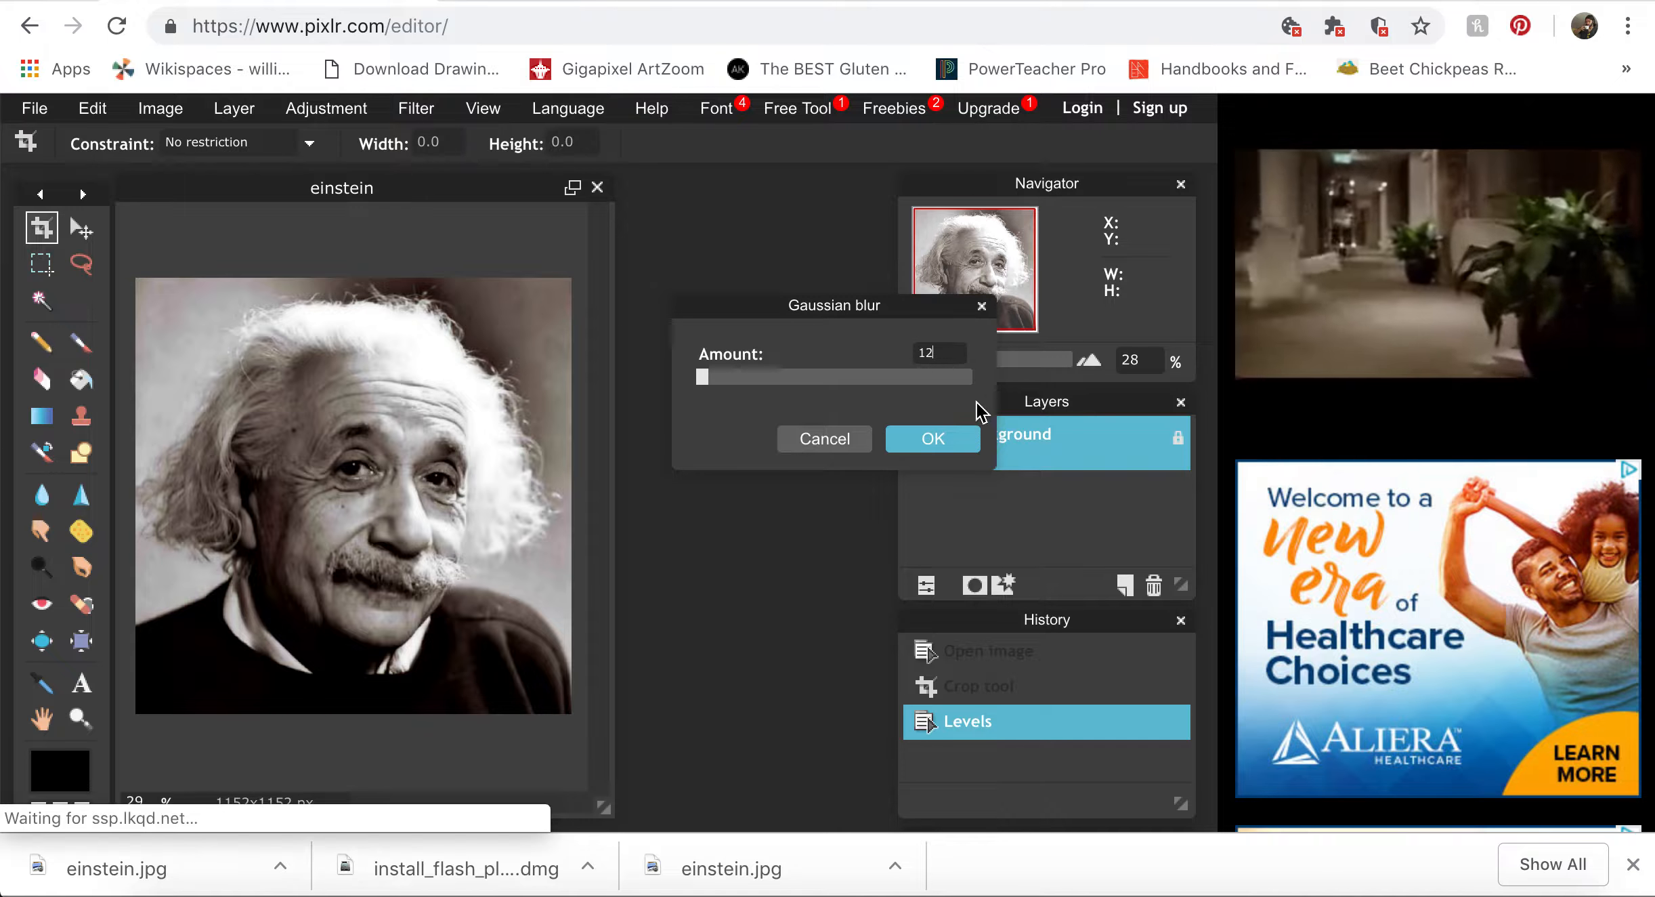
pyautogui.click(933, 439)
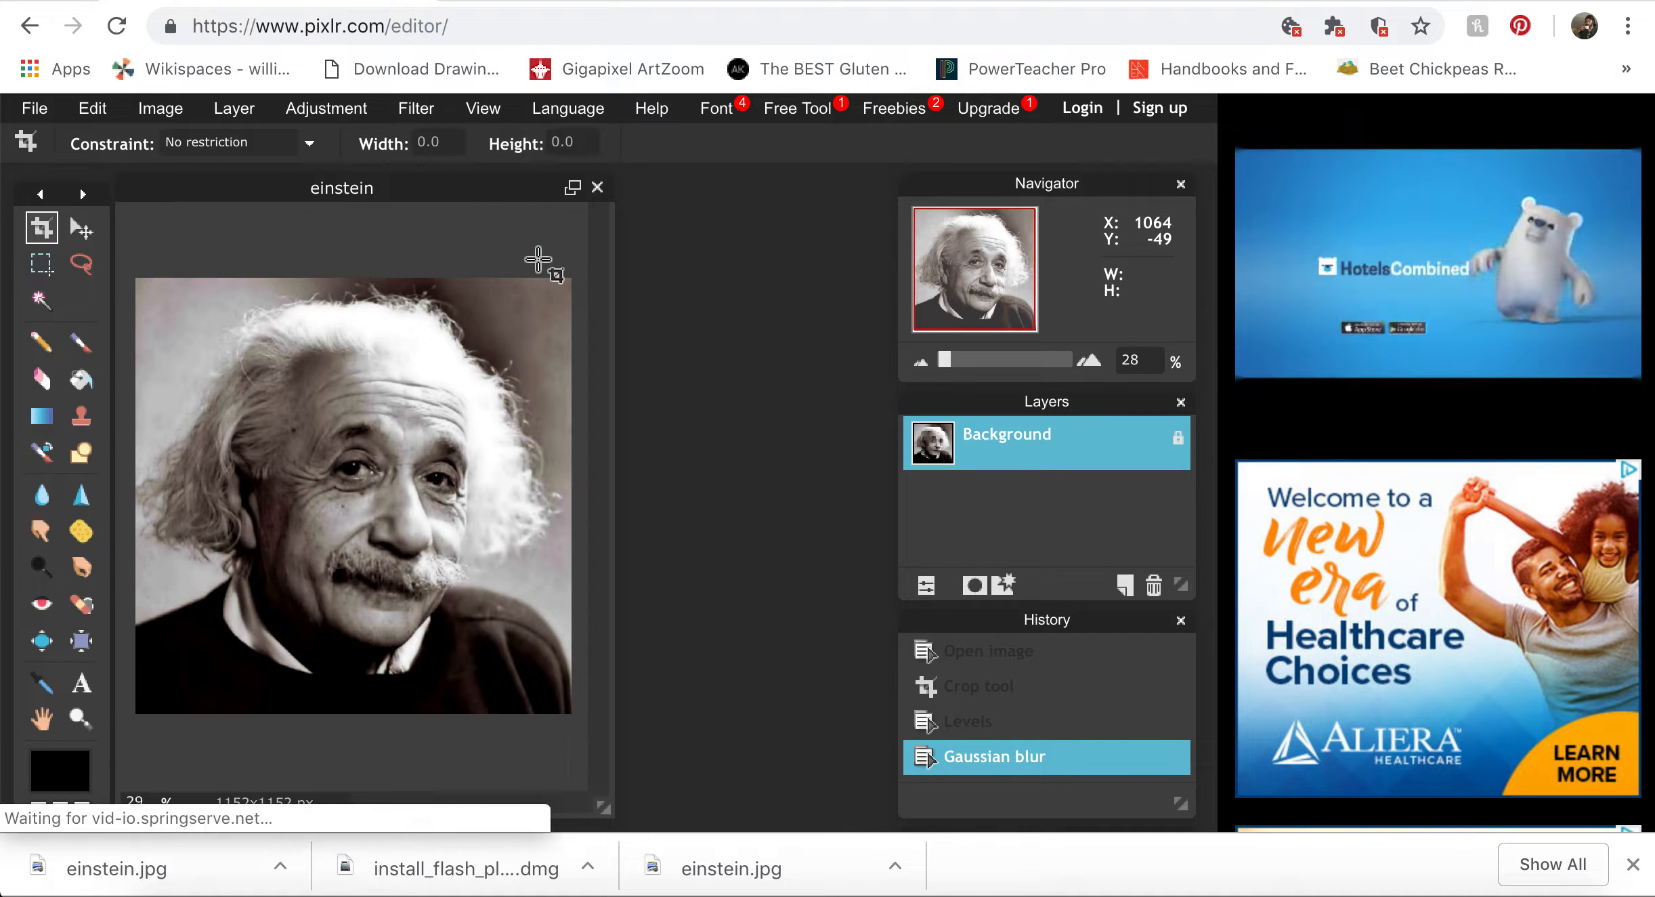
# Step: Apply the Hope filter to turn the blurred portrait into a poster-style image
pyautogui.click(411, 108)
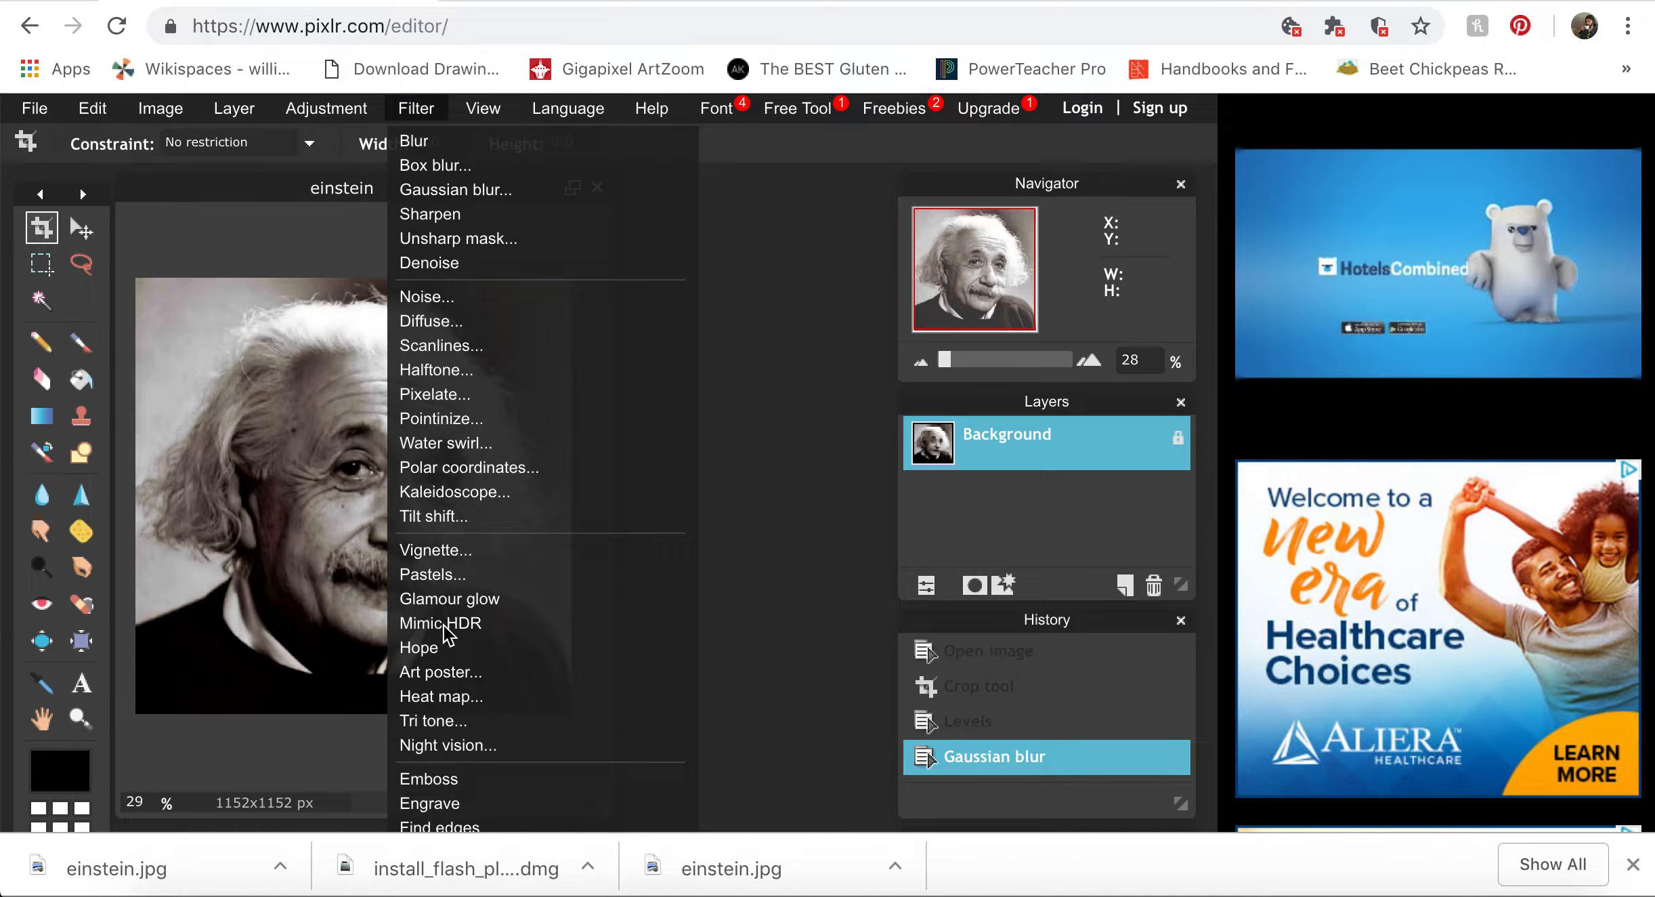
pyautogui.click(441, 649)
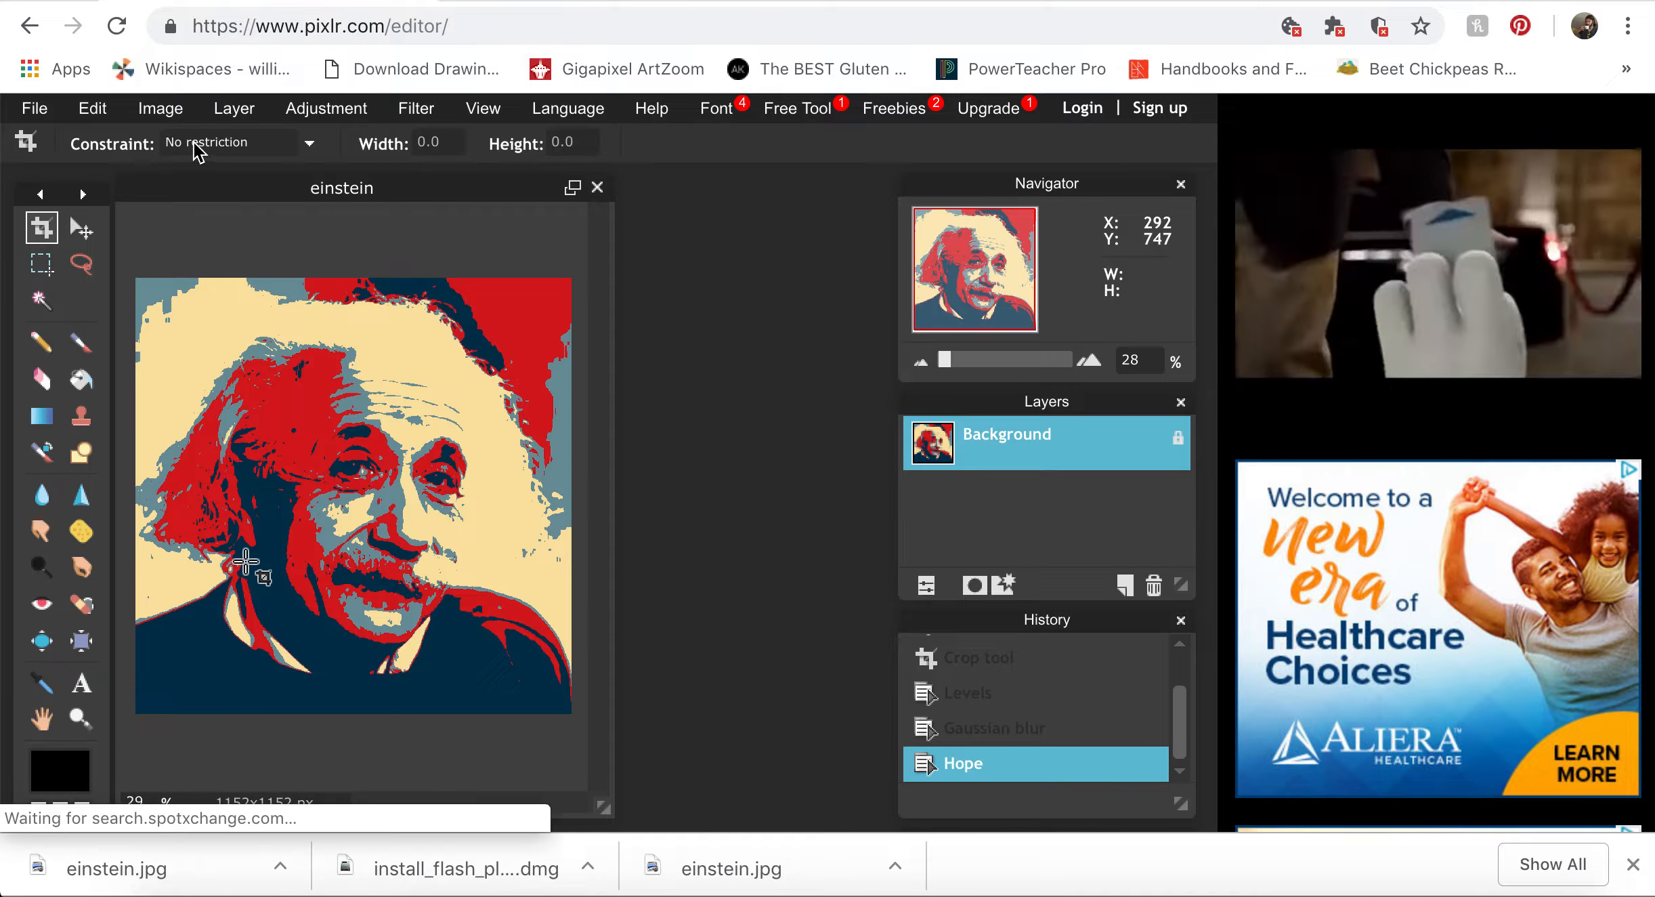
# Step: Undo the Hope filter and the Gaussian blur on the portrait
pyautogui.click(107, 113)
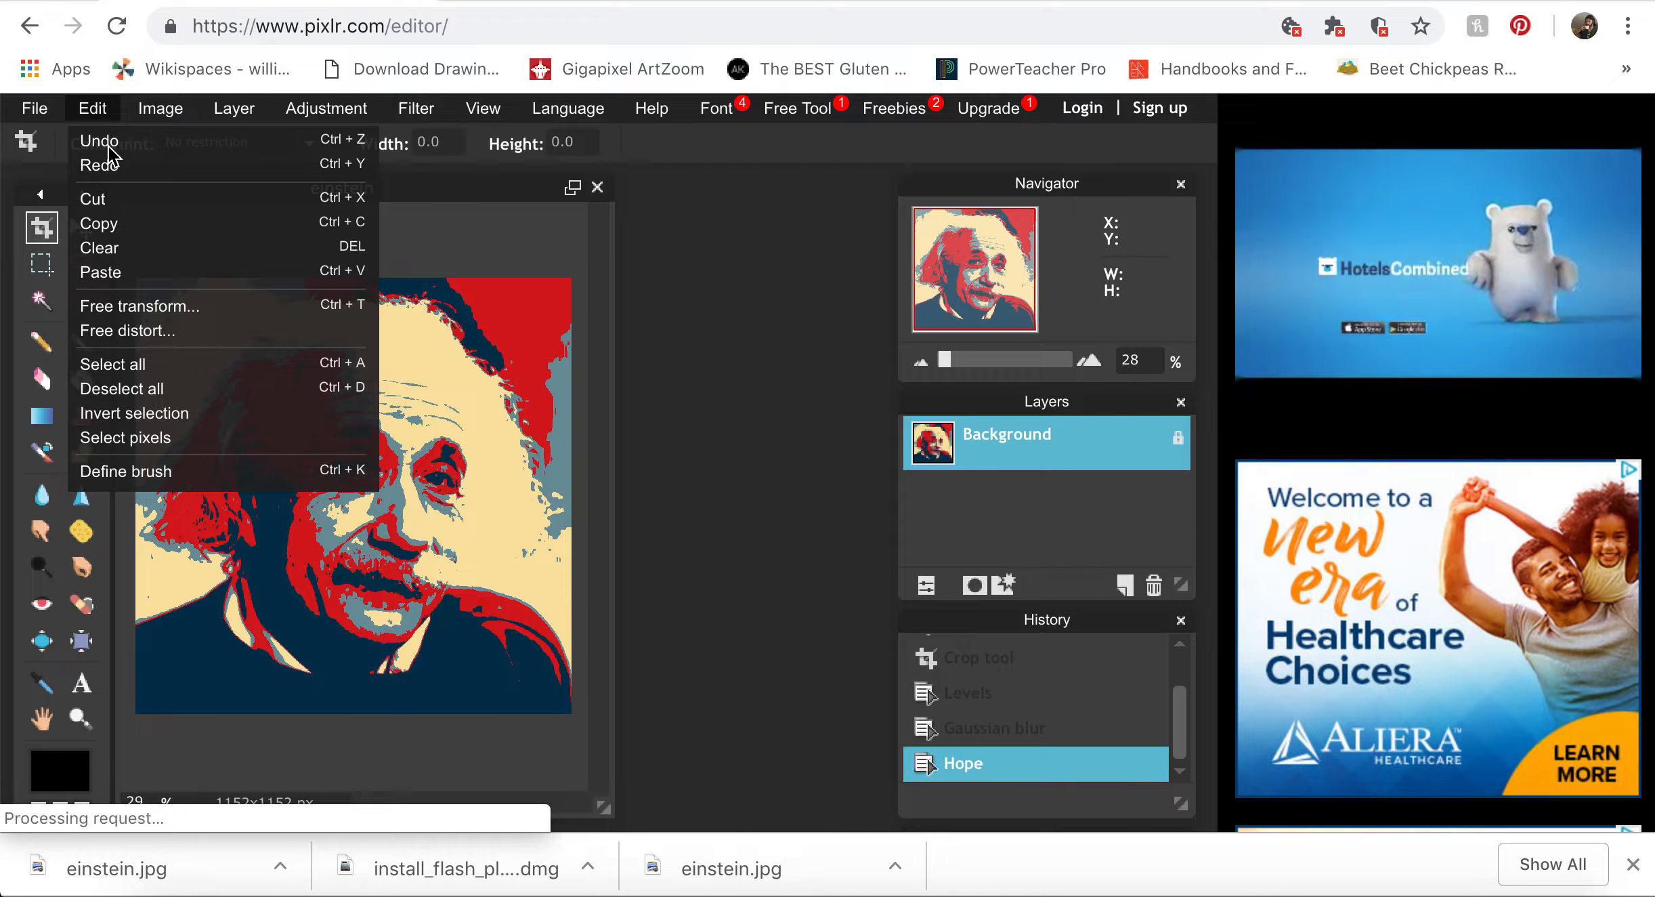
pyautogui.click(109, 146)
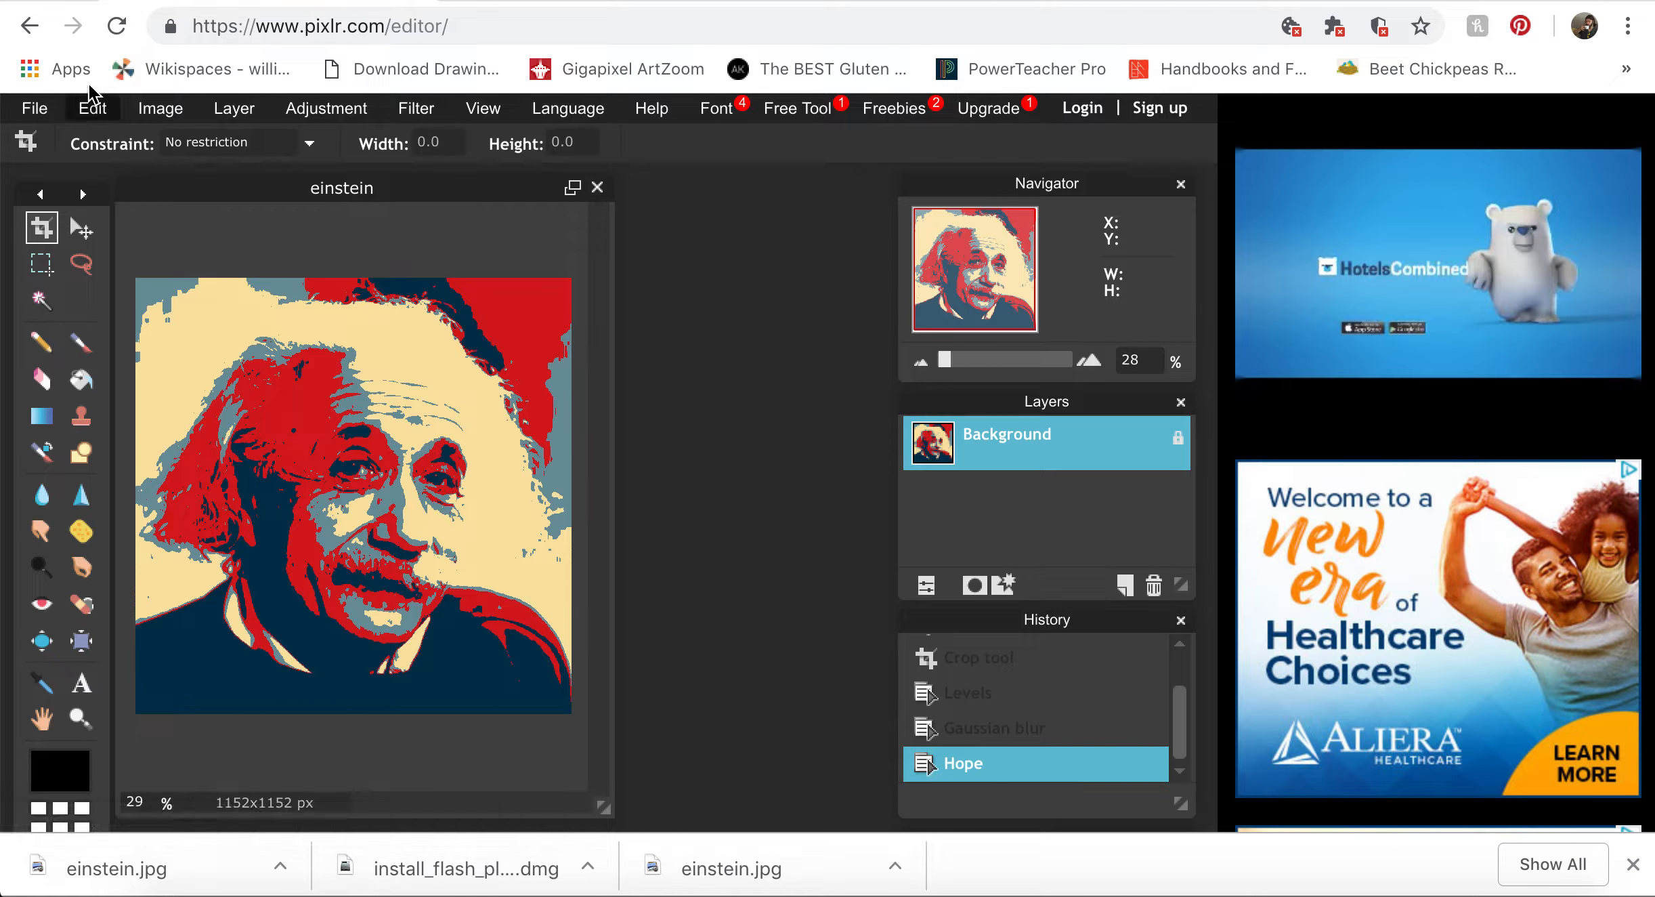
pyautogui.click(92, 111)
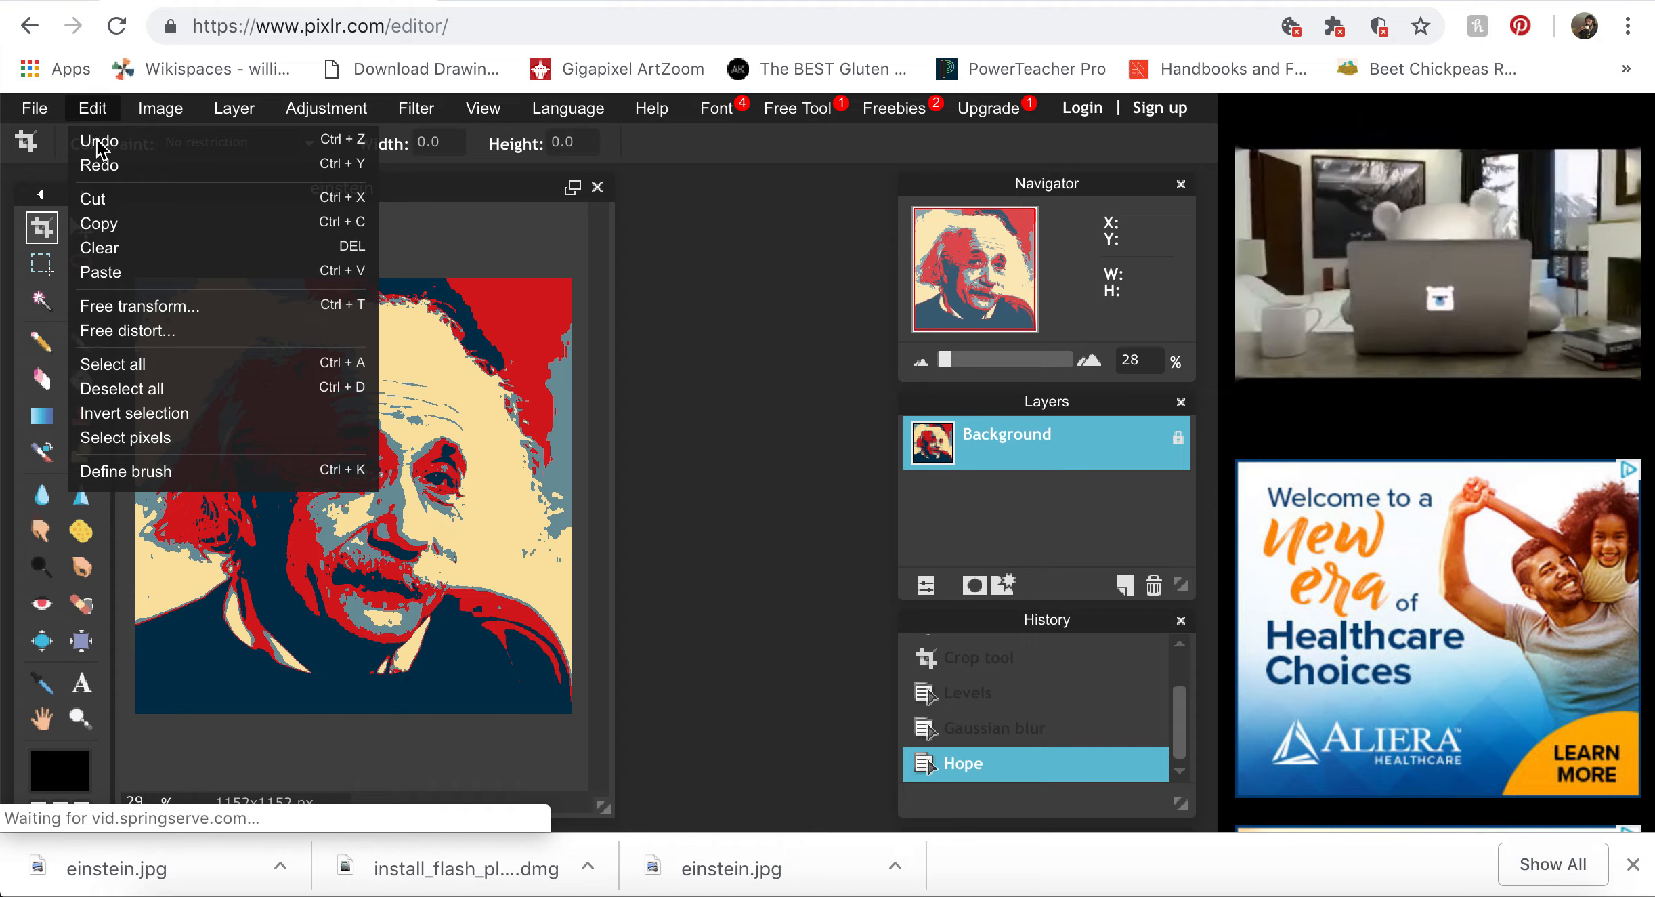
pyautogui.click(95, 136)
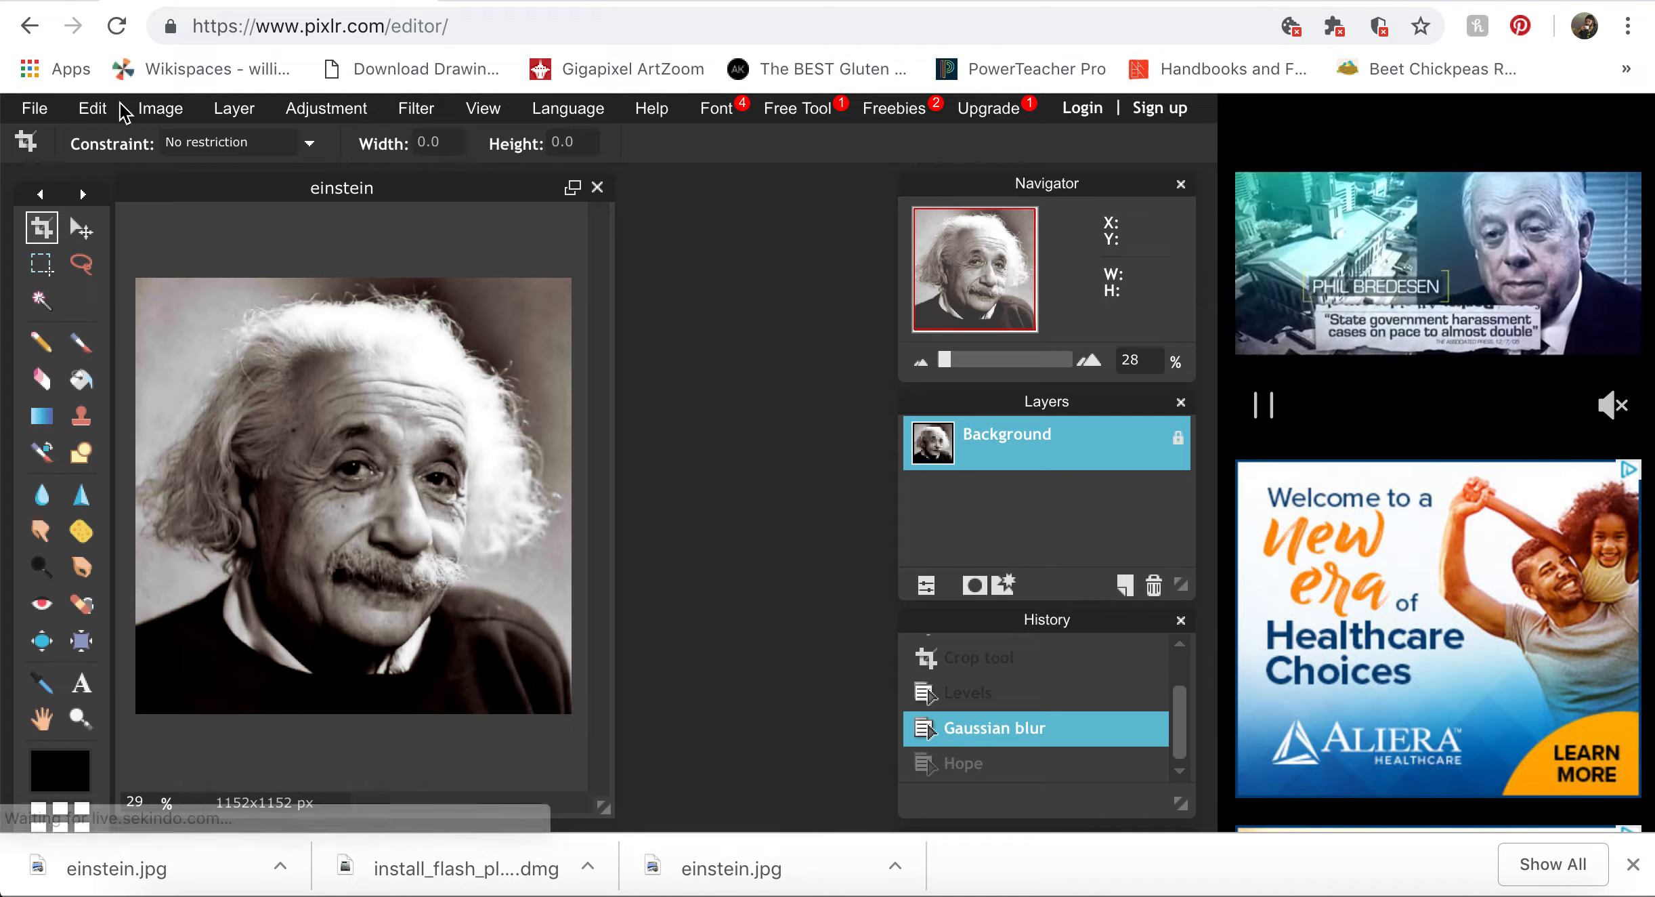
pyautogui.click(102, 112)
pyautogui.click(117, 140)
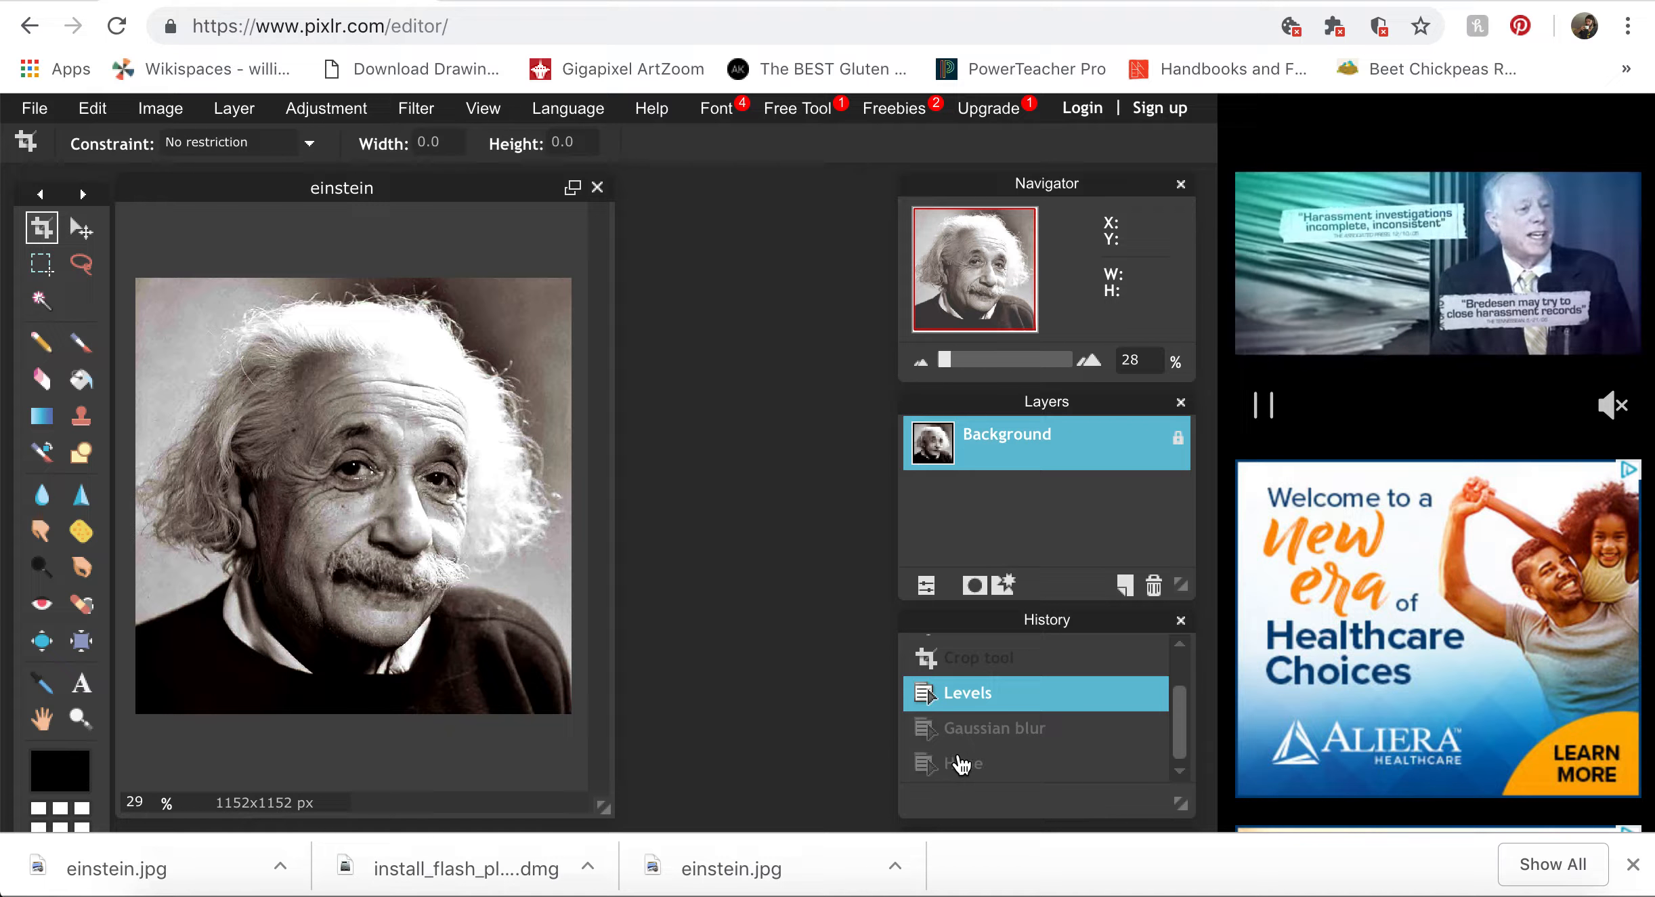
# Step: Step through the Gaussian blur, Levels and Crop tool history states, returning to the Levels state
pyautogui.click(975, 729)
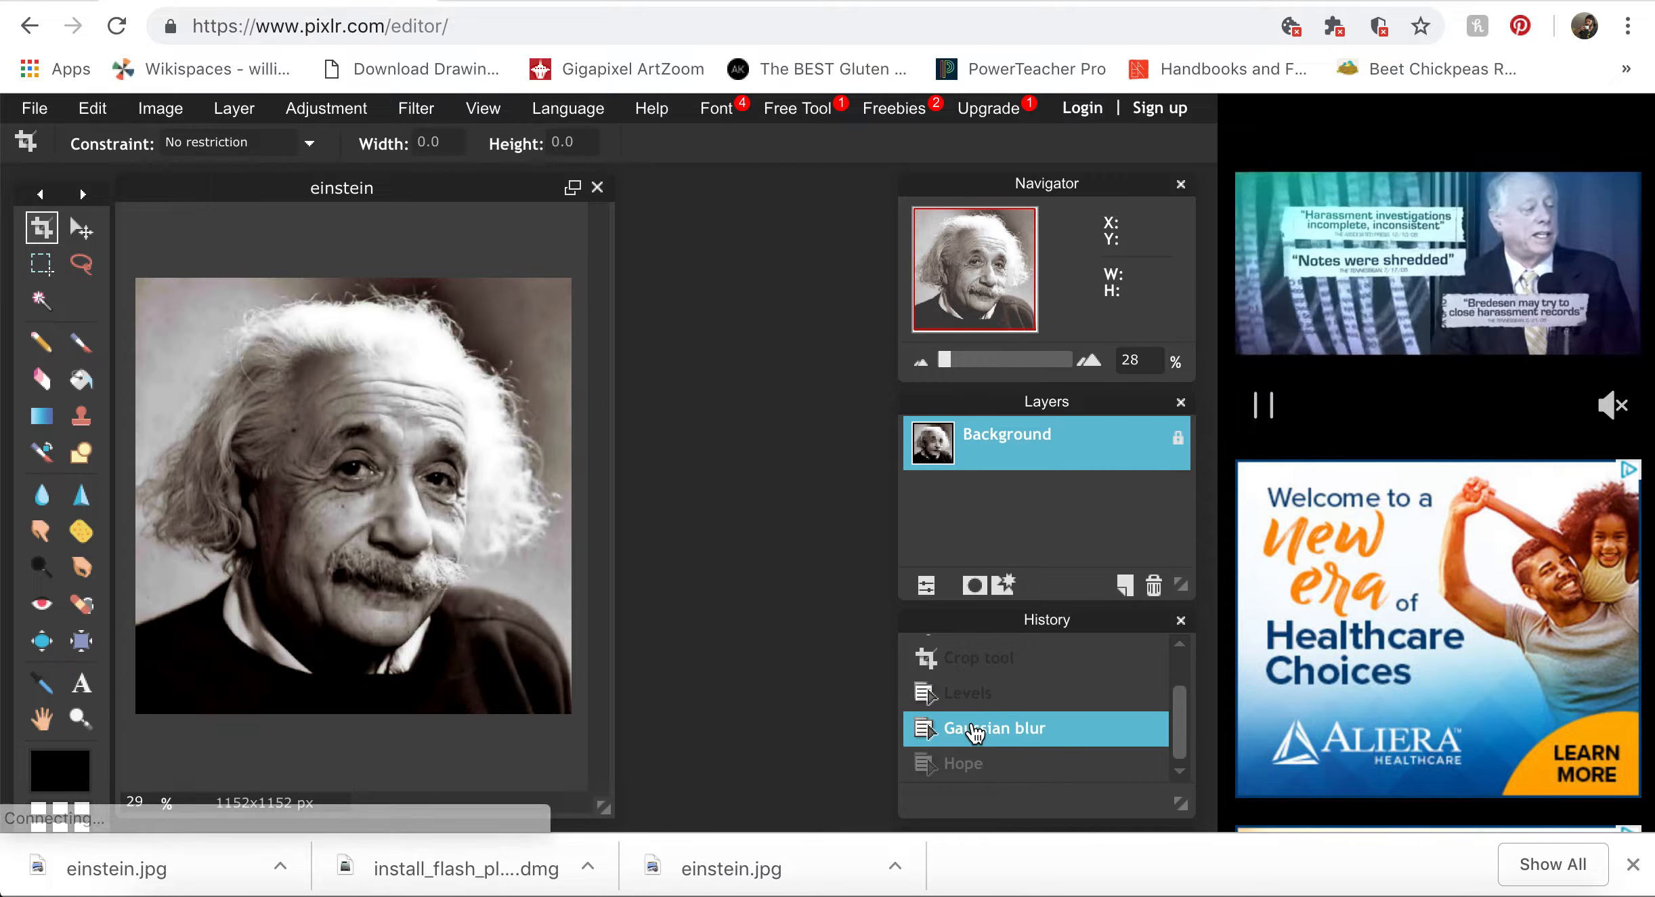
pyautogui.click(979, 701)
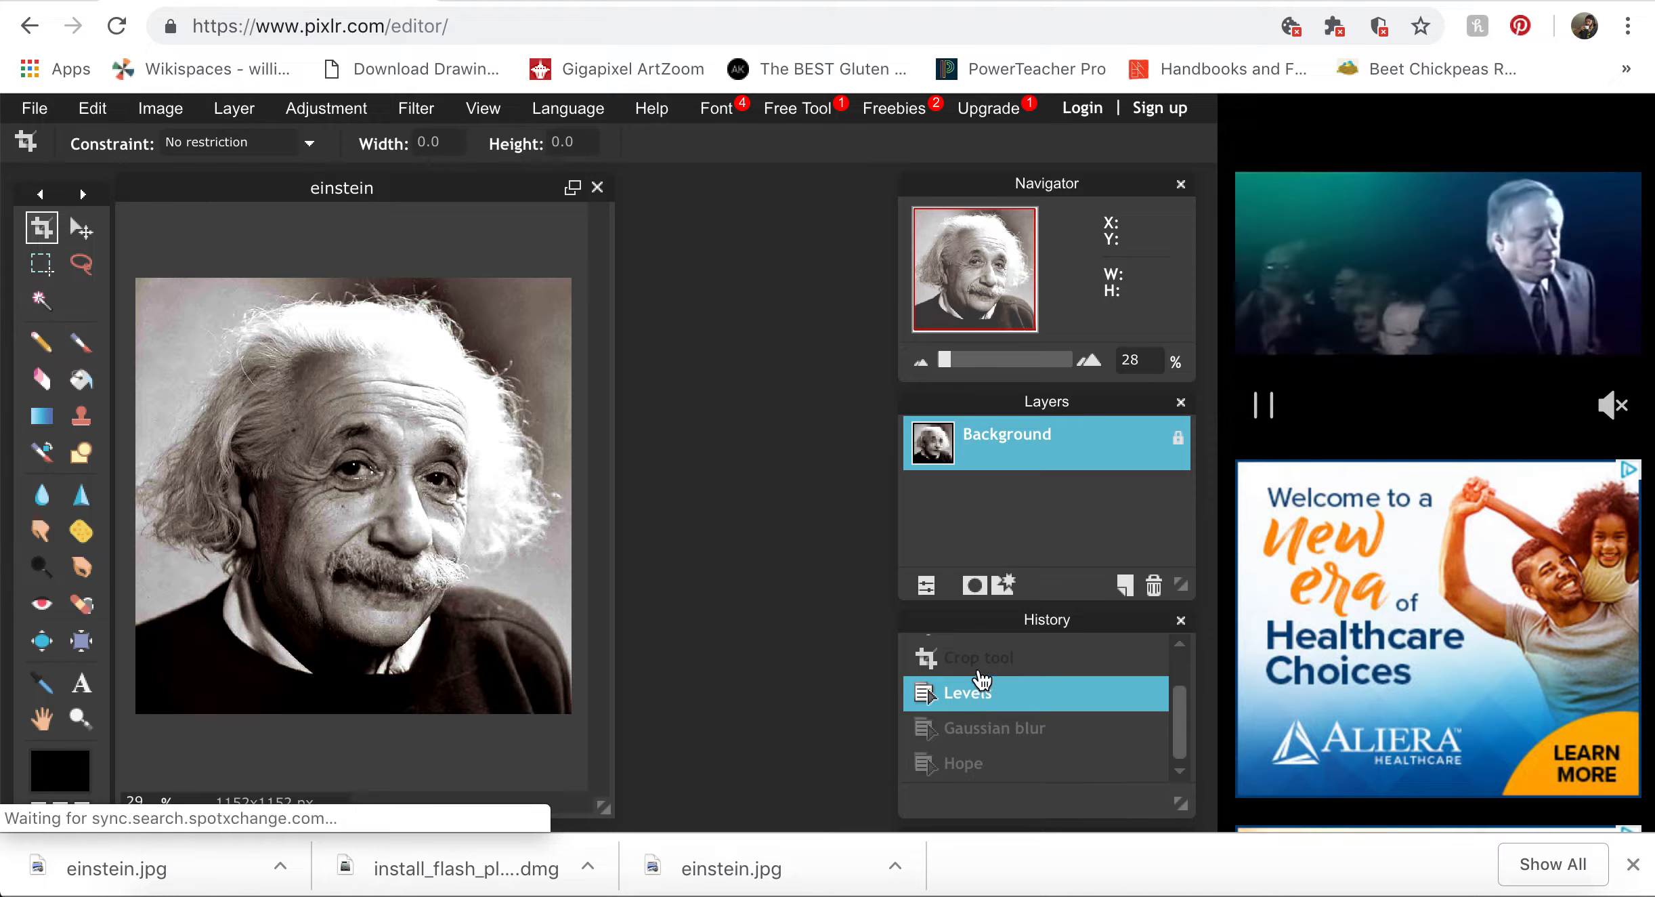
pyautogui.click(980, 655)
pyautogui.click(980, 698)
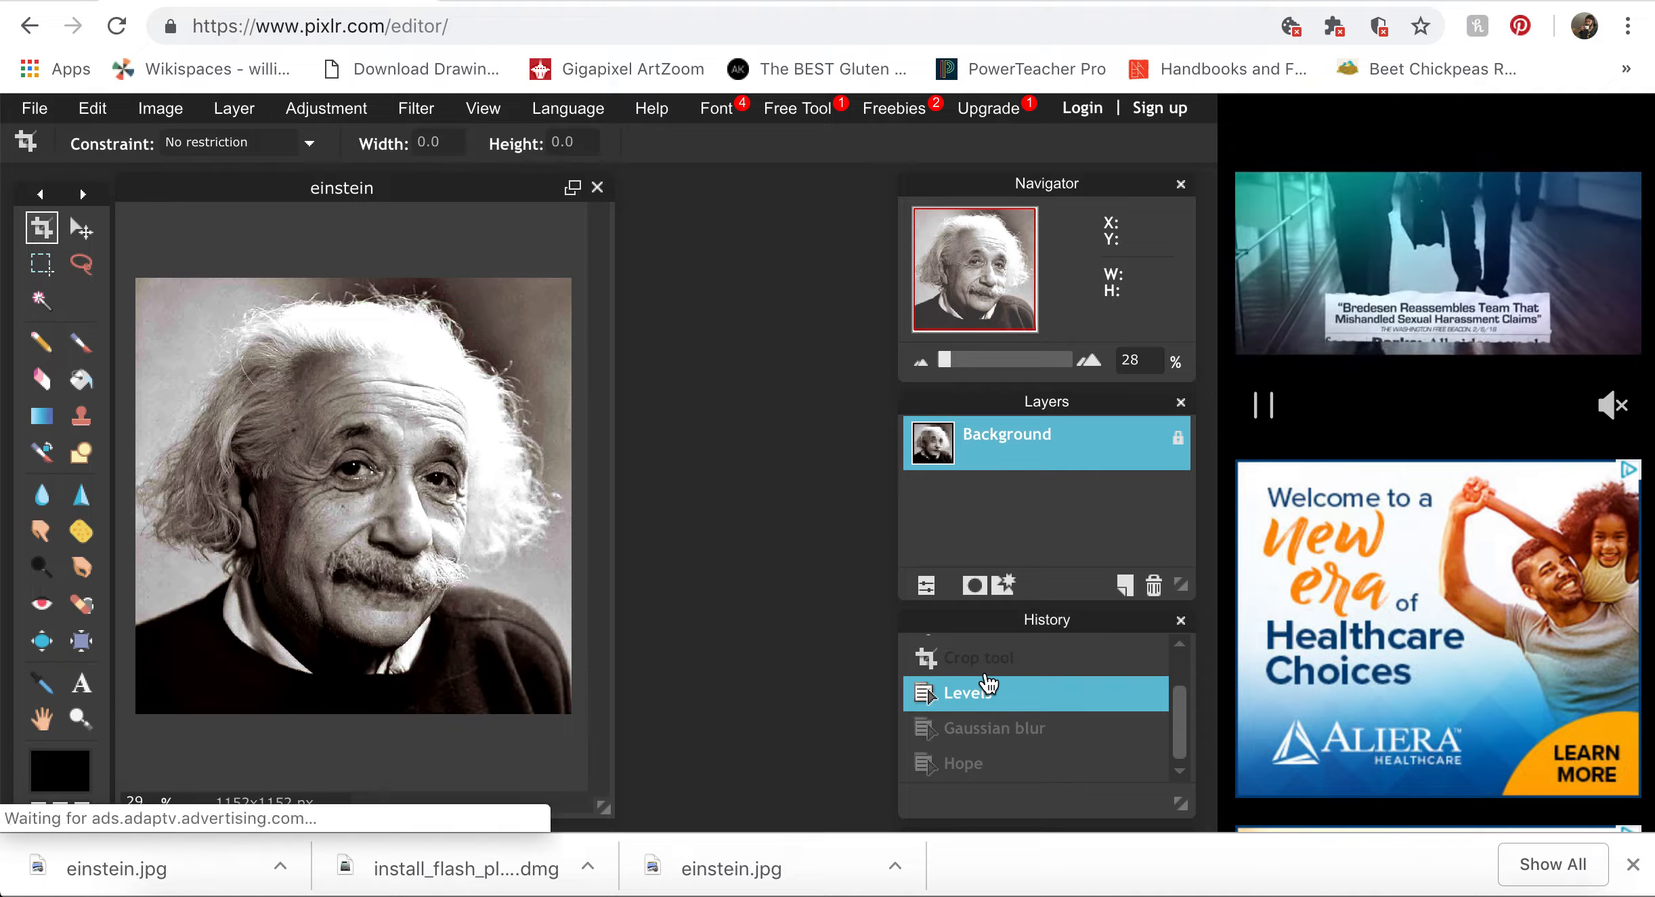
# Step: Restore the portrait to its Hope filter state in the edit history
pyautogui.click(989, 732)
pyautogui.click(989, 769)
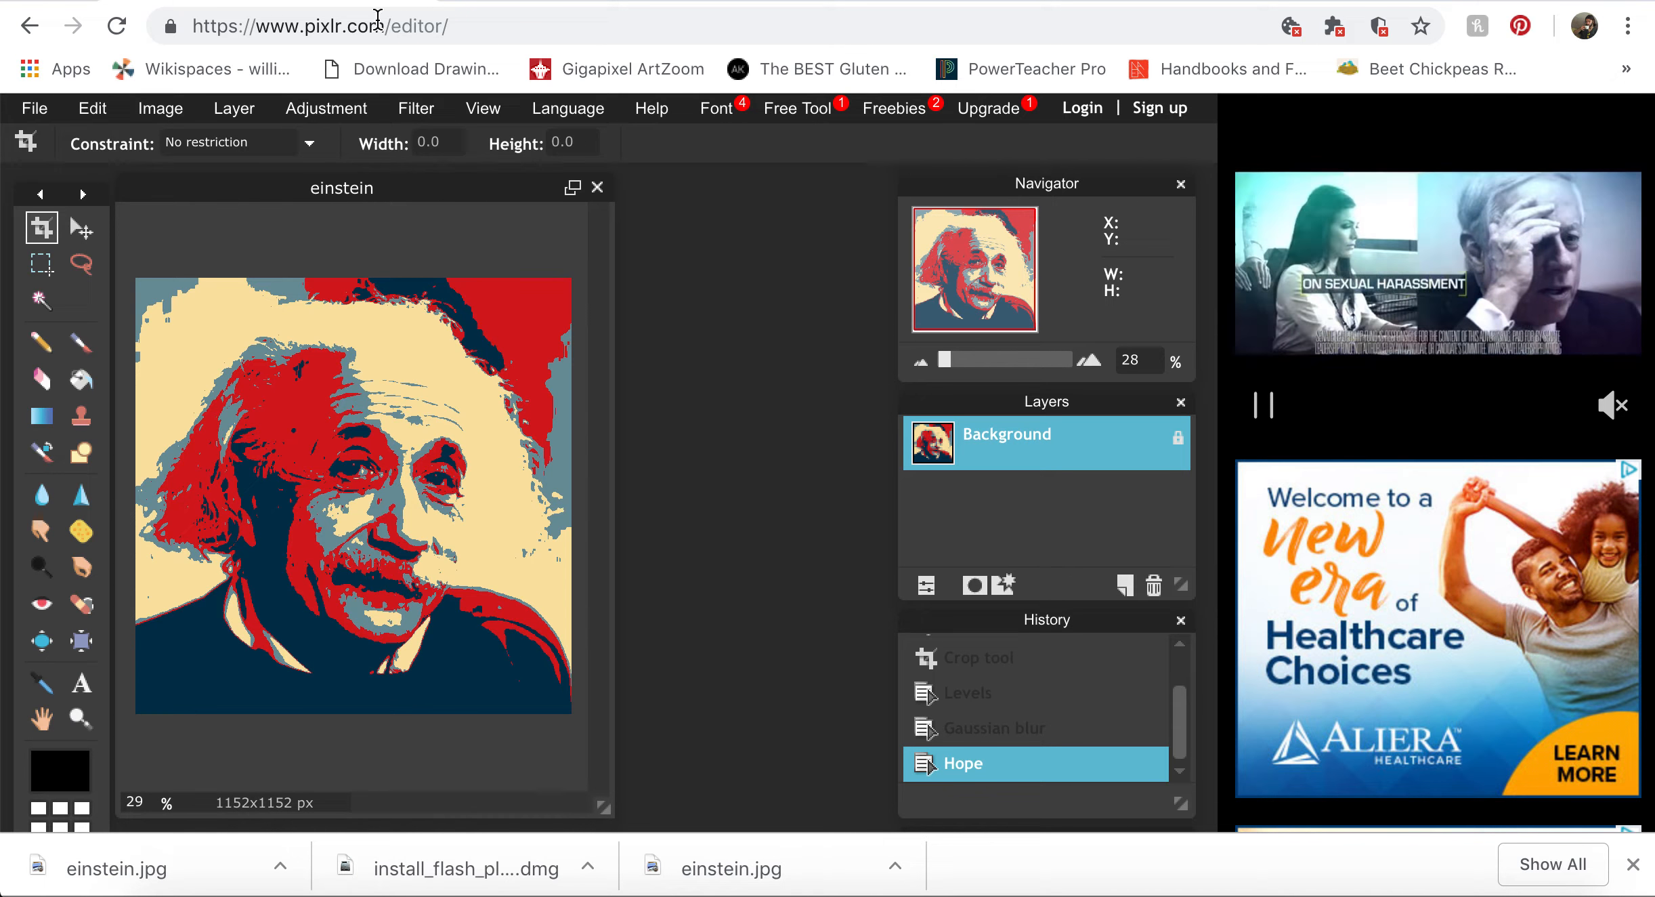
pyautogui.click(508, 1)
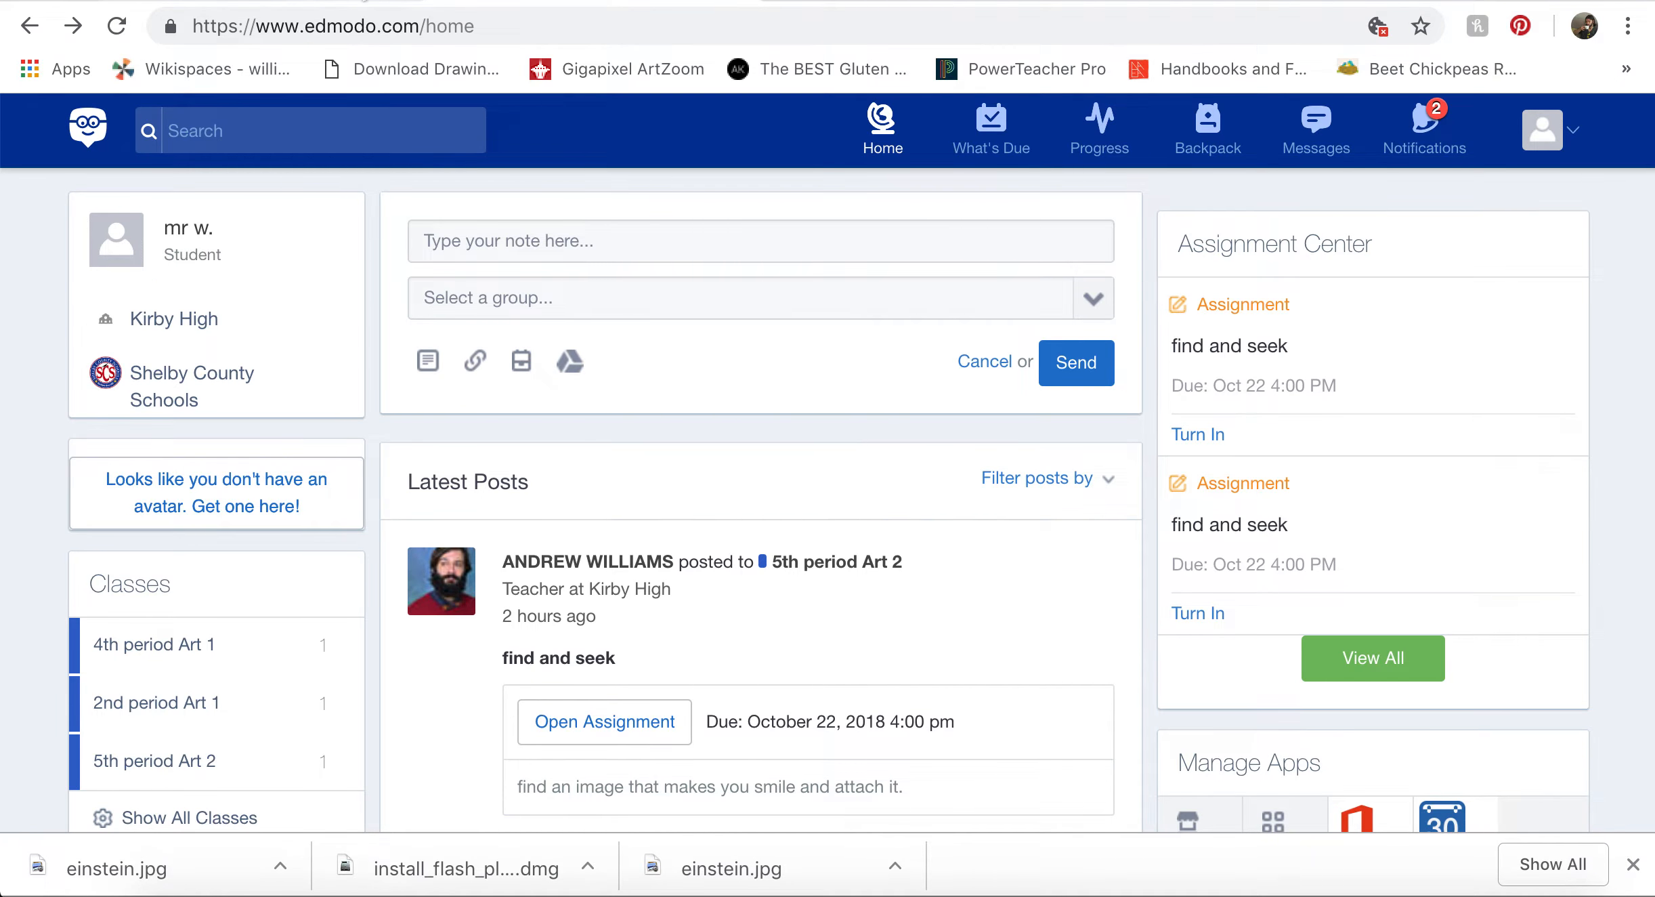
pyautogui.click(359, 1)
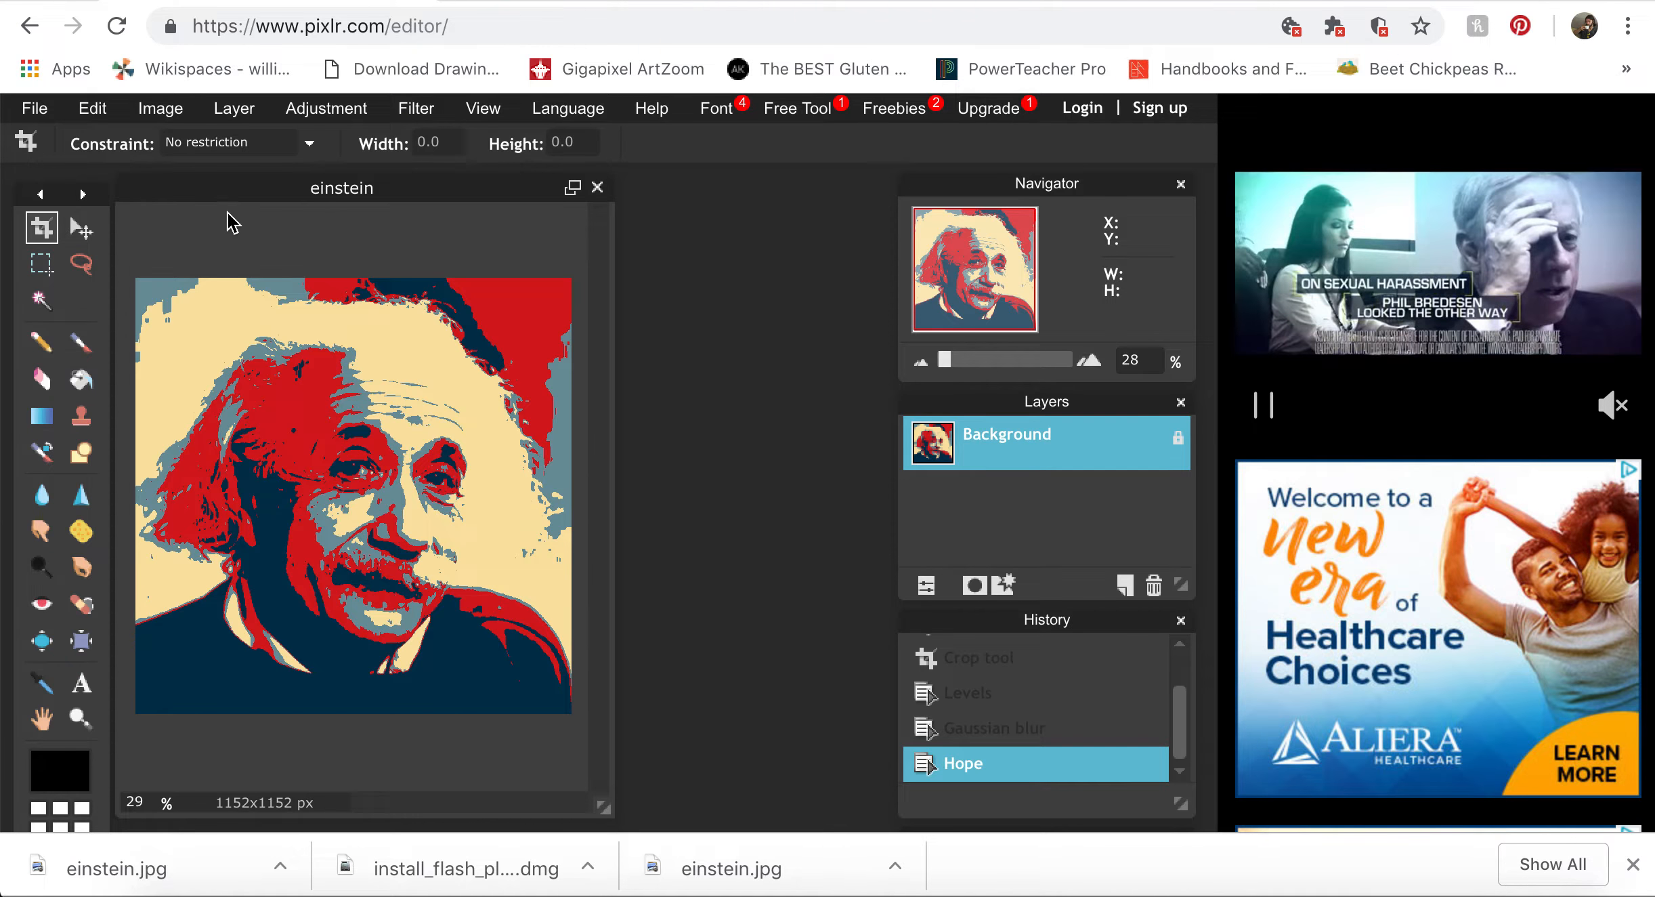
# Step: Save the stylized portrait to the Desktop as a JPEG named einstein1, without replacing the existing einstein.jpg
pyautogui.click(34, 108)
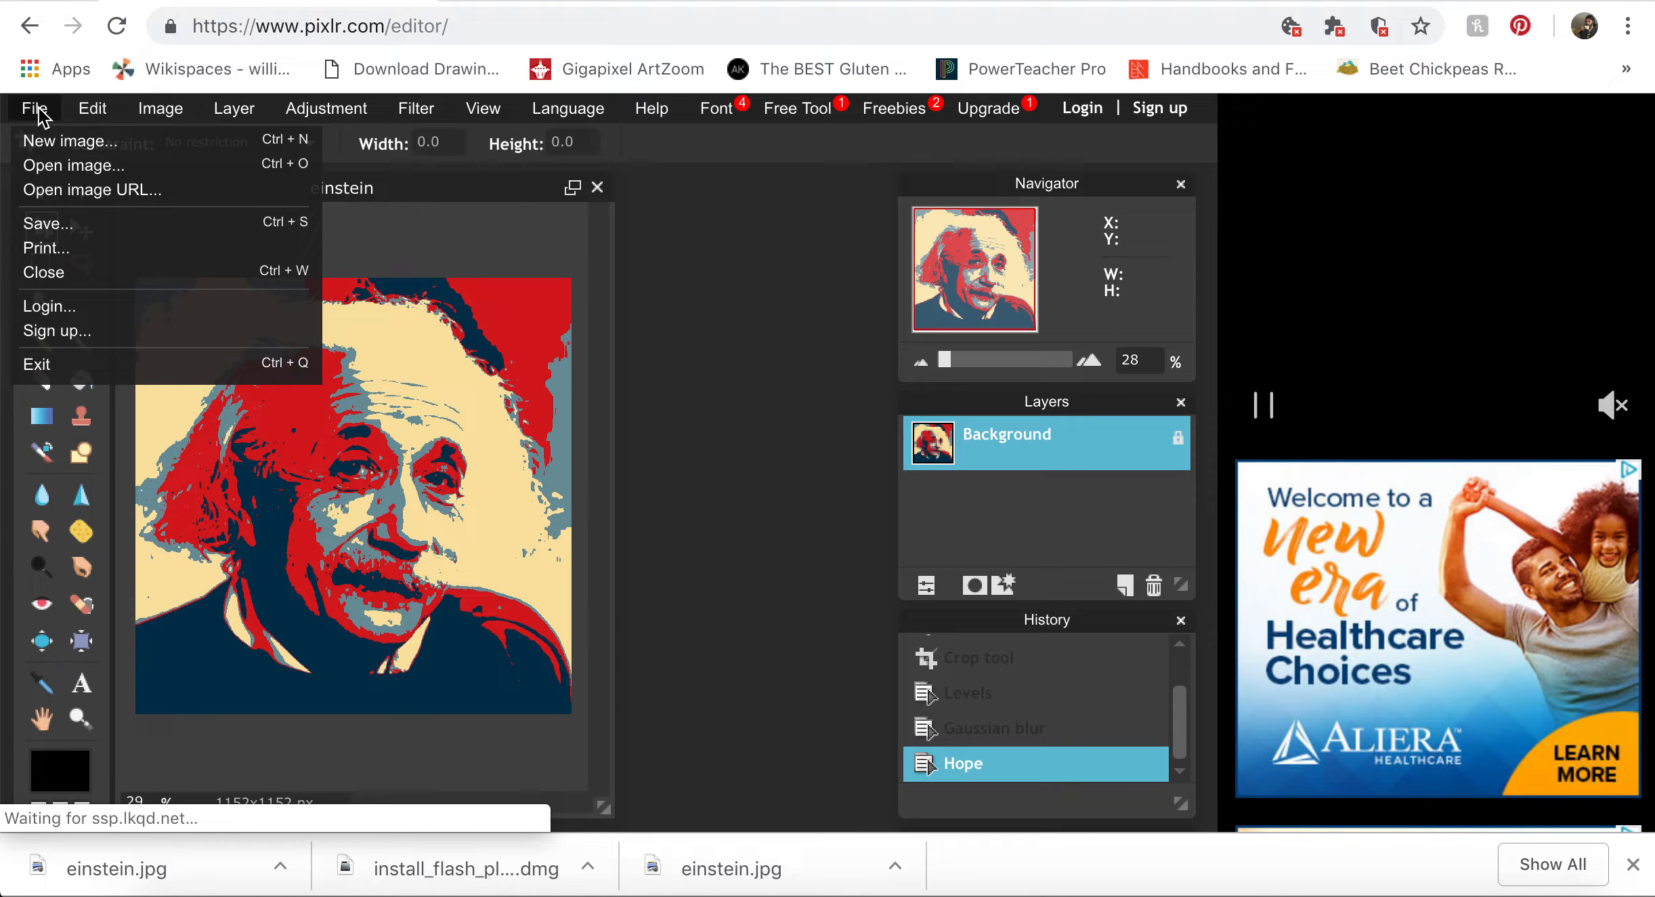
pyautogui.click(67, 237)
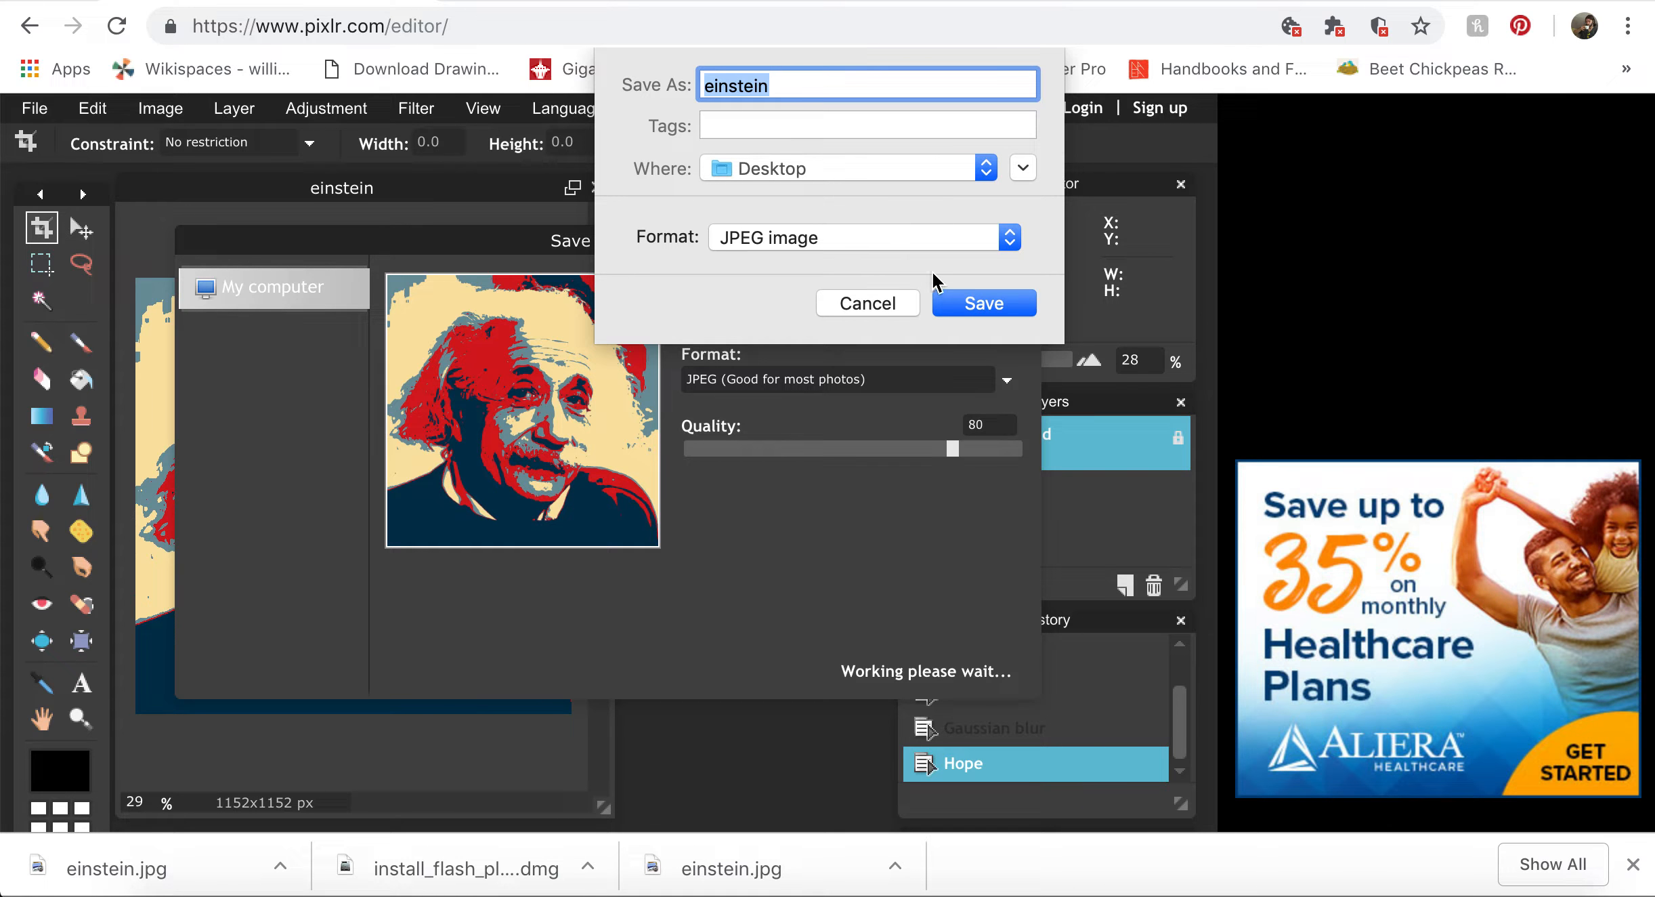
pyautogui.click(997, 302)
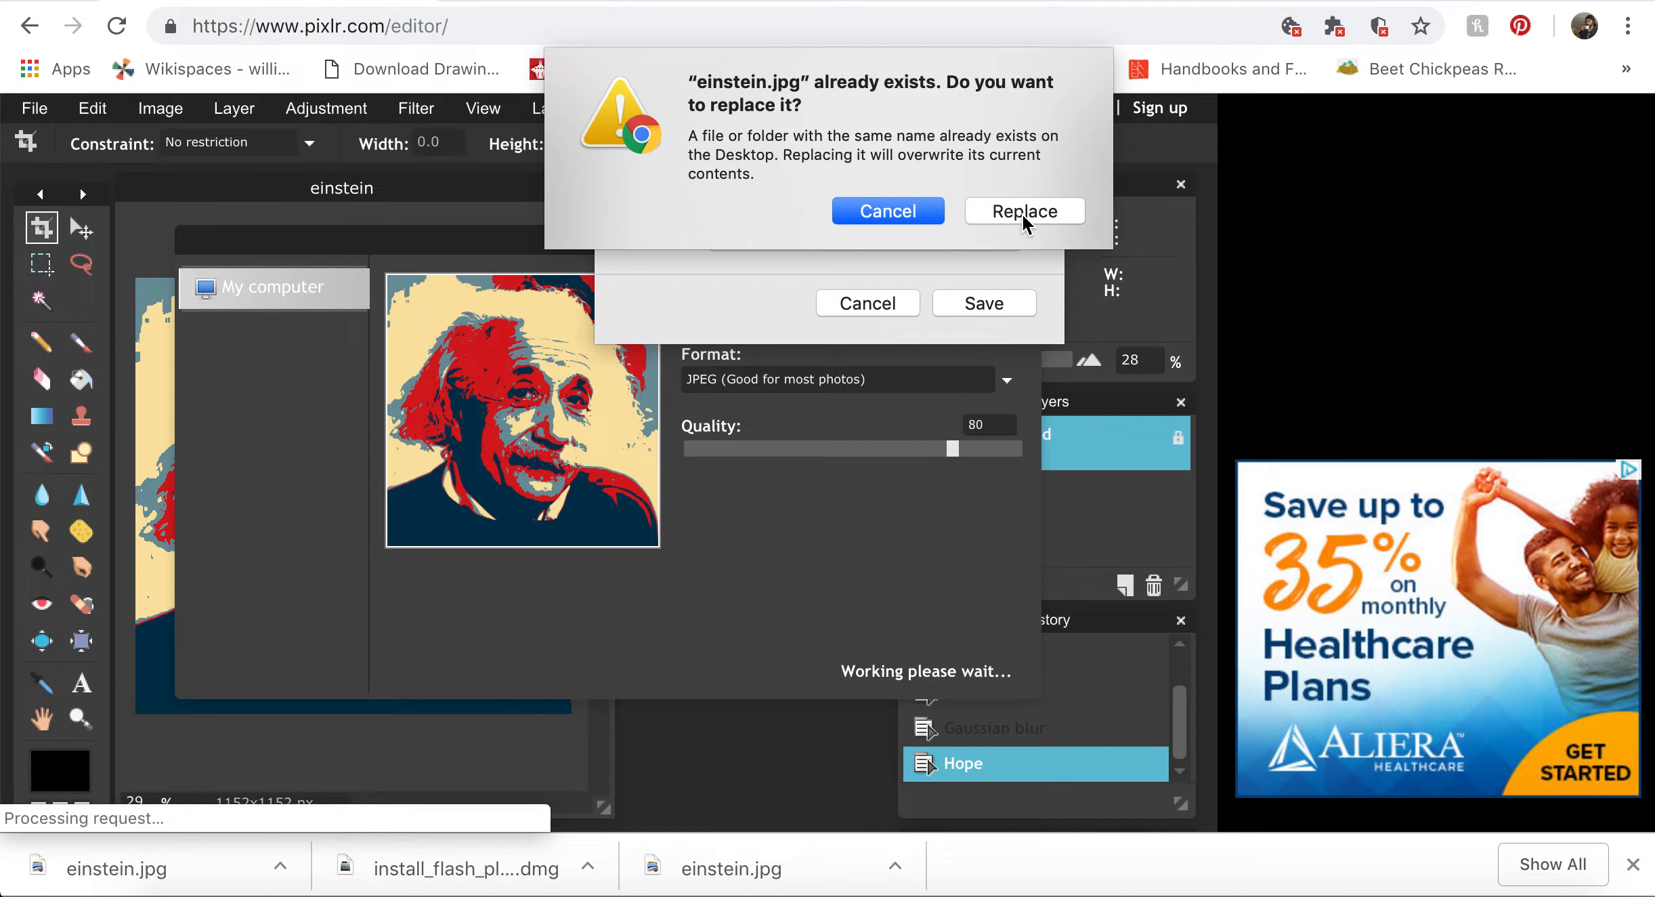
pyautogui.click(915, 208)
pyautogui.click(805, 84)
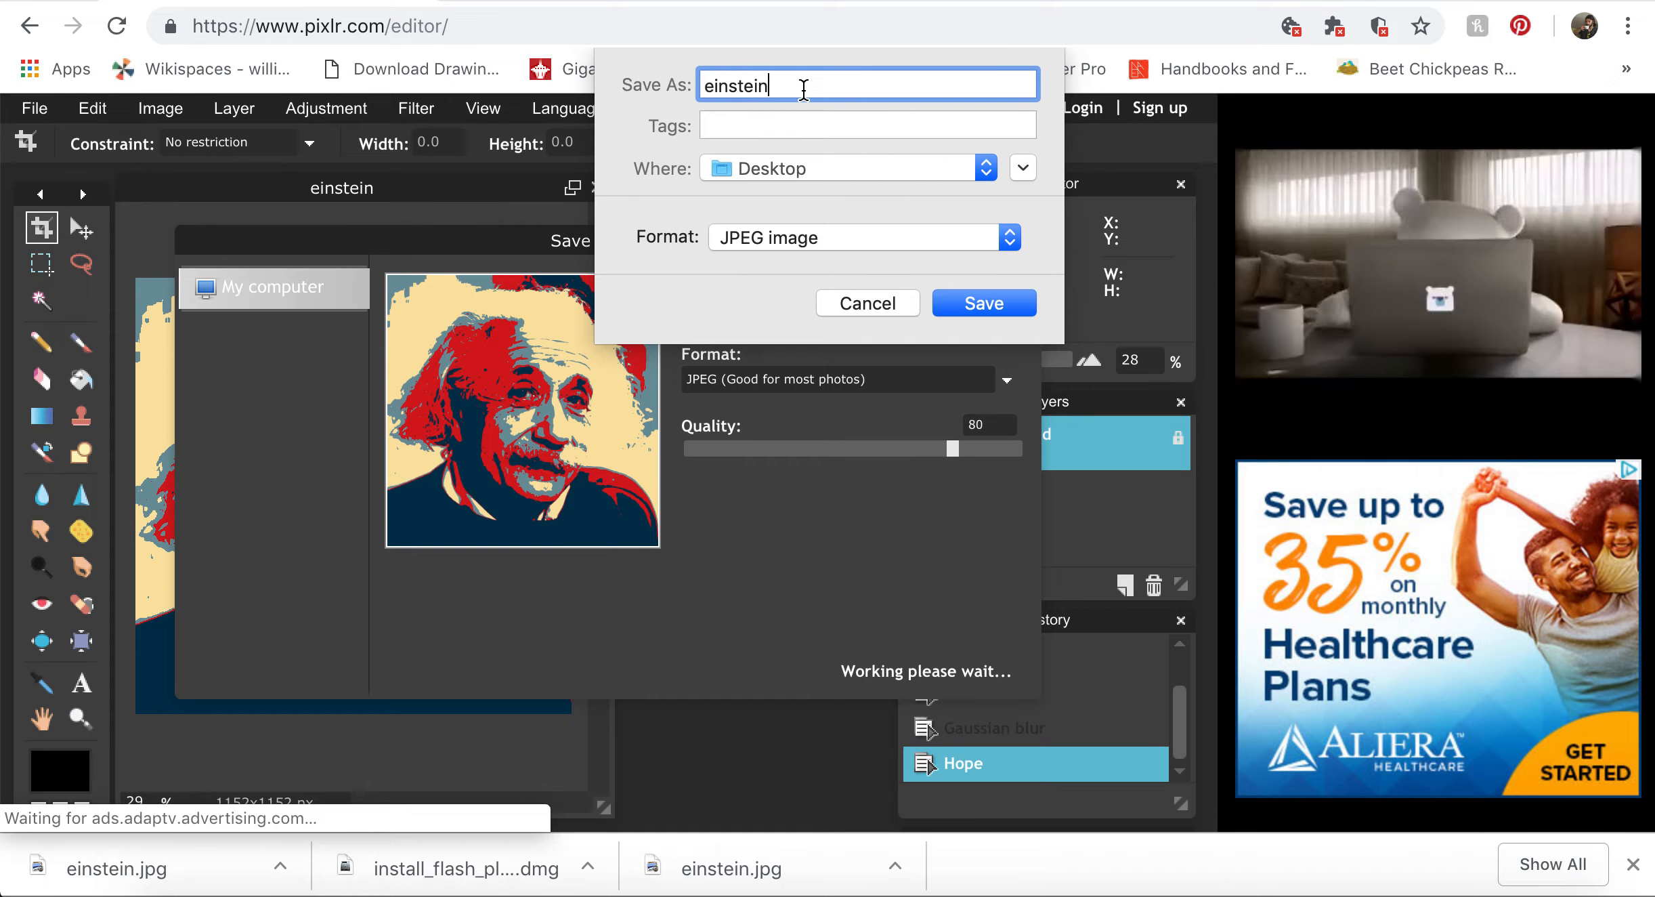
pyautogui.write('1')
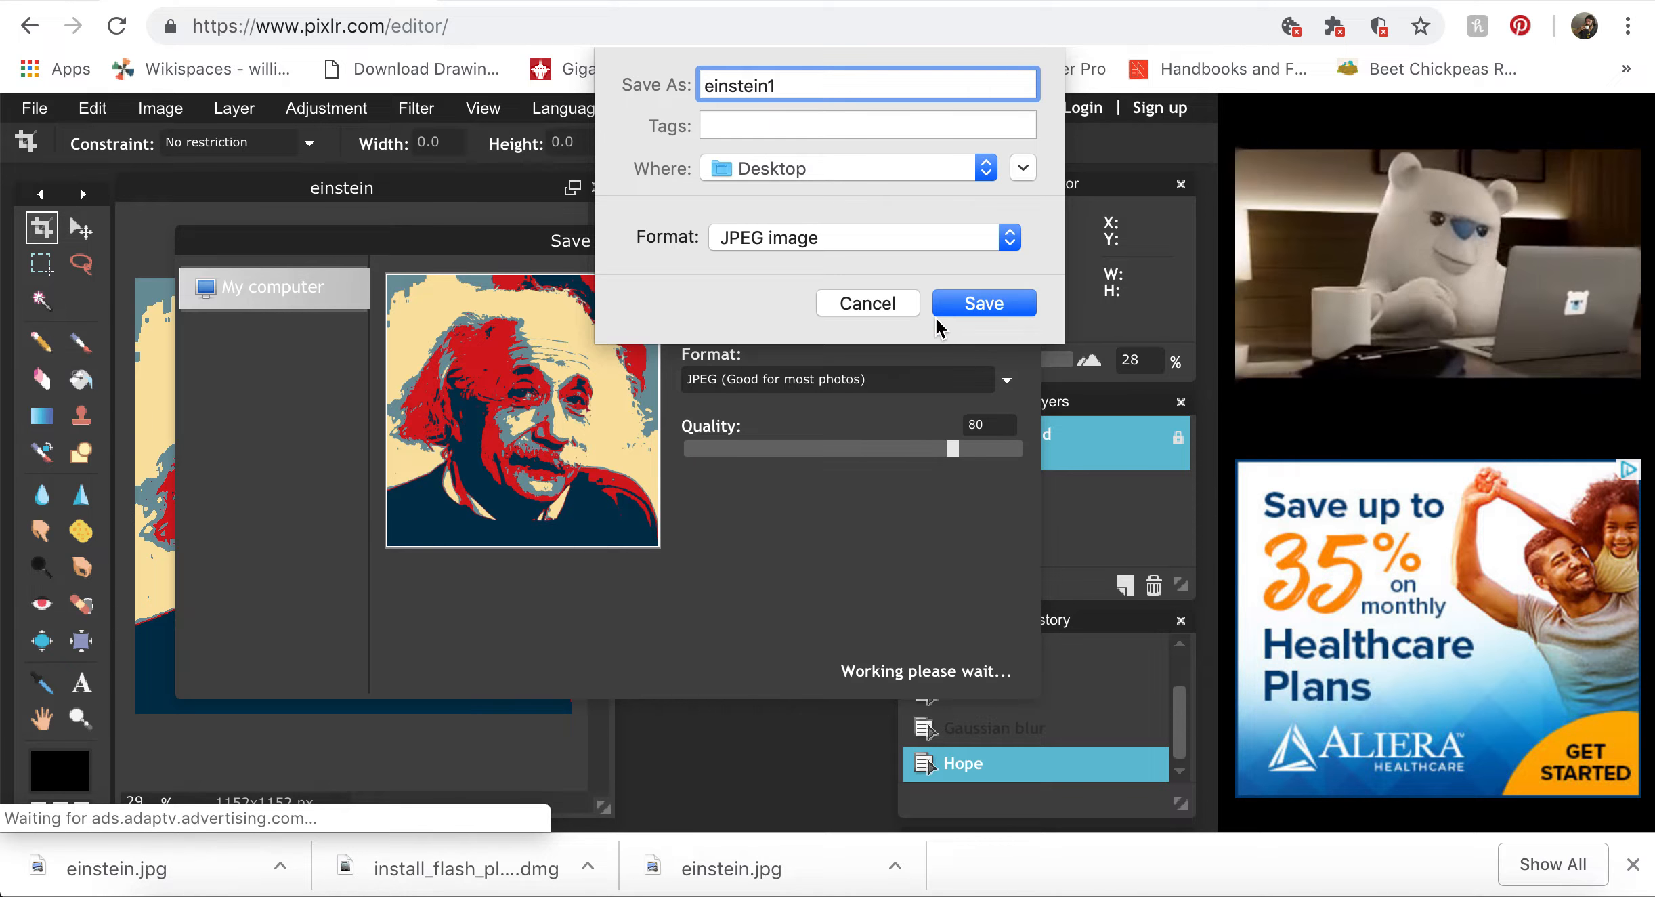
pyautogui.click(996, 306)
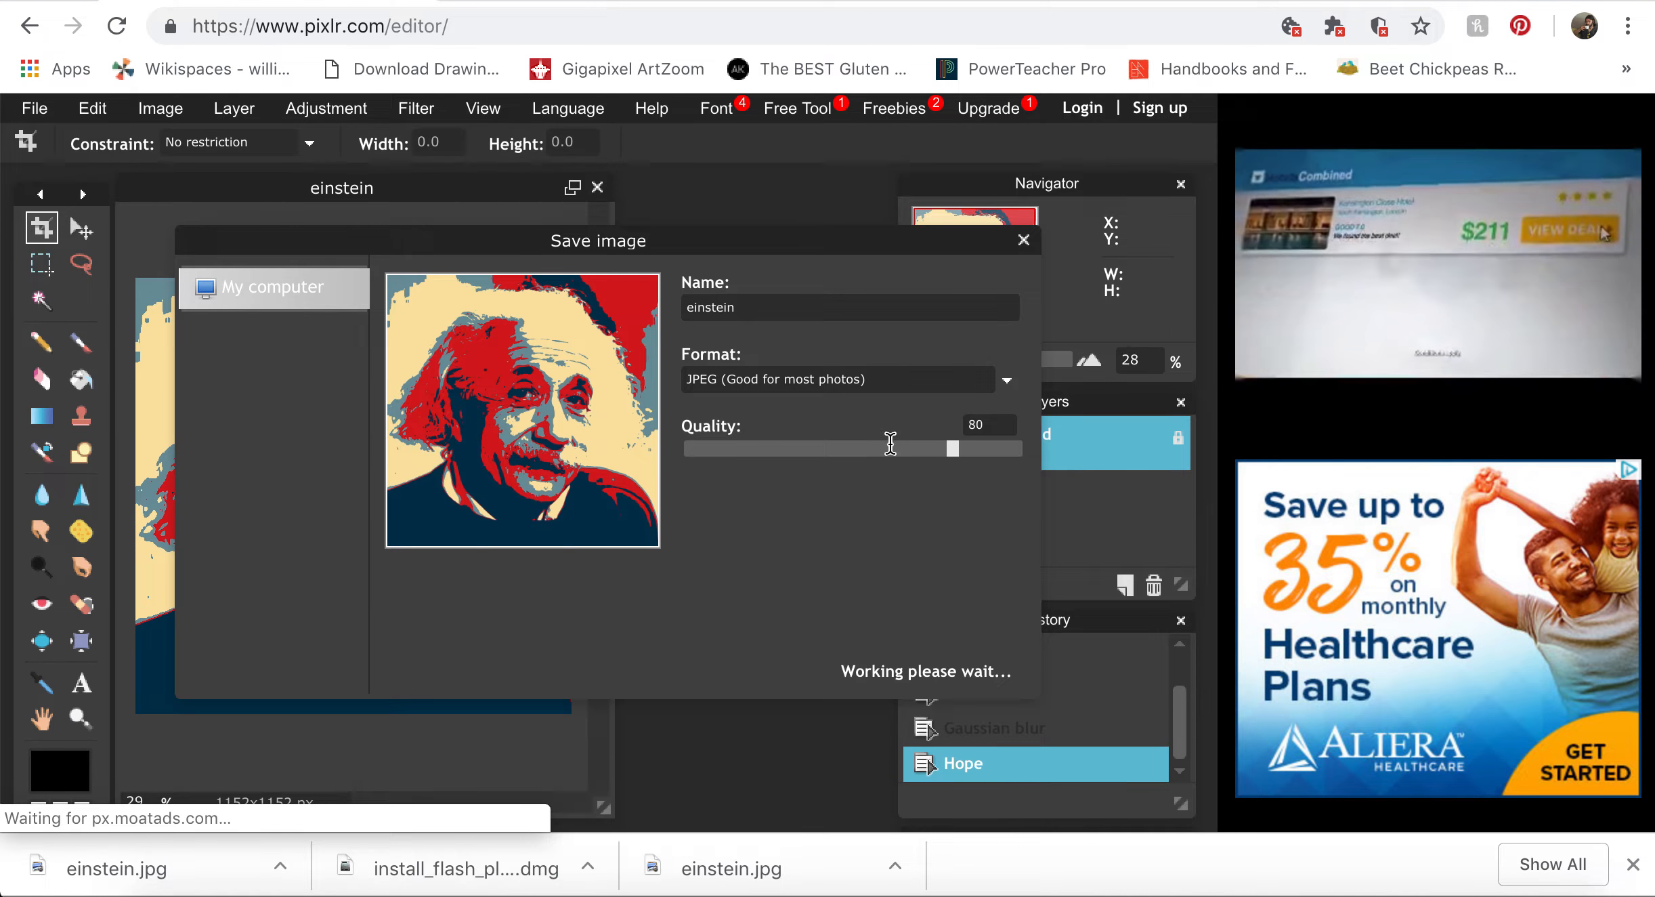
# Step: Switch to Edmodo and open the "Portrait of someone inspiring." assignment from the class posts
pyautogui.click(580, 2)
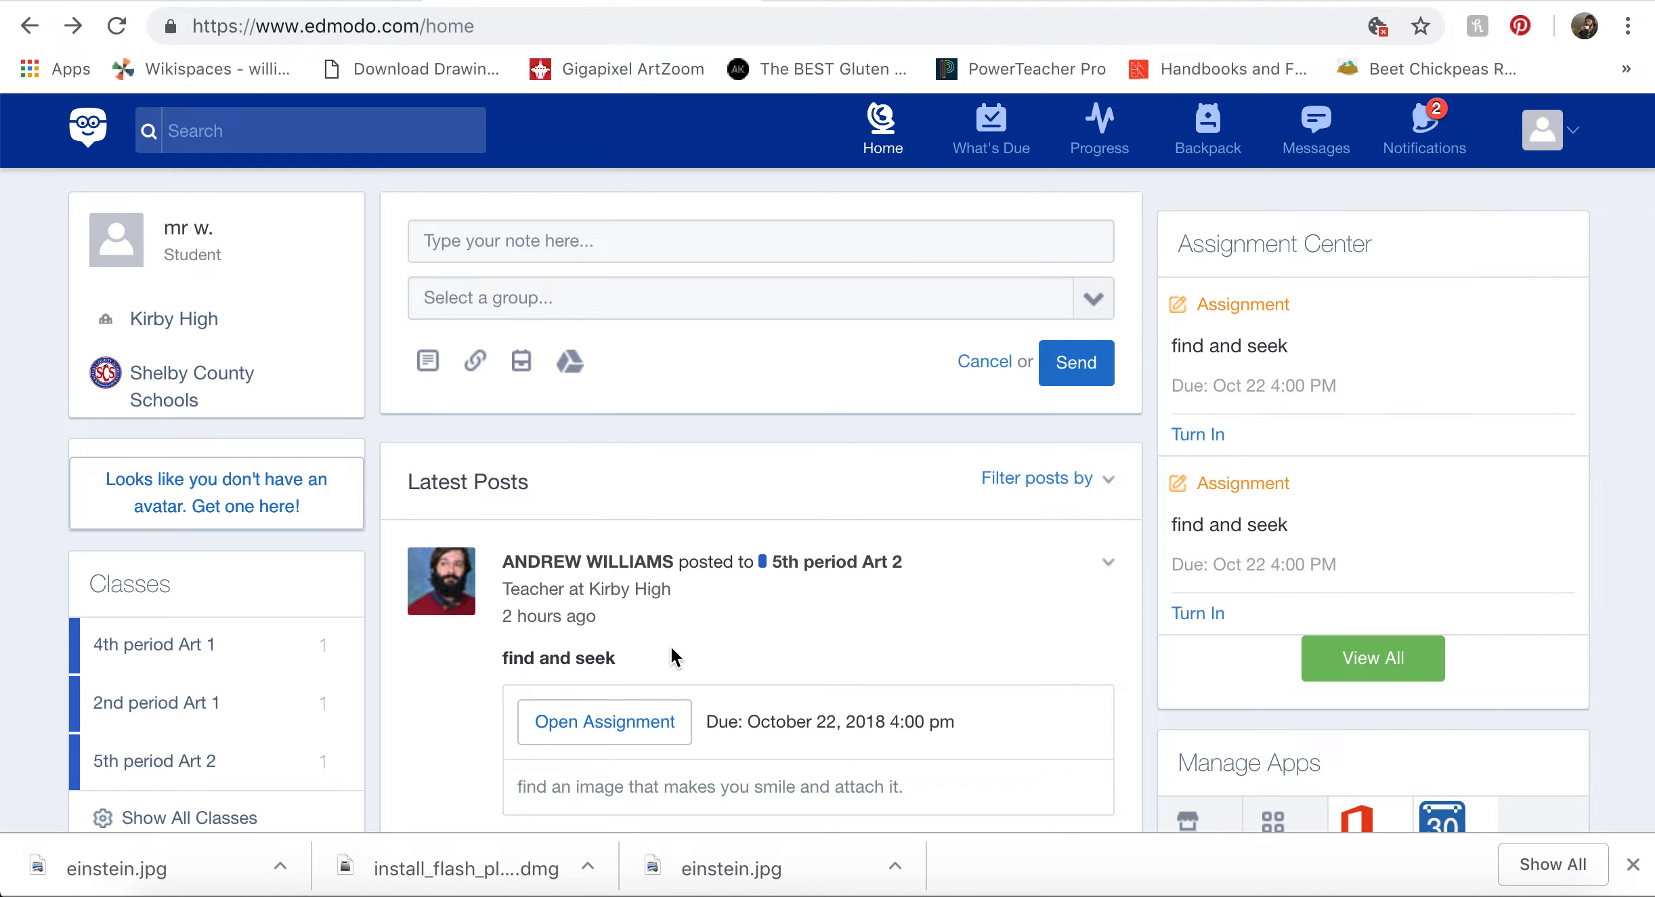
pyautogui.scroll(-10, 670, 645)
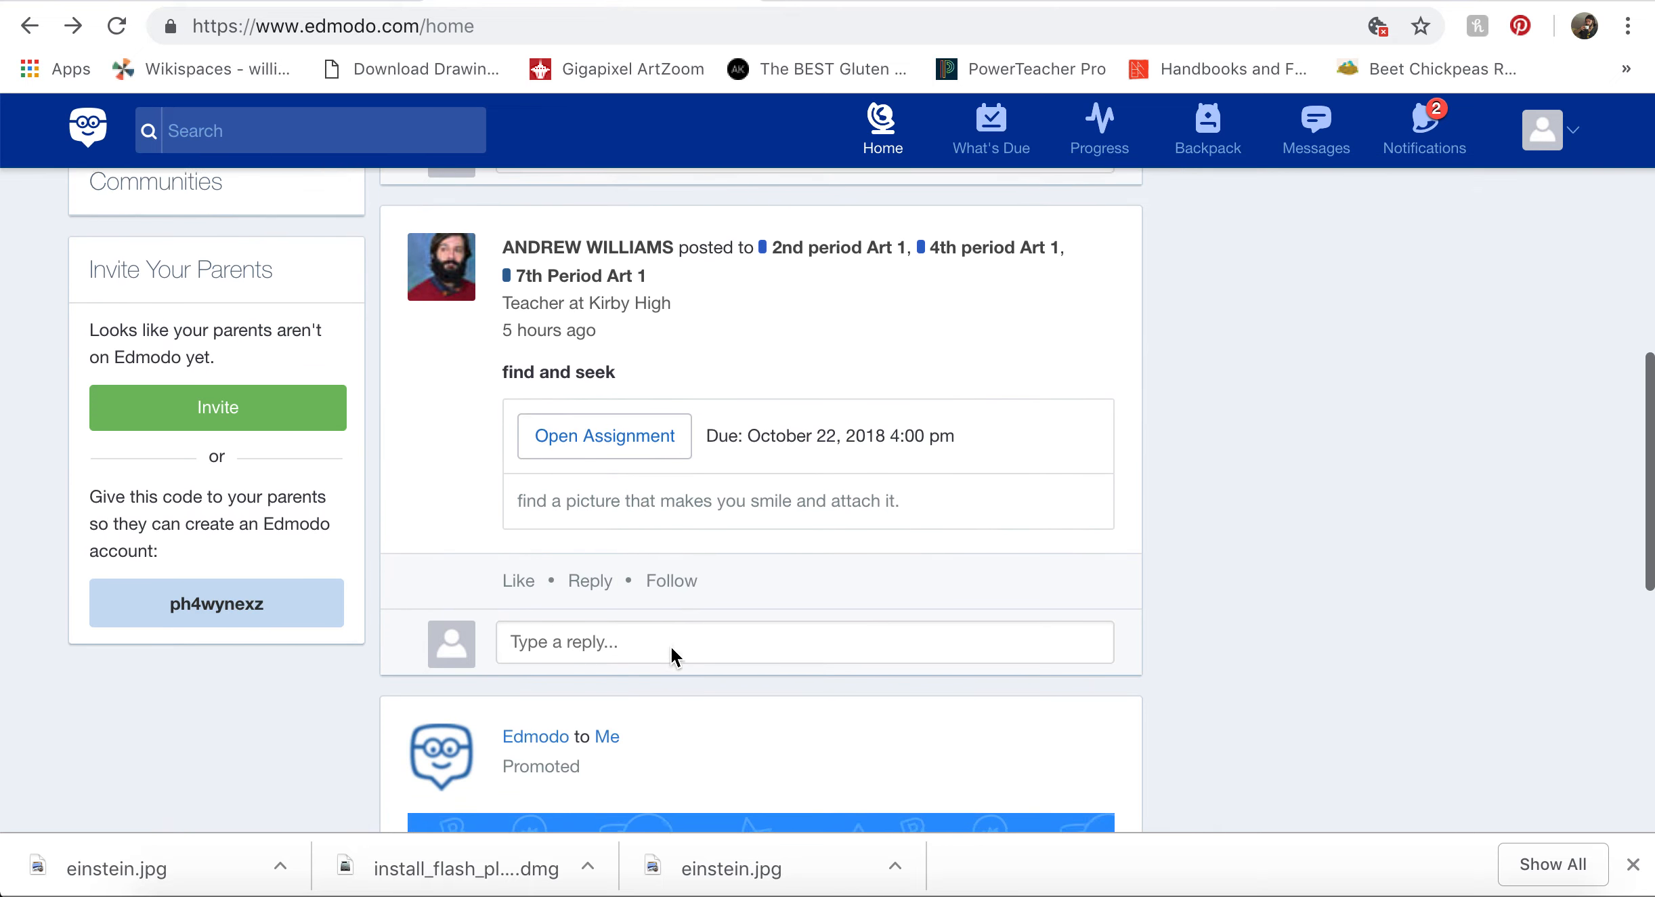
pyautogui.scroll(-10, 669, 645)
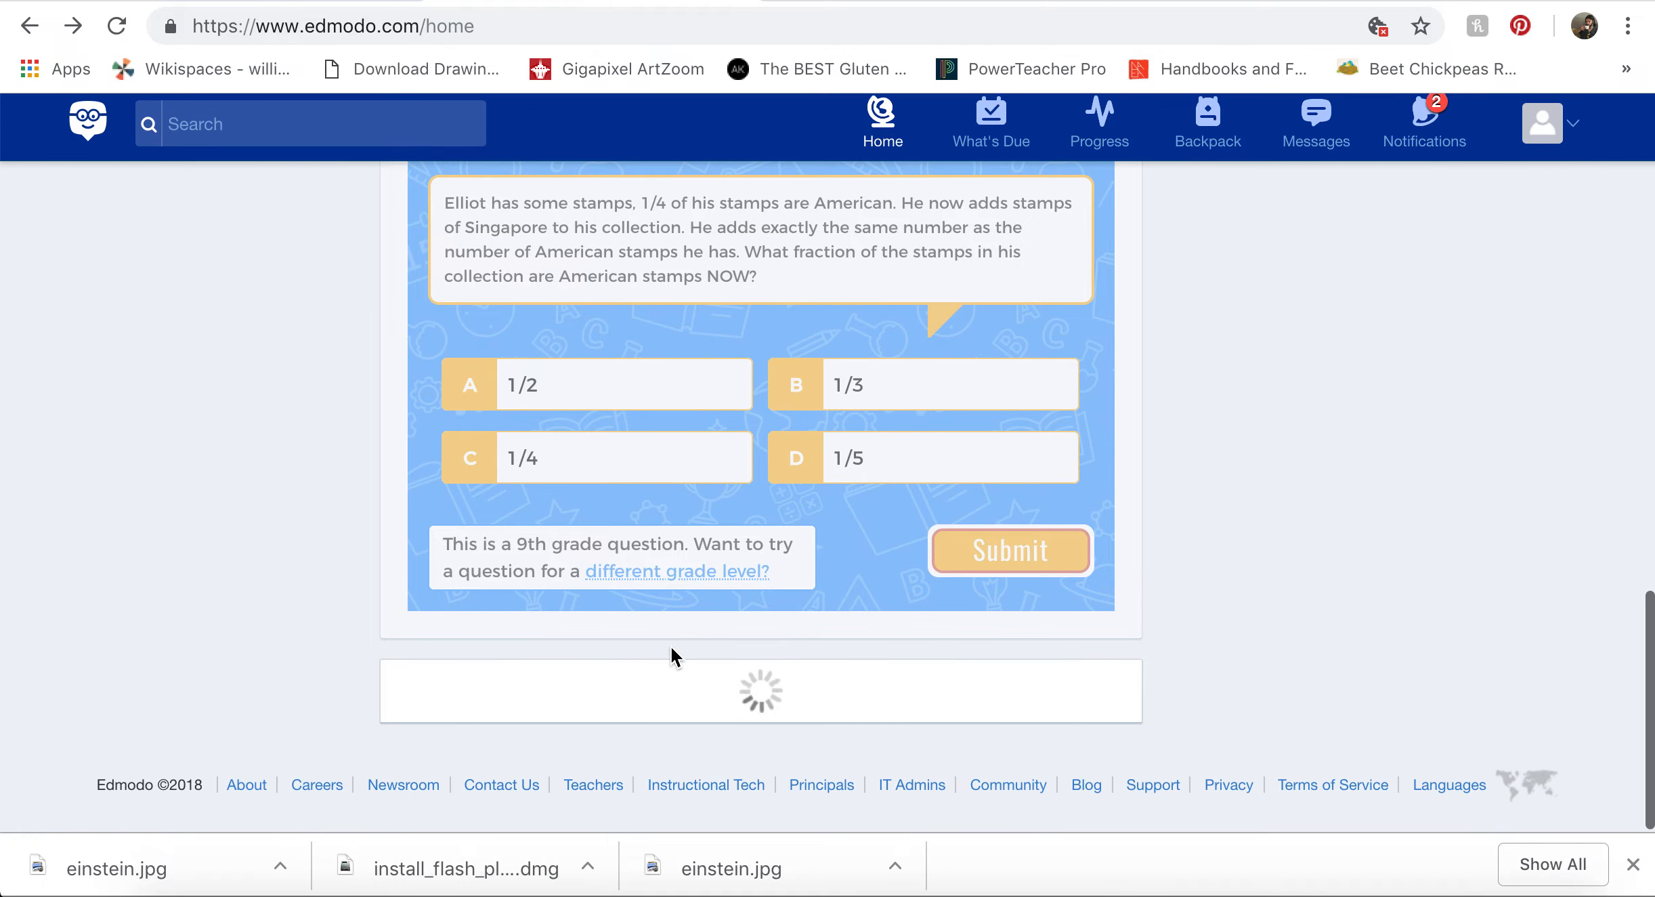
pyautogui.scroll(-10, 670, 646)
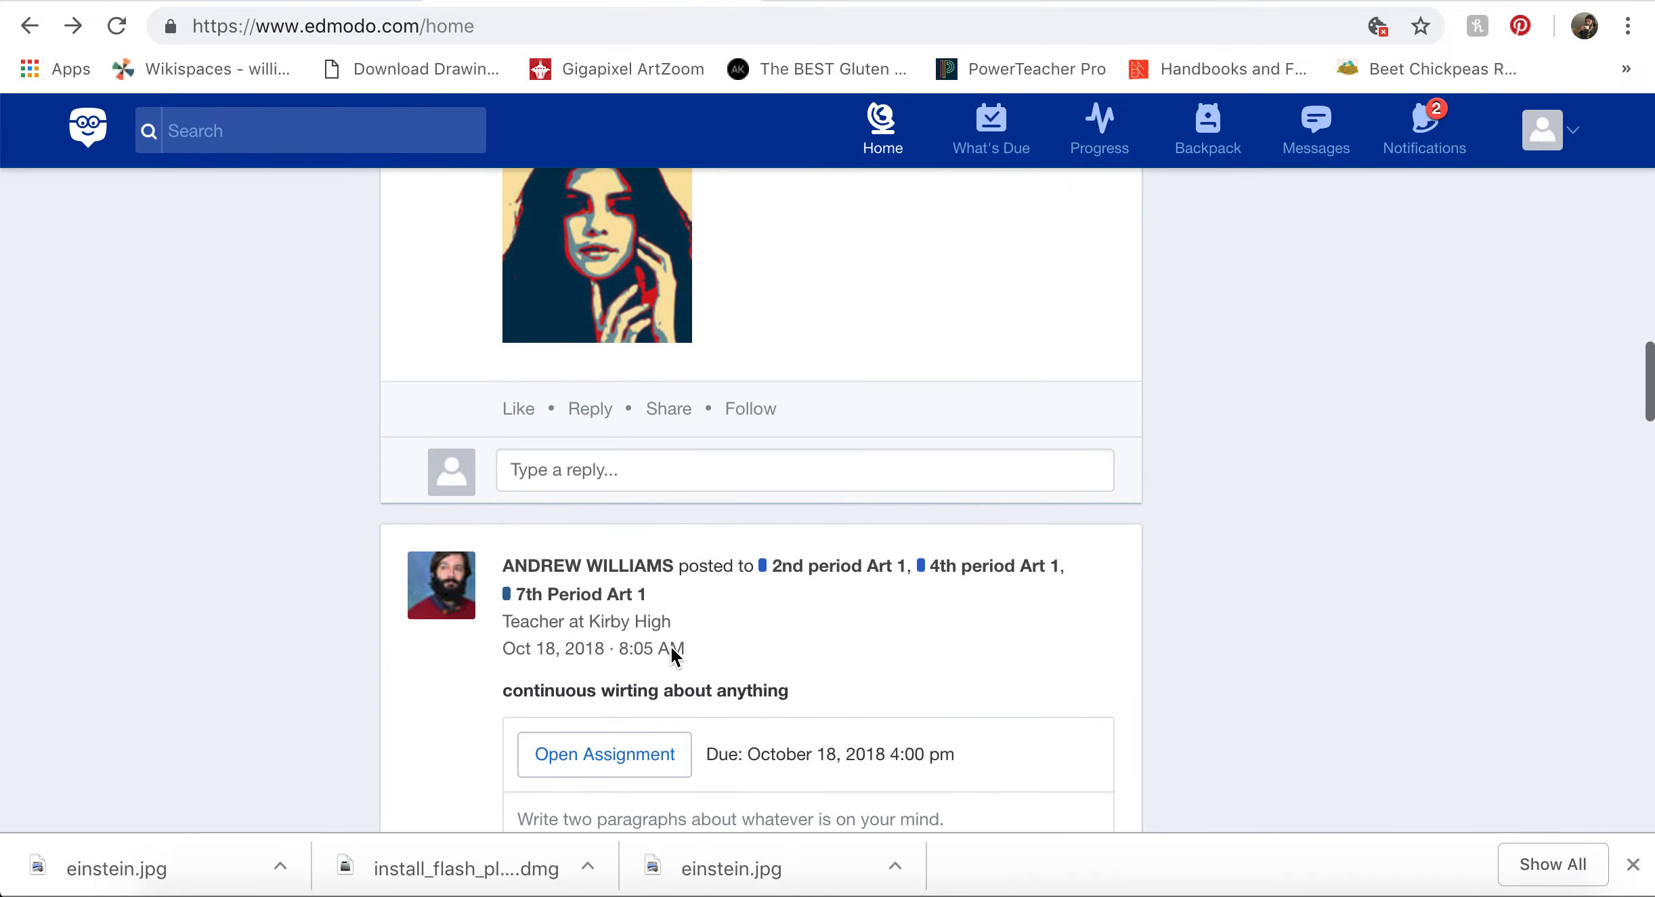
pyautogui.scroll(-10, 670, 645)
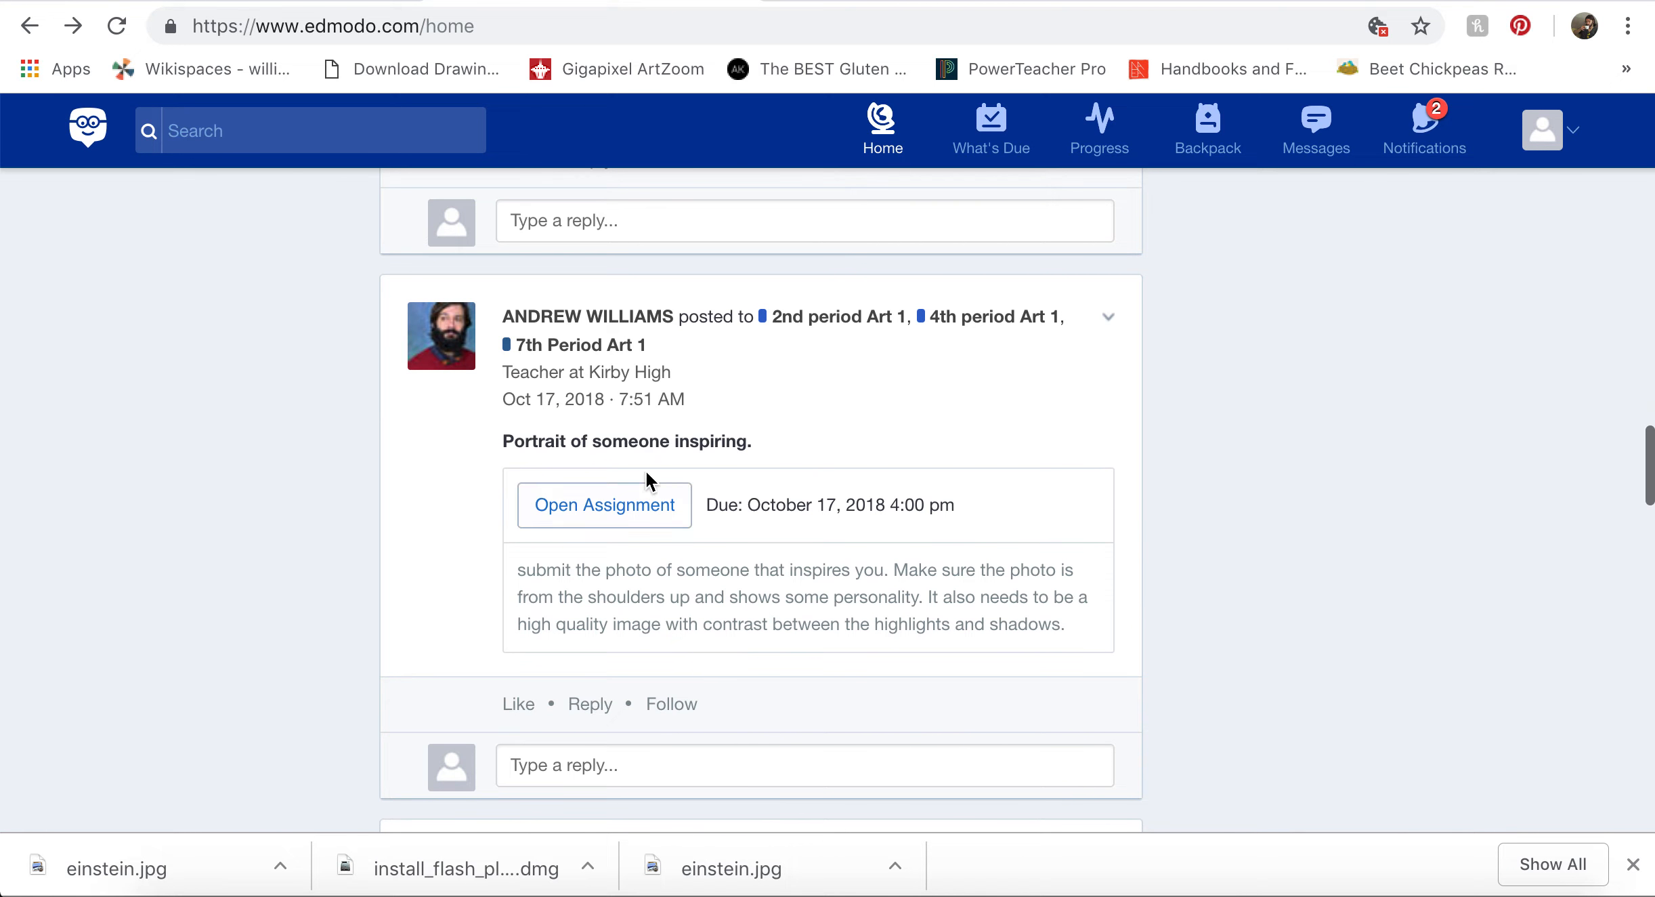
pyautogui.click(651, 514)
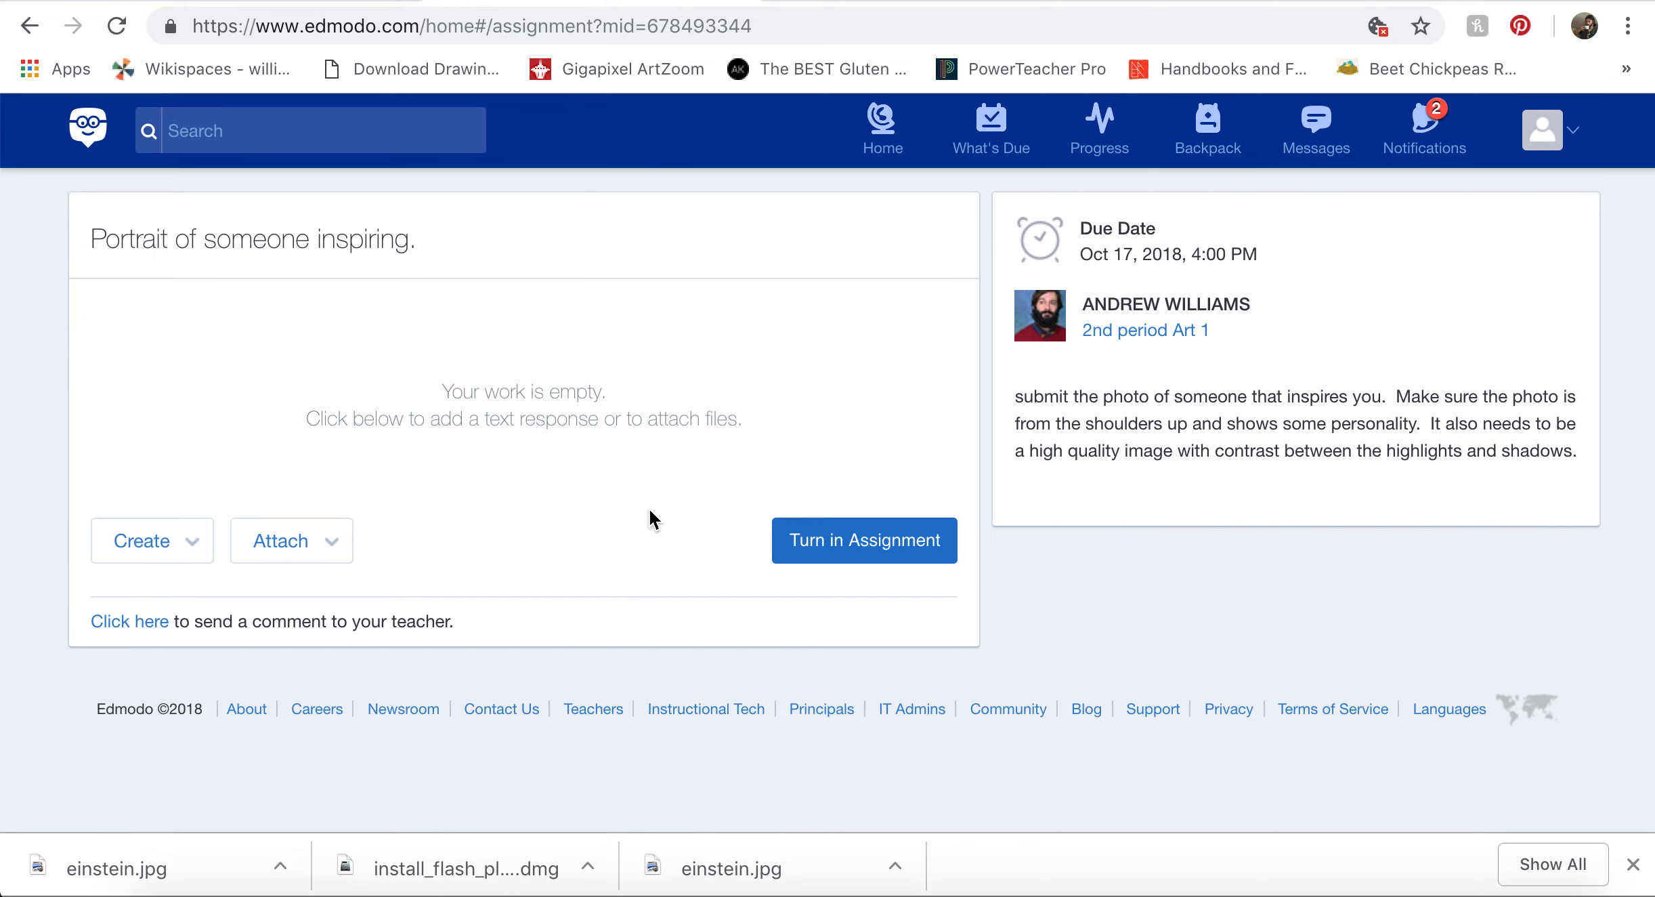
# Step: Attach the original einstein.jpg from the computer's Desktop to the portrait assignment
pyautogui.click(339, 541)
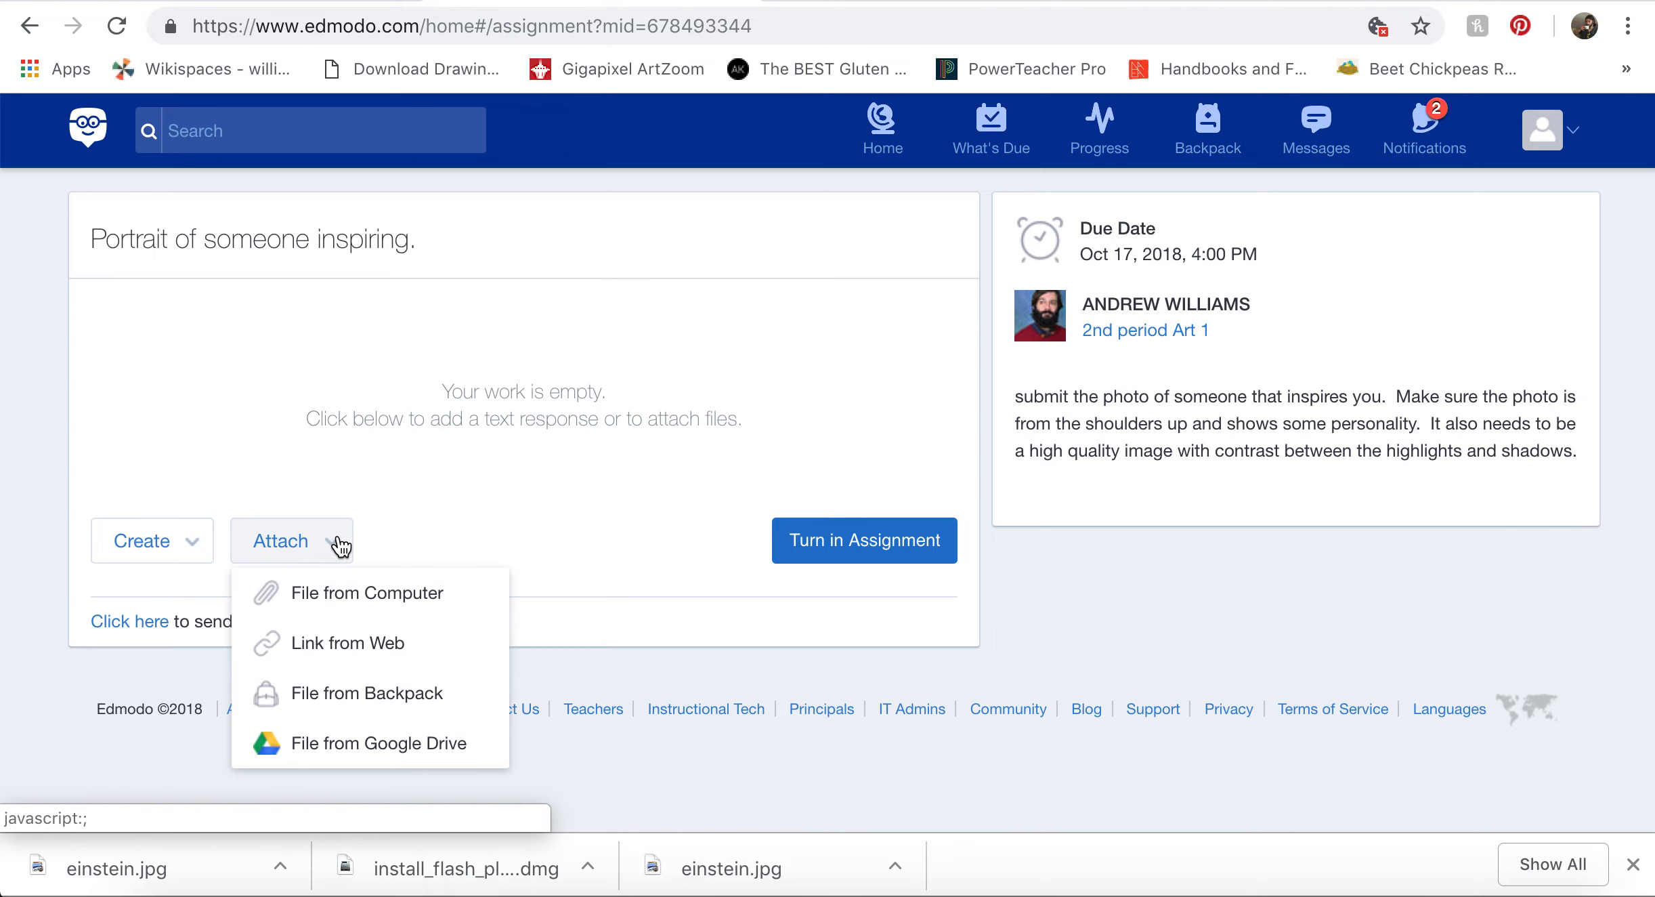
pyautogui.click(341, 608)
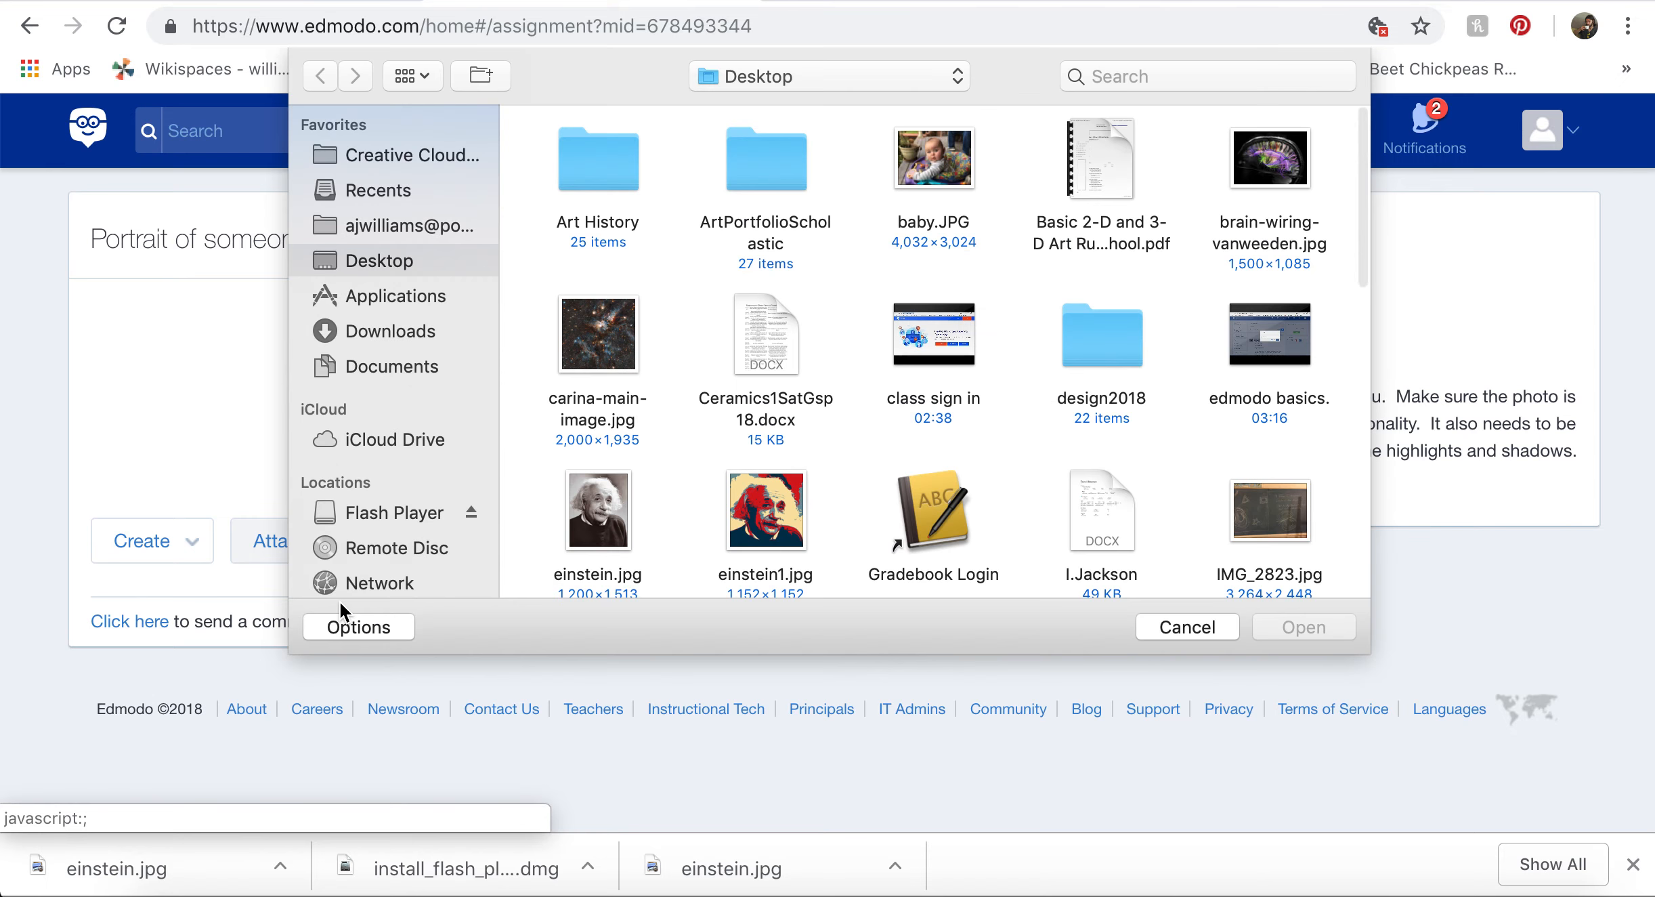
pyautogui.click(615, 515)
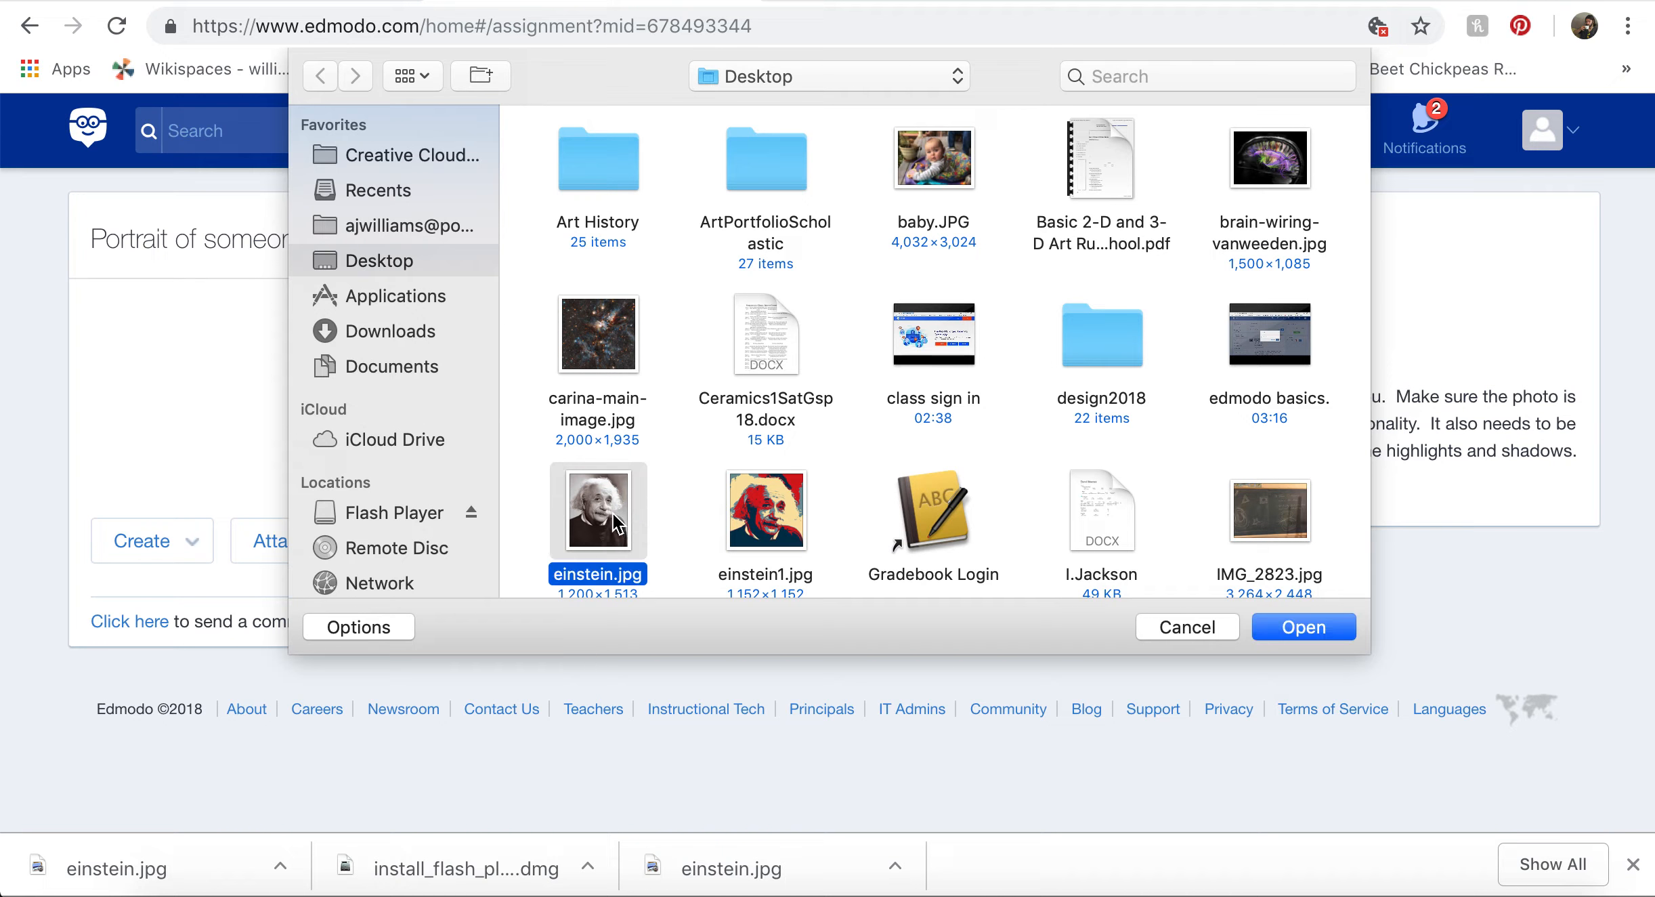
pyautogui.click(1317, 624)
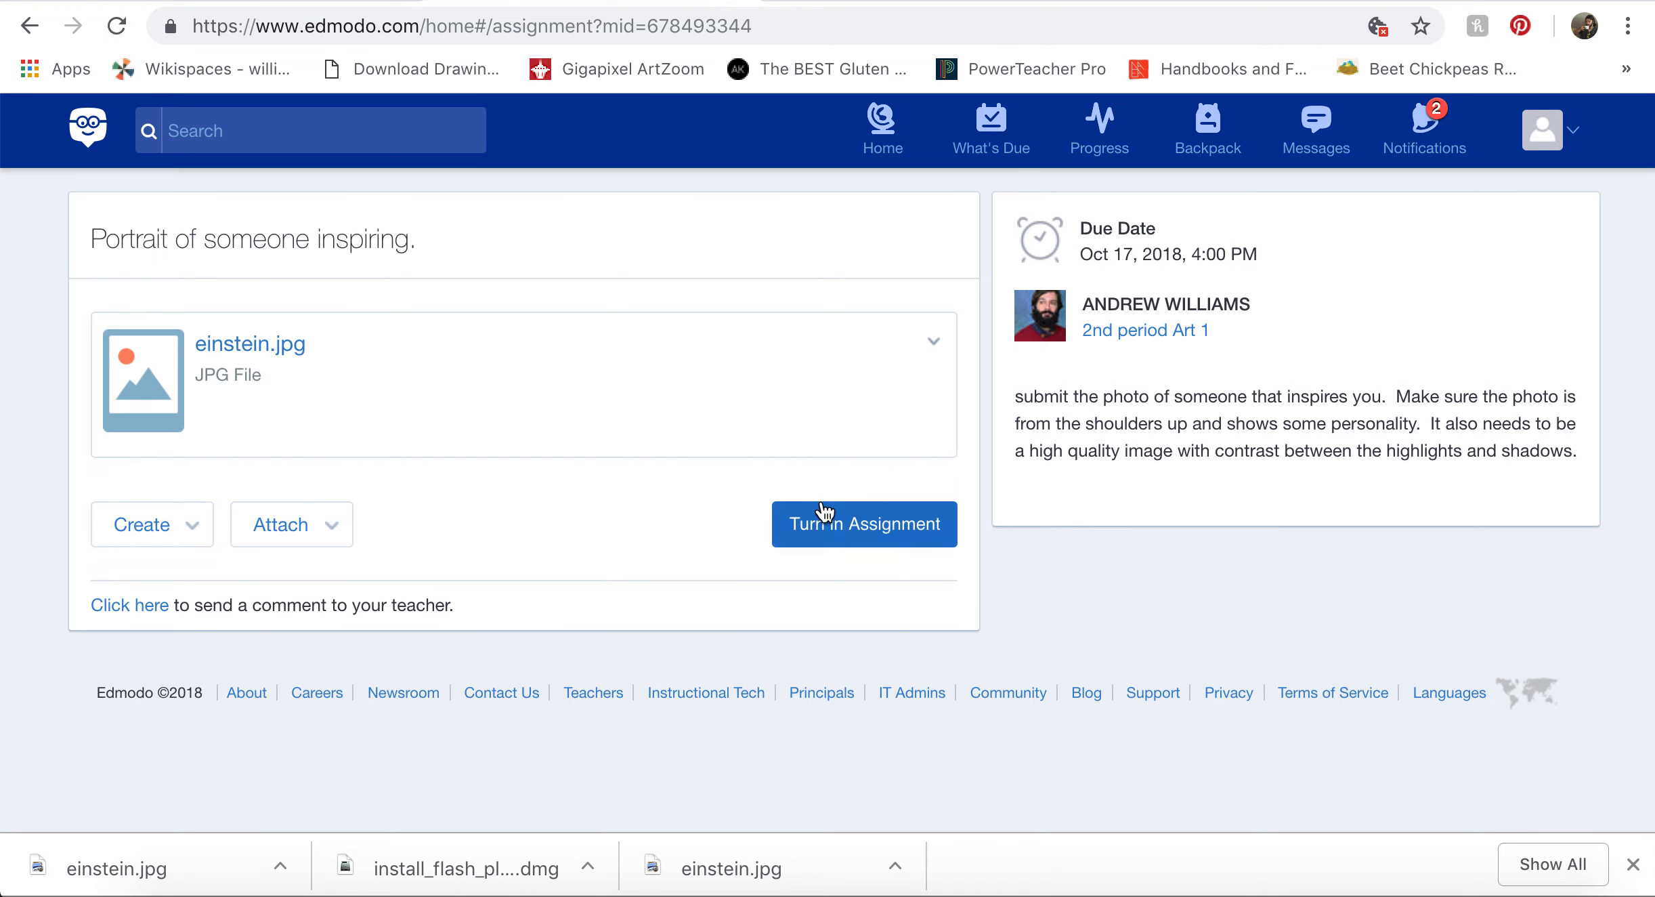
# Step: Attach the stylized einstein1.jpg from the Desktop as a second file on the assignment
pyautogui.click(323, 534)
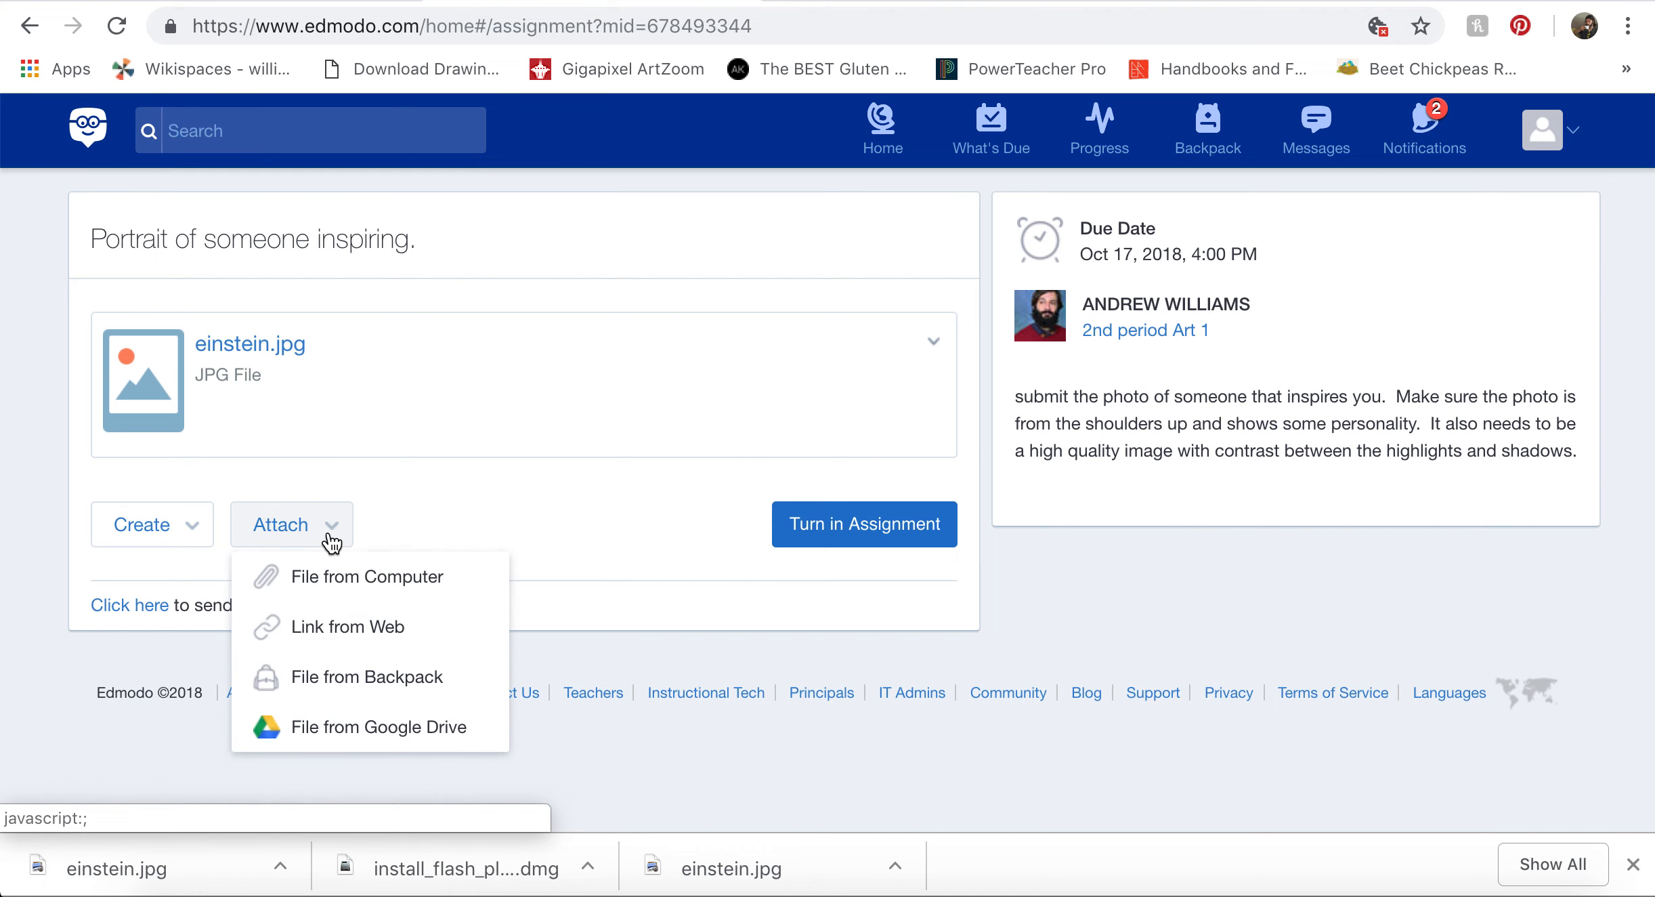
pyautogui.click(346, 596)
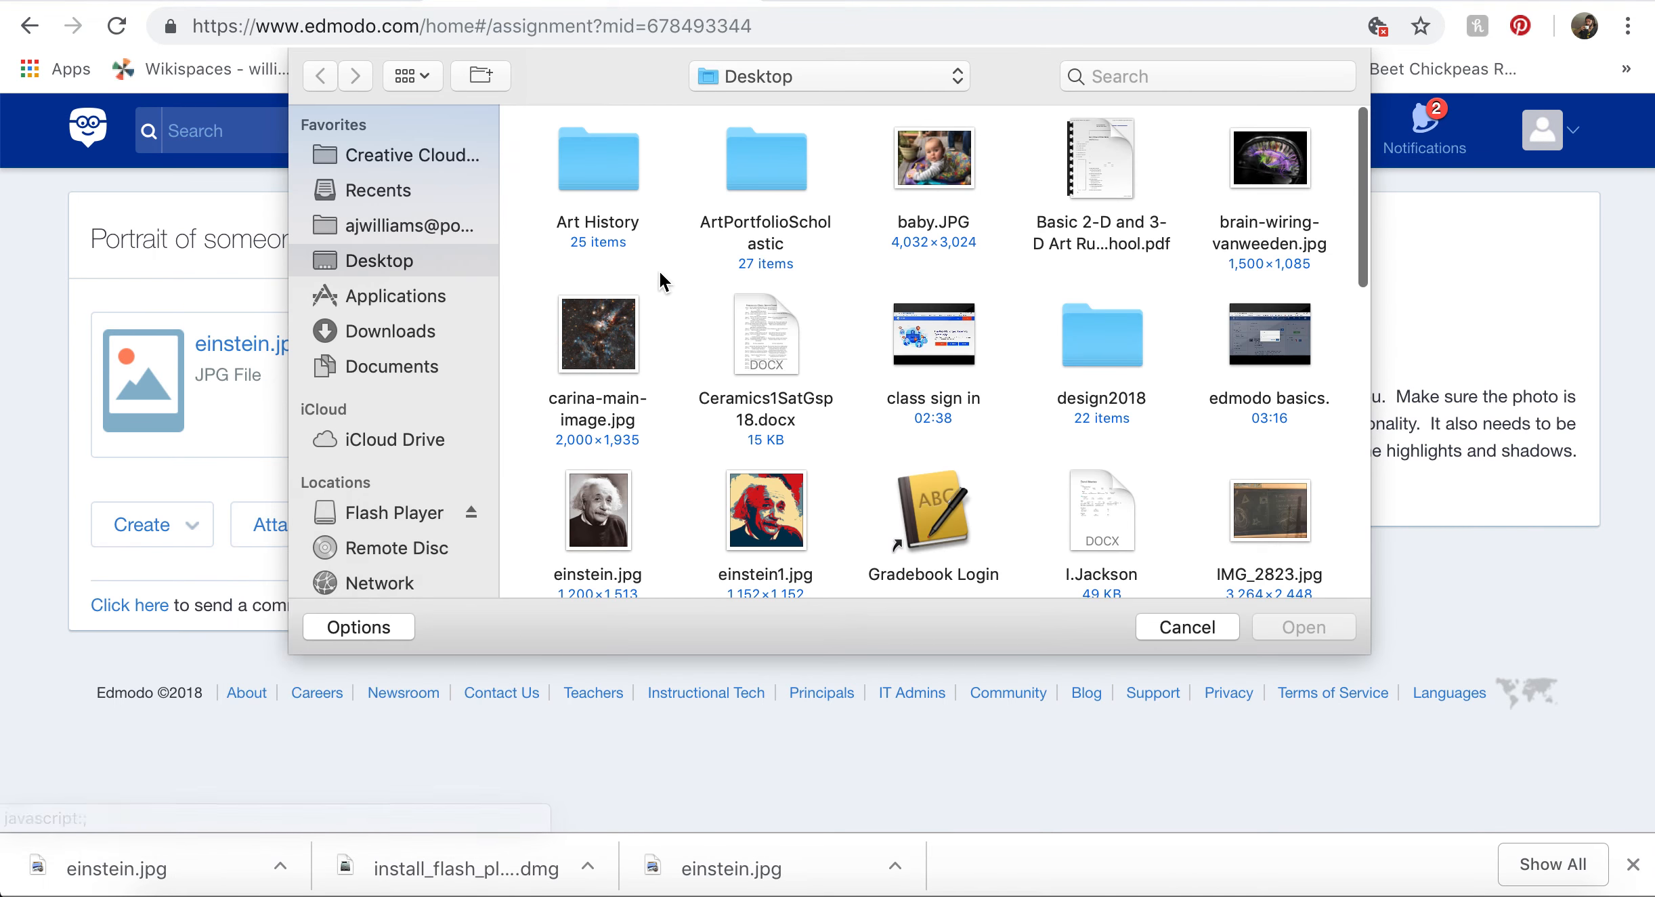
pyautogui.click(780, 504)
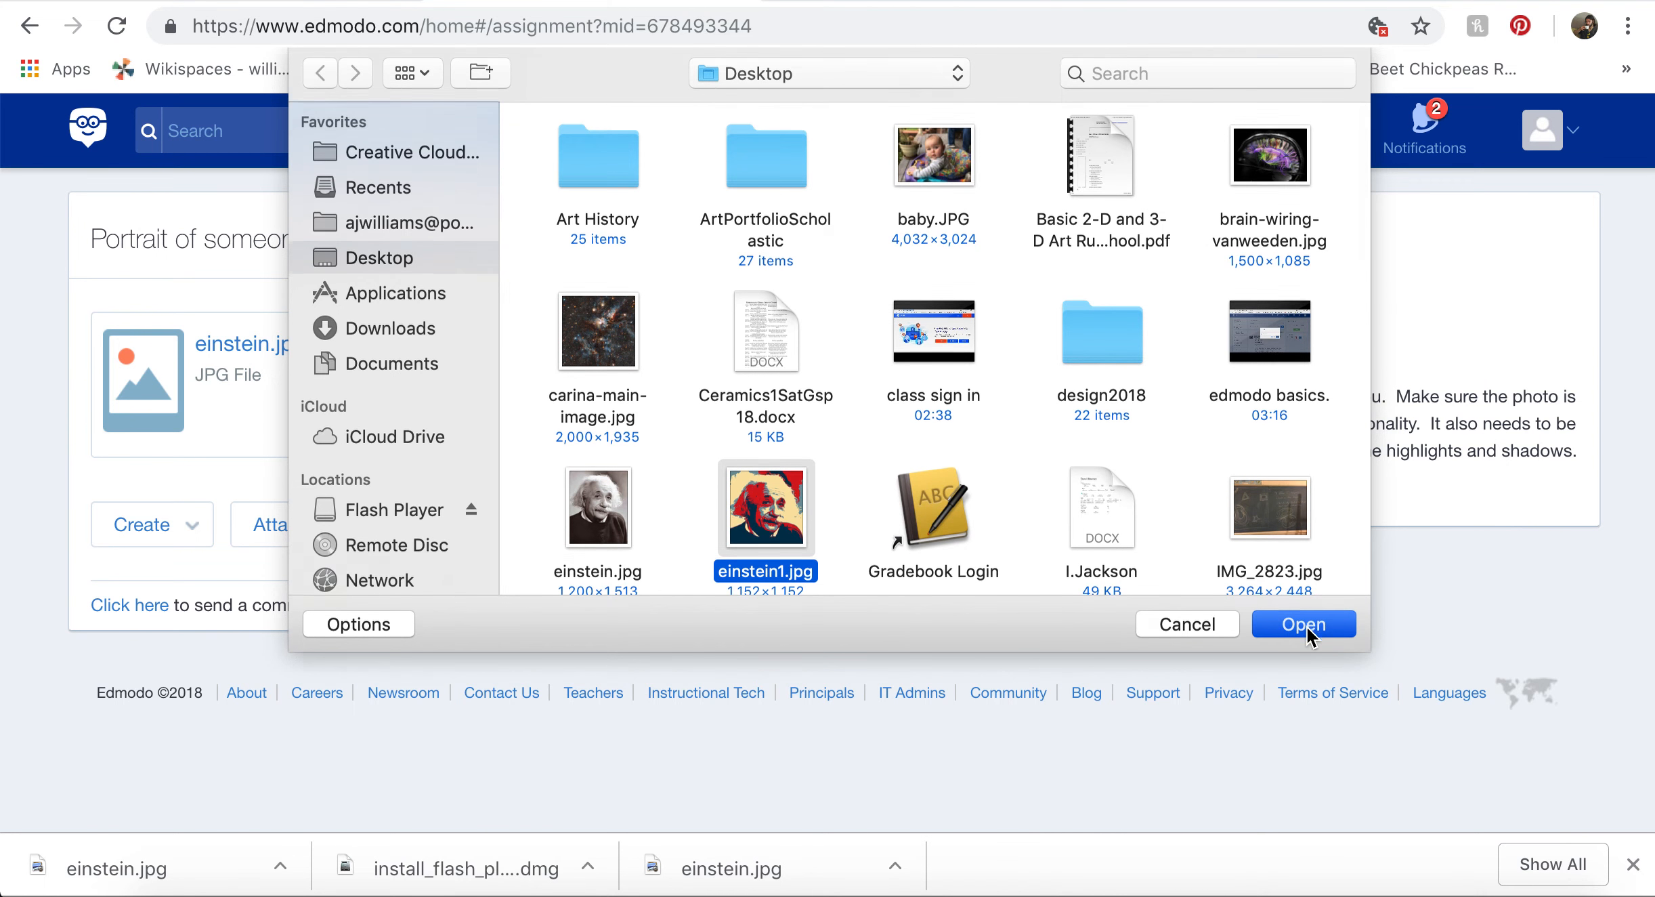
pyautogui.click(1305, 626)
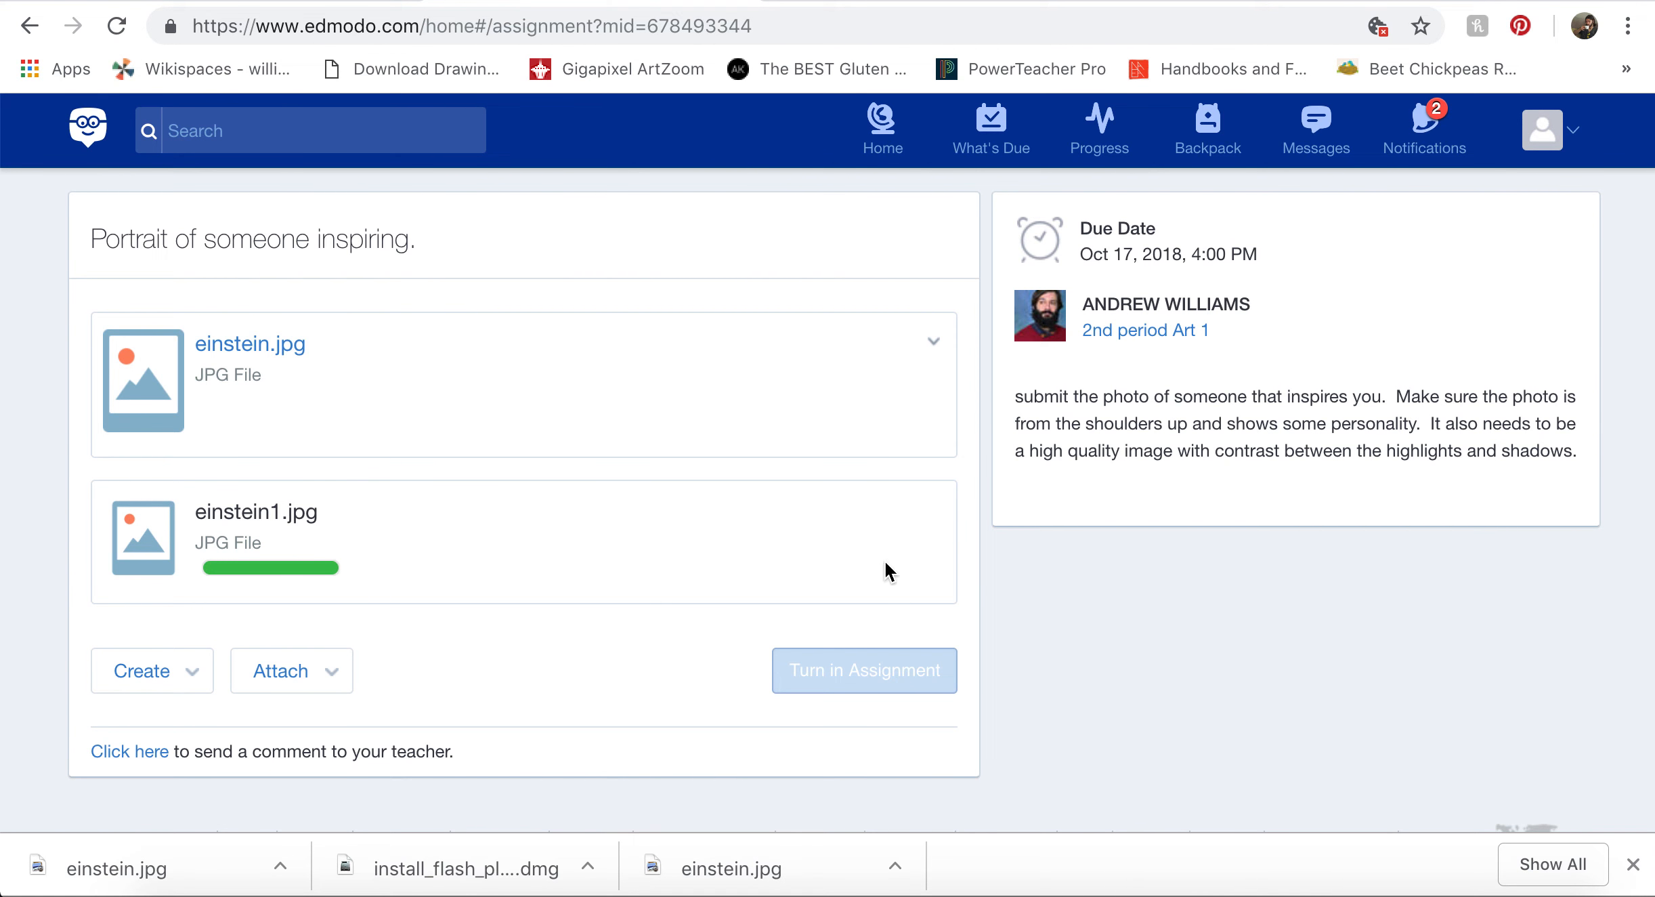